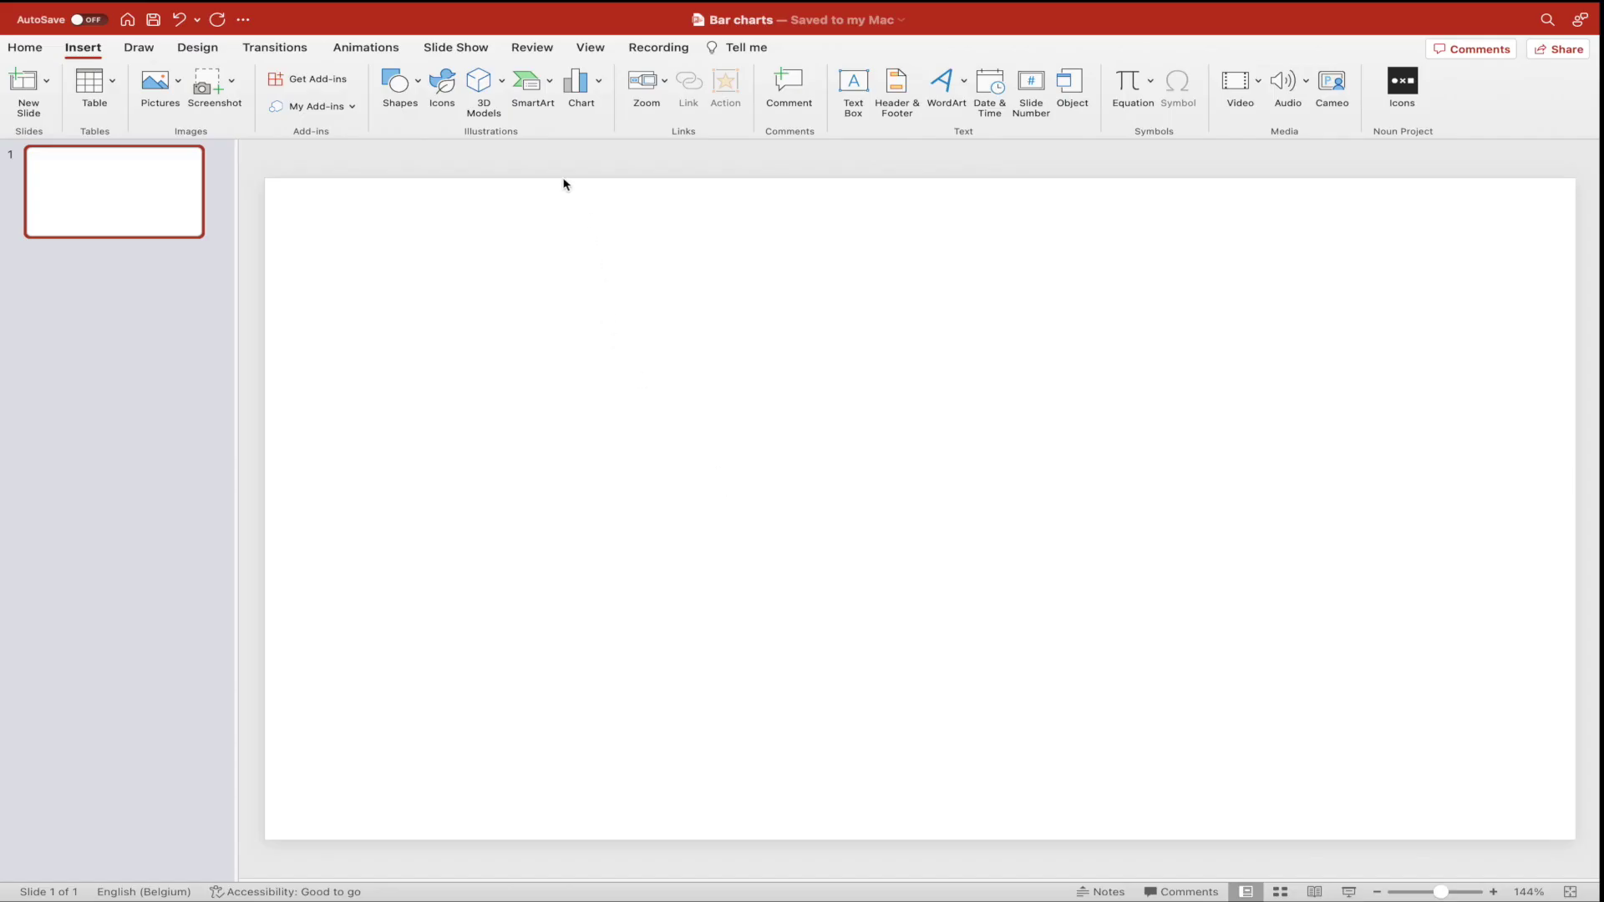
Draw a tall rounded rectangle and round its corners fully into a pill.
click(417, 81)
click(614, 132)
mouse_move(546, 332)
mouse_down()
mouse_move(751, 653)
mouse_move(702, 691)
mouse_move(686, 666)
mouse_up()
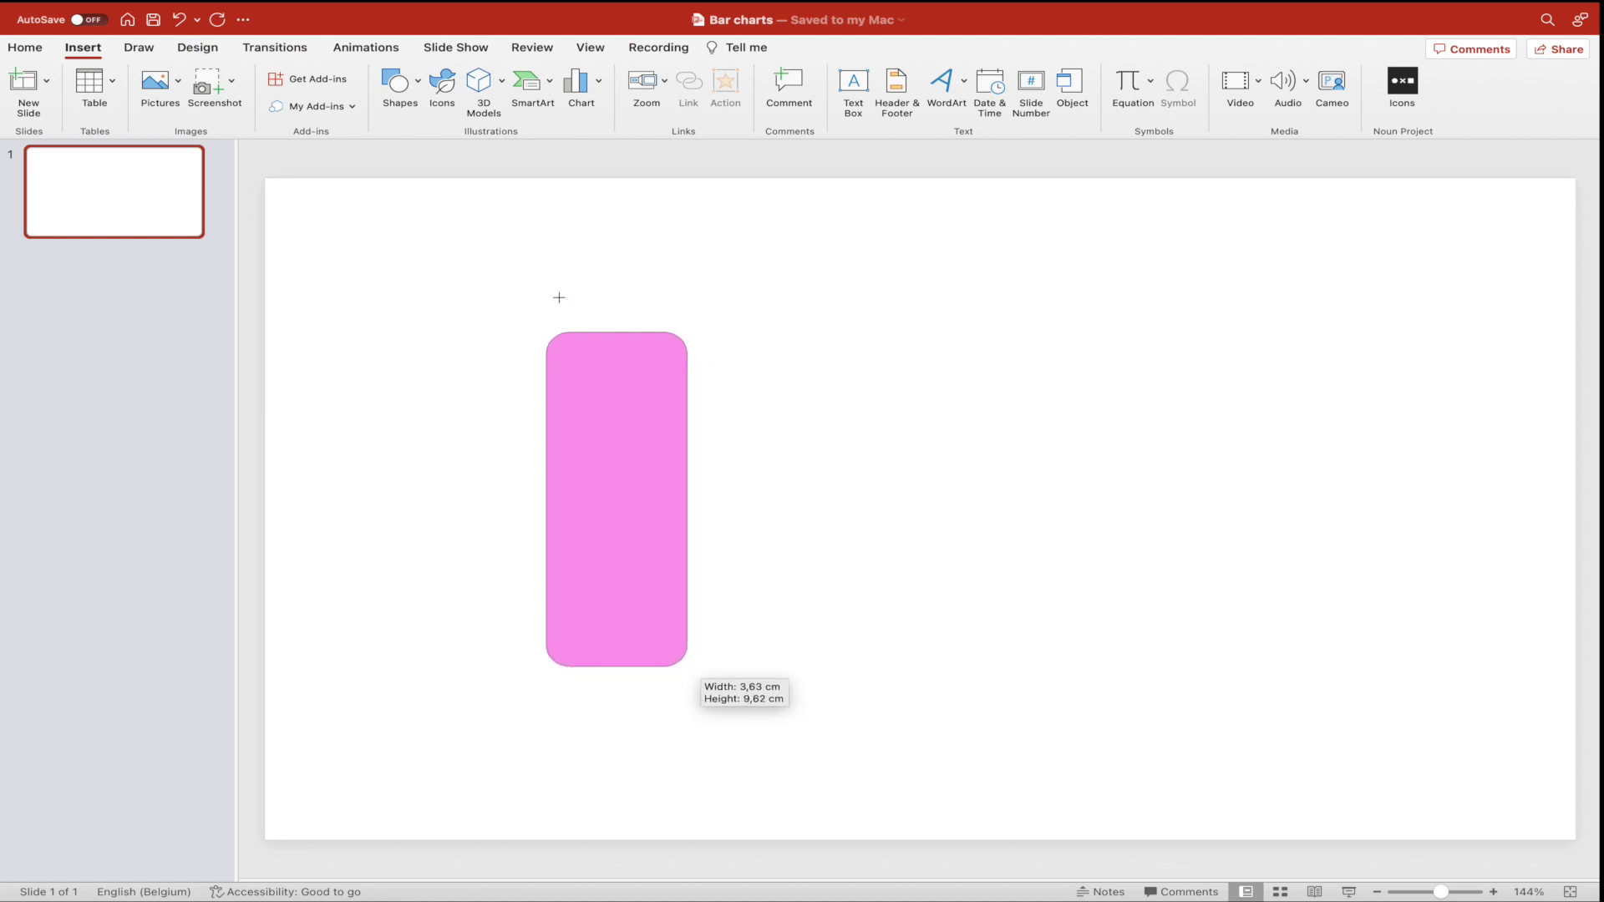
drag(572, 334, 617, 334)
Remove the pill's outline, fill it gold, narrow it slightly, and place a copy to its right.
click(599, 78)
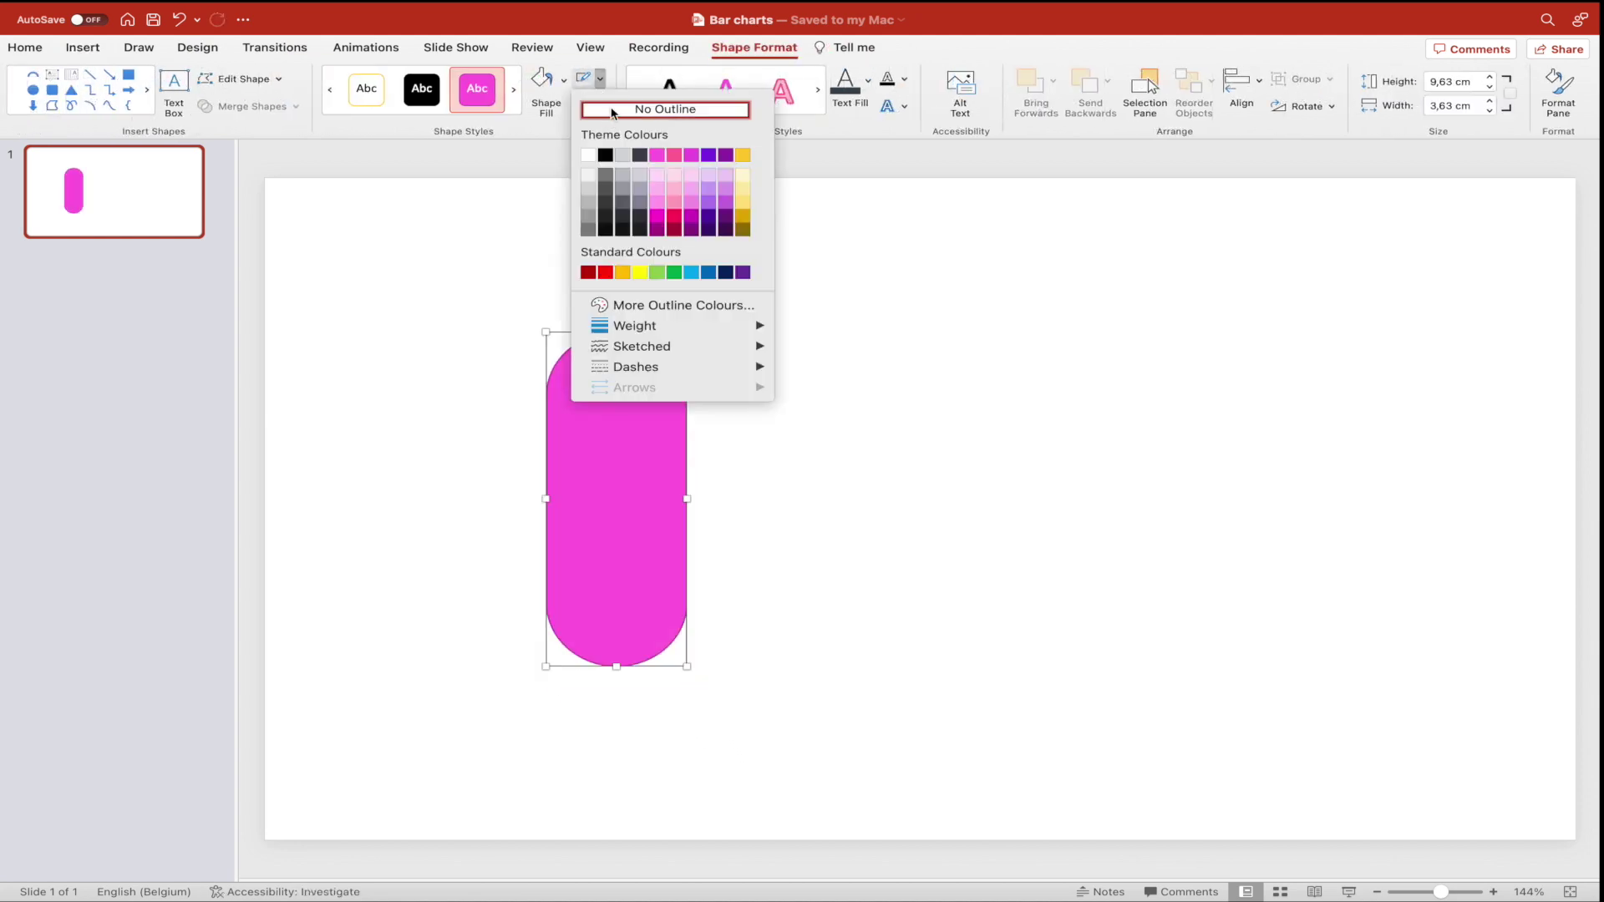
click(613, 111)
click(565, 80)
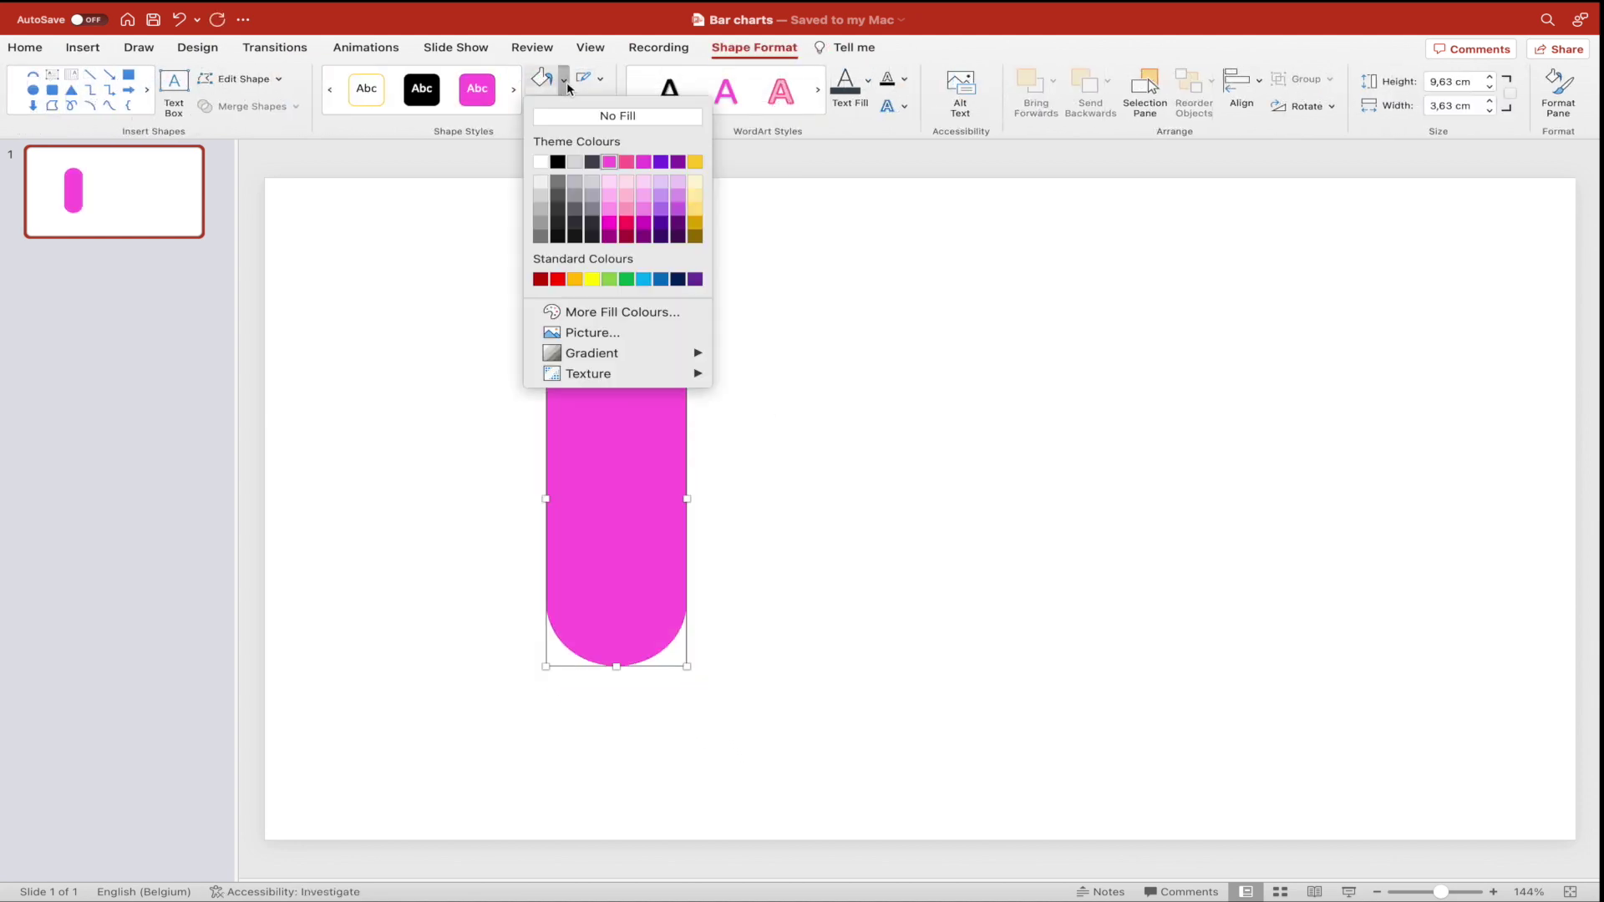
click(694, 162)
drag(683, 332, 677, 332)
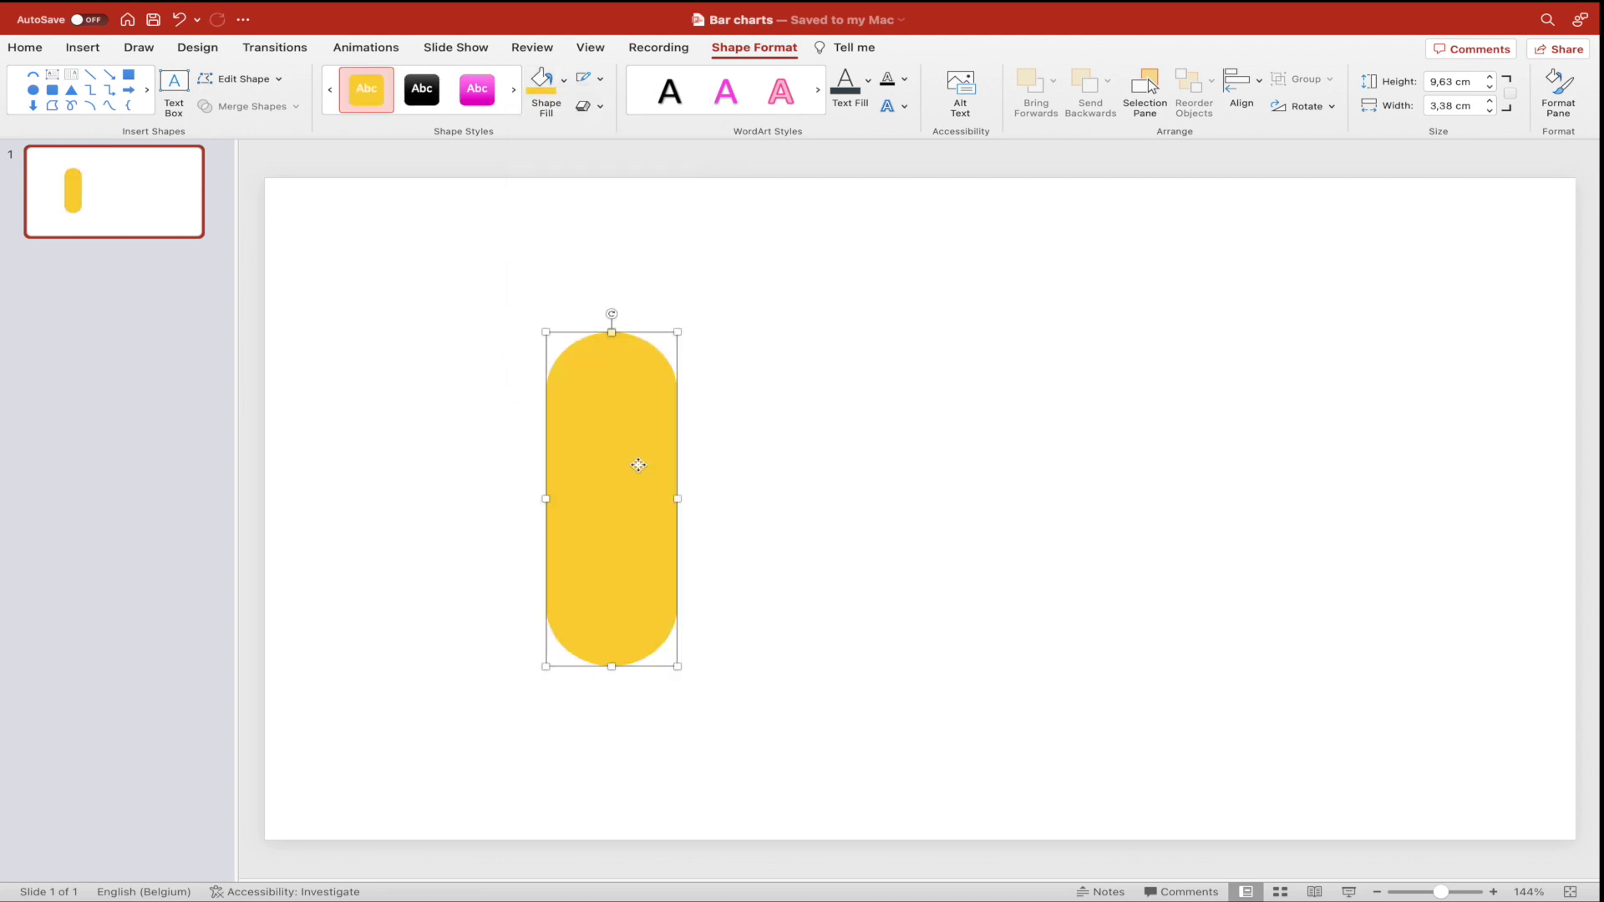
drag(632, 465, 1061, 483)
Copy the pills up to five and distribute all five evenly across horizontally.
drag(1071, 483, 1216, 483)
drag(1426, 302, 423, 759)
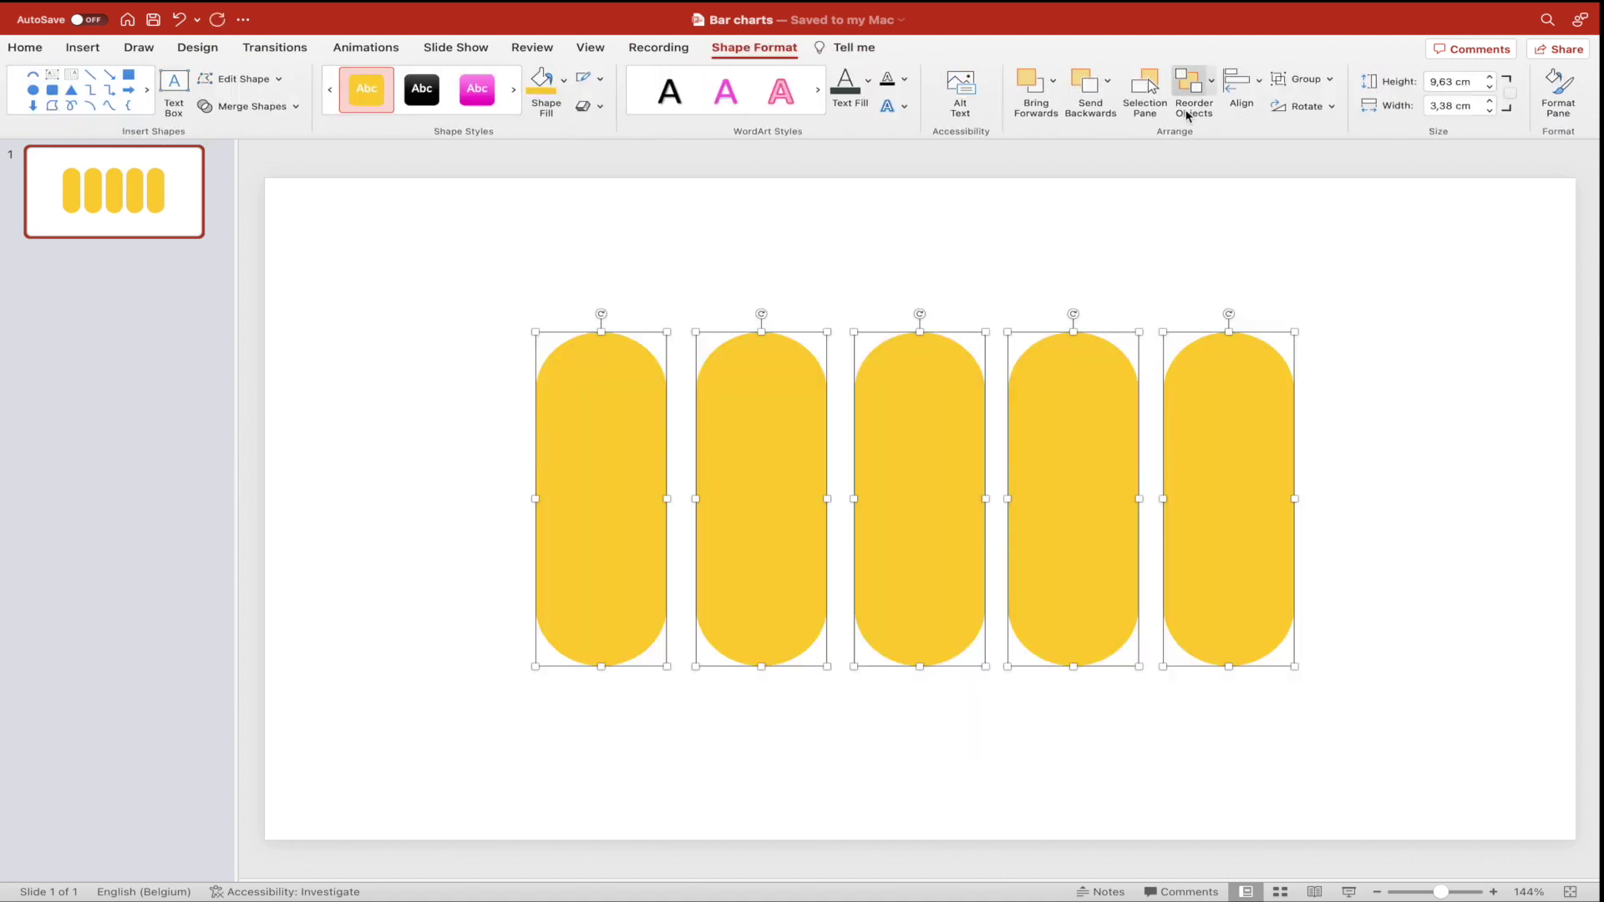
click(1240, 81)
click(1340, 324)
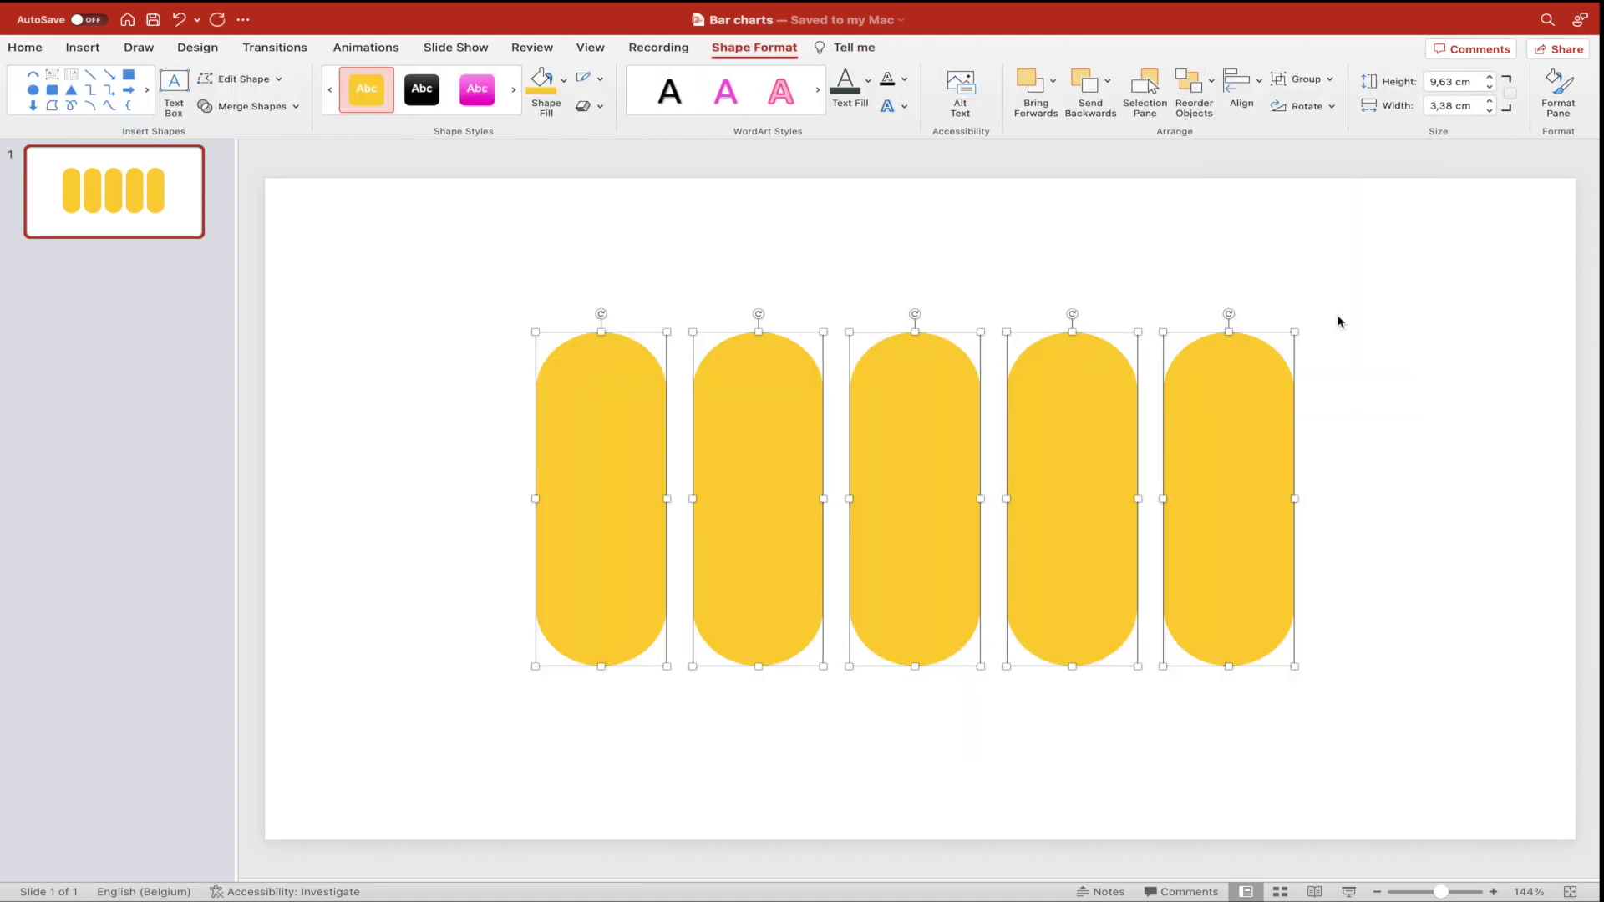
Group the five pills and centre the group horizontally and vertically on the slide.
right_click(1227, 467)
mouse_move(1249, 538)
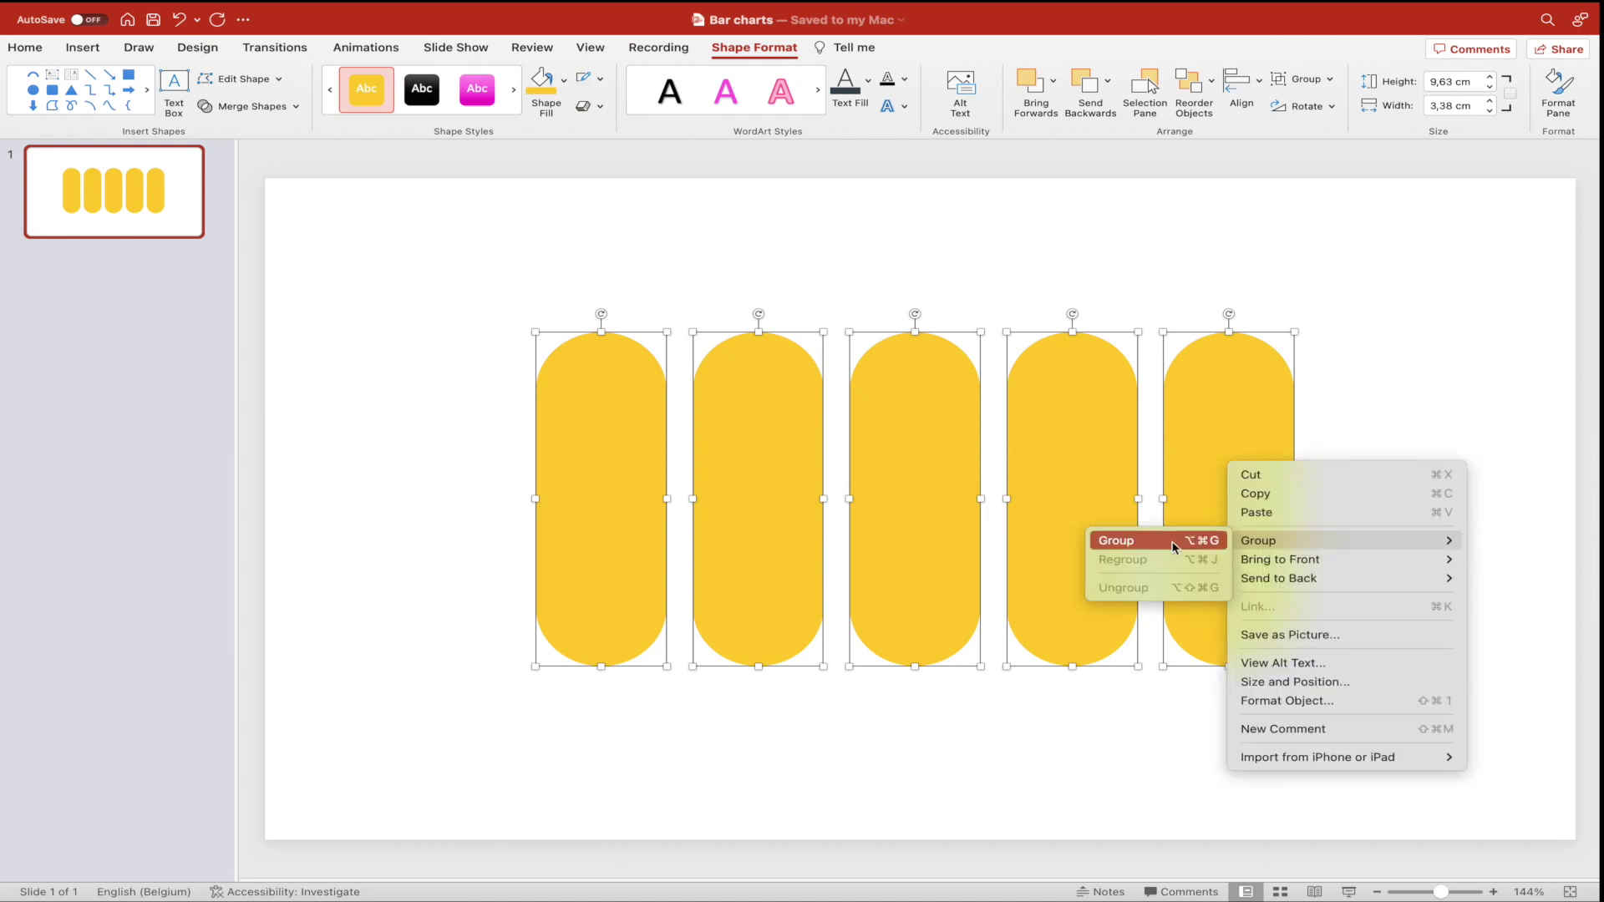
click(1127, 539)
click(1240, 80)
click(1328, 149)
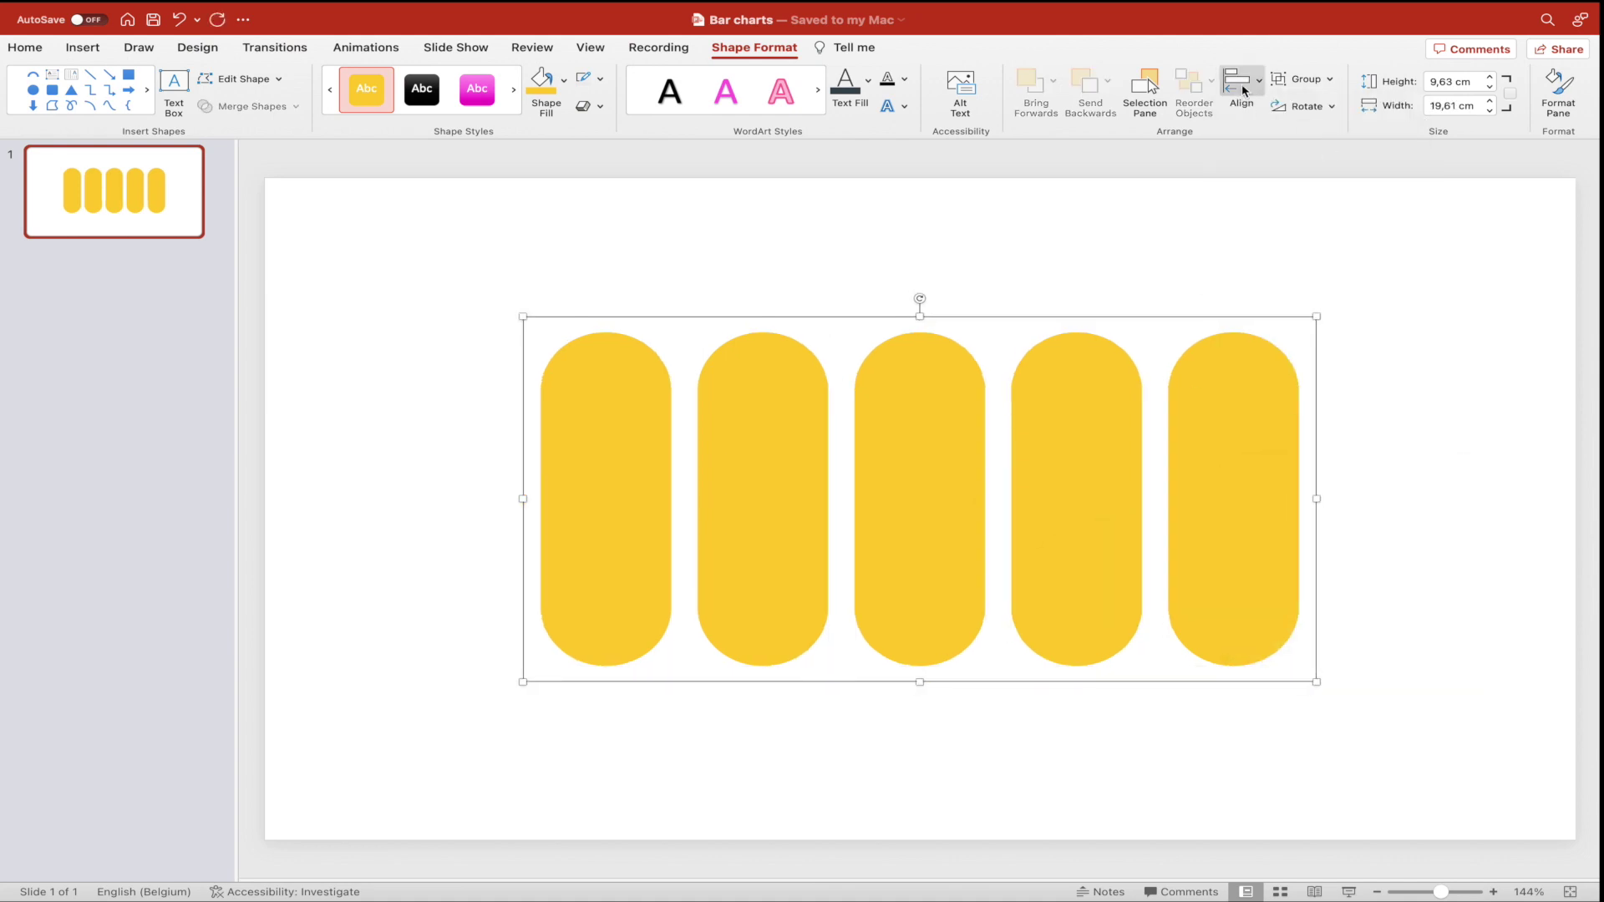
click(1240, 80)
click(1316, 242)
Ungroup the row back into five separate pills and deselect them.
right_click(1225, 461)
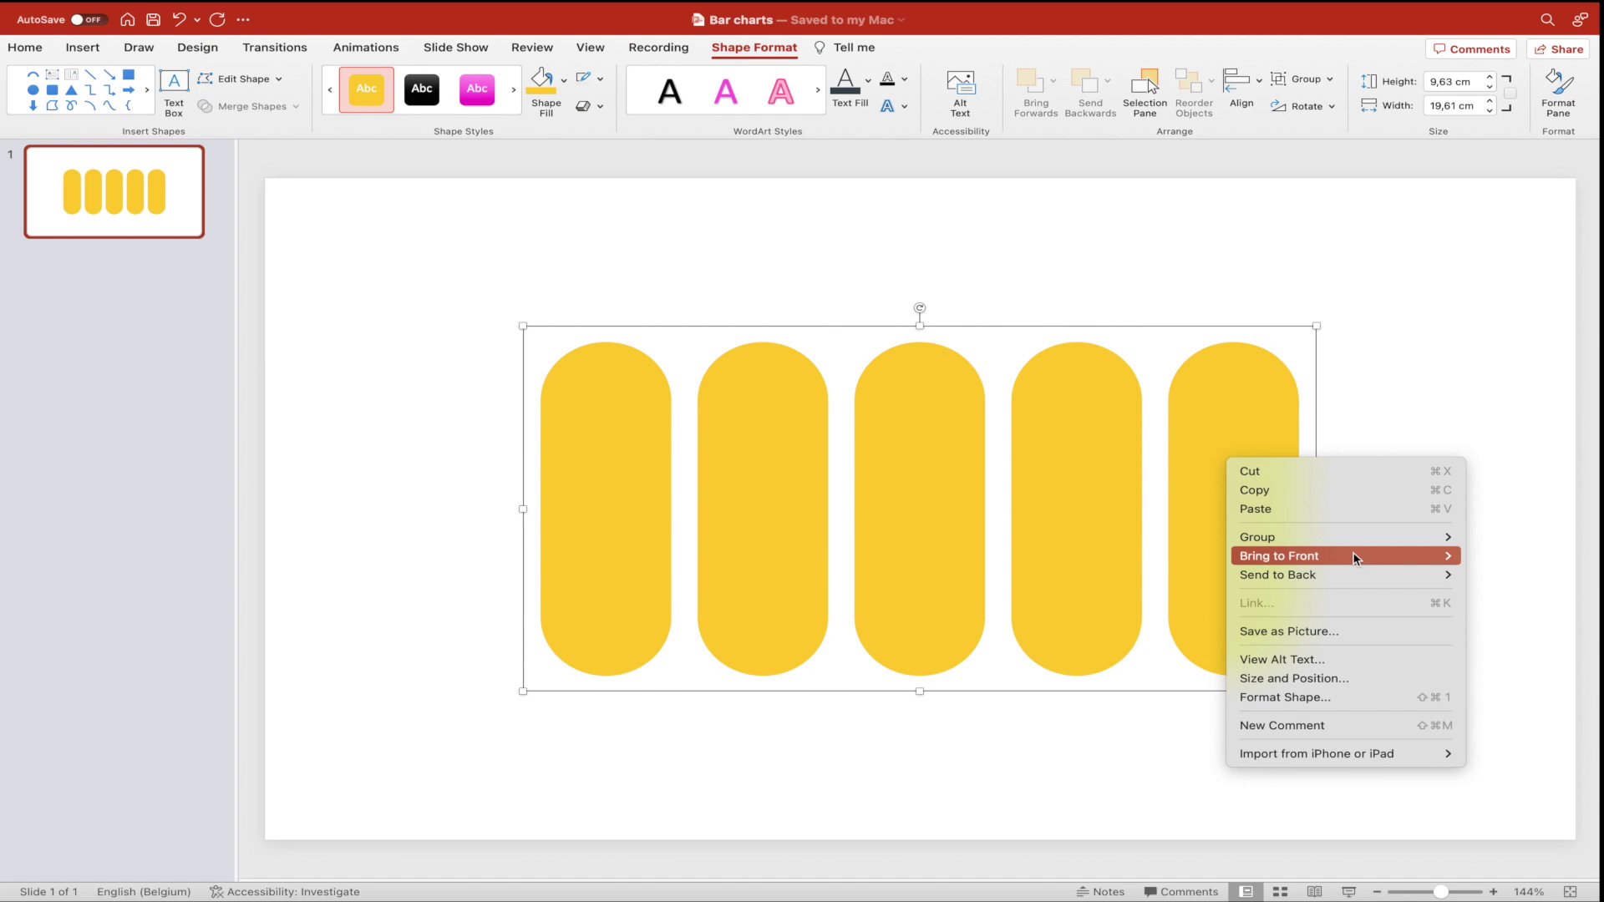
mouse_move(1253, 534)
click(1165, 578)
click(1395, 508)
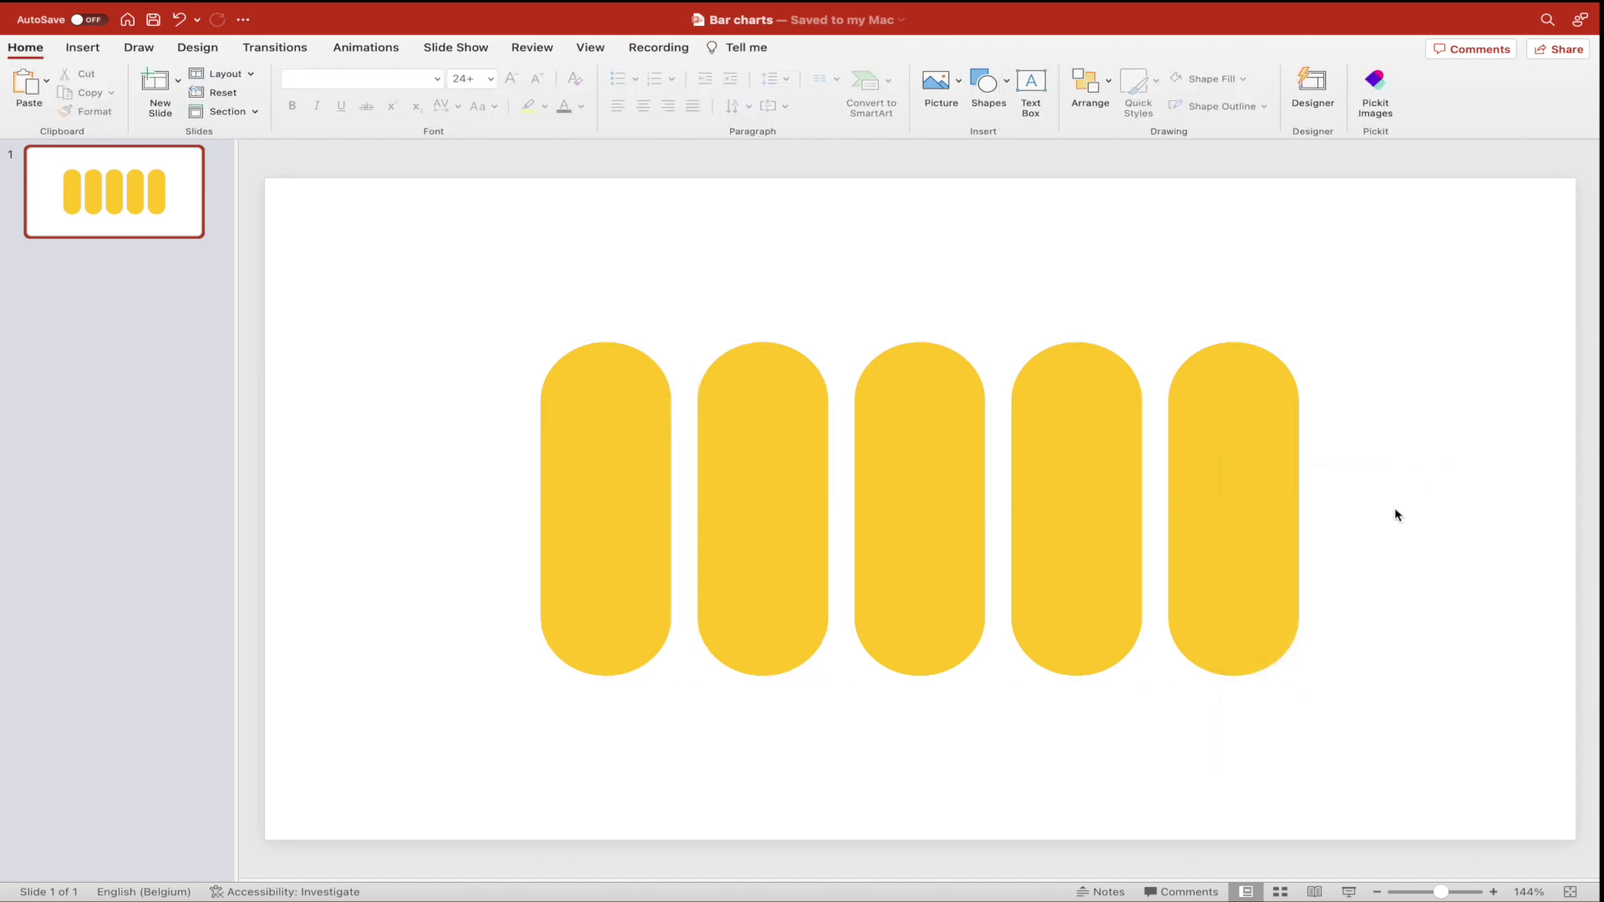
Draw a rectangle over the entire slide and fill it purple.
scroll(1395, 508, down, 1)
click(989, 80)
click(1142, 134)
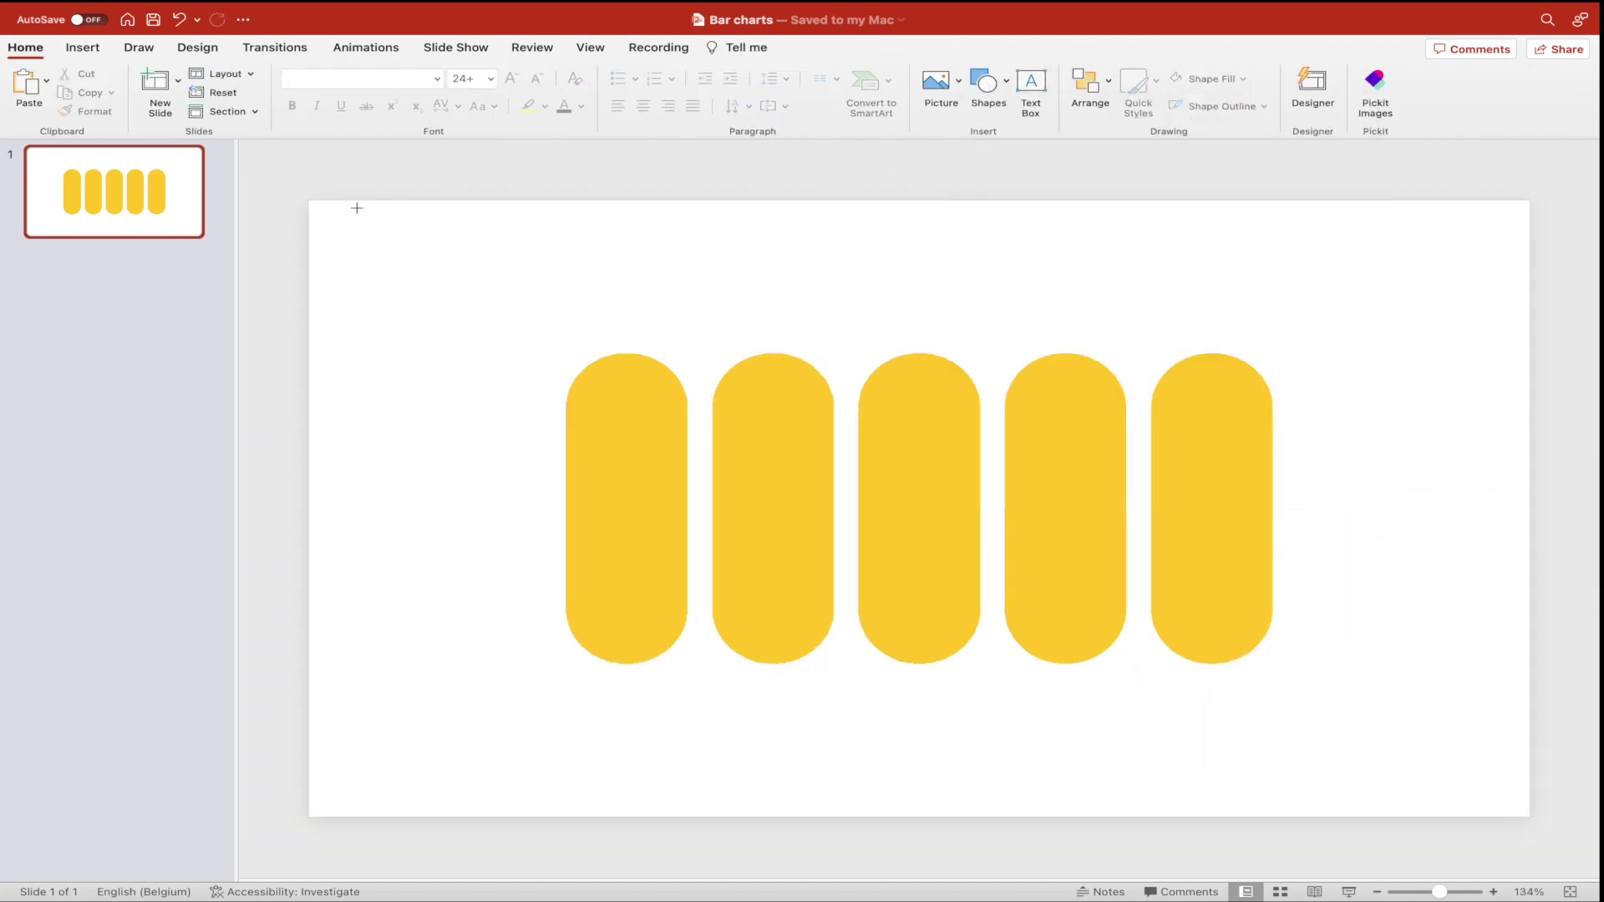
mouse_move(307, 199)
mouse_down()
mouse_move(1311, 729)
mouse_move(1531, 817)
mouse_up()
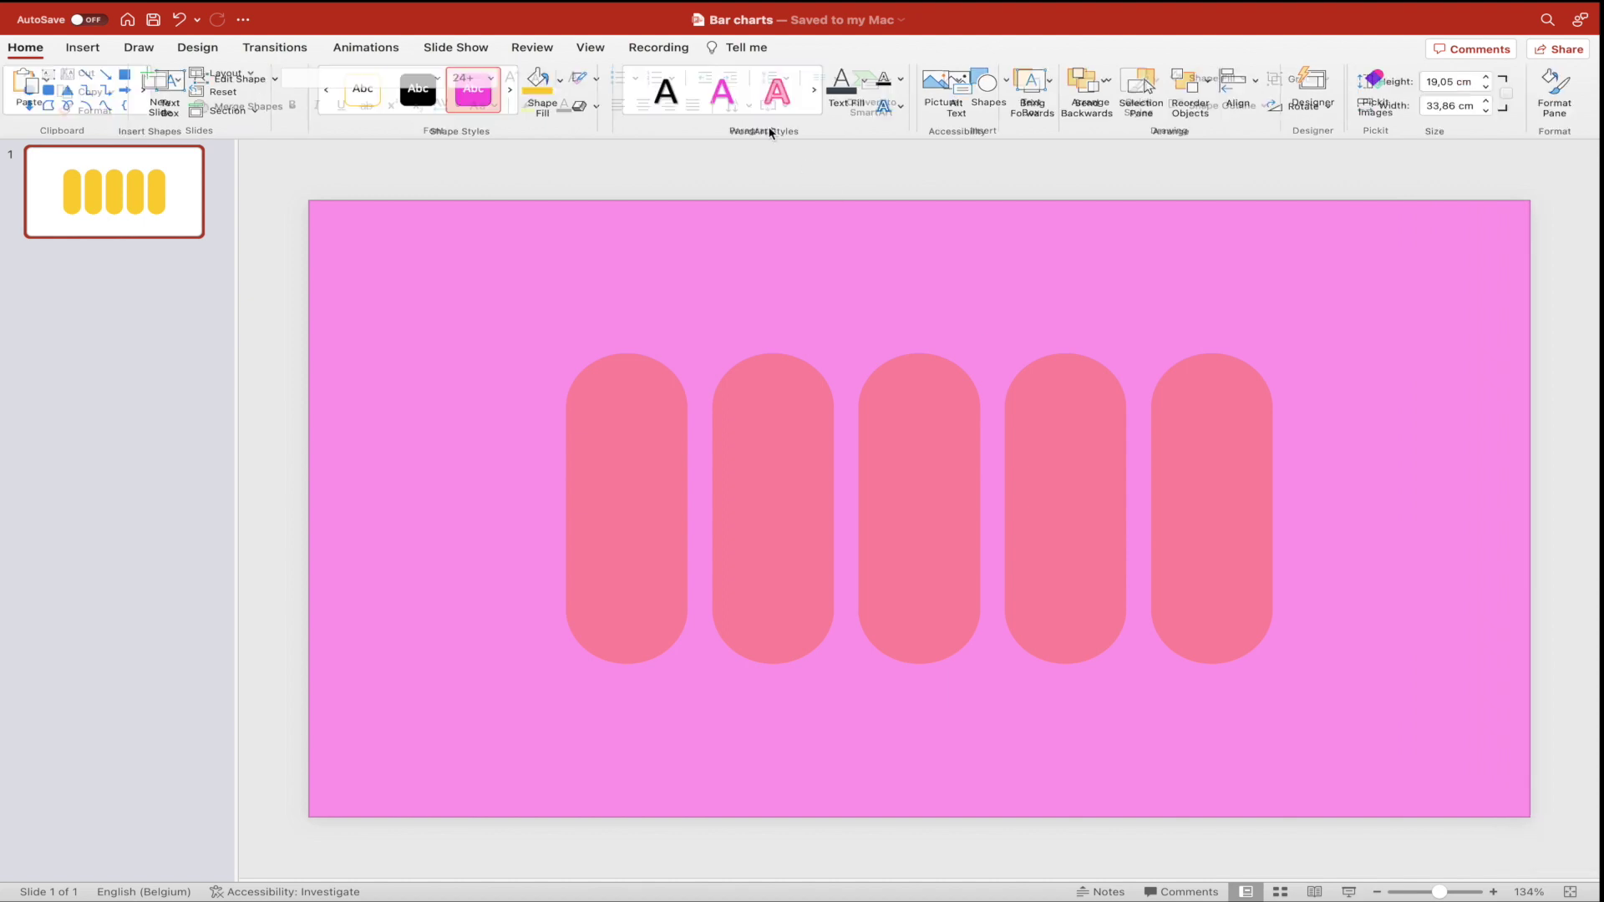
click(565, 82)
click(655, 164)
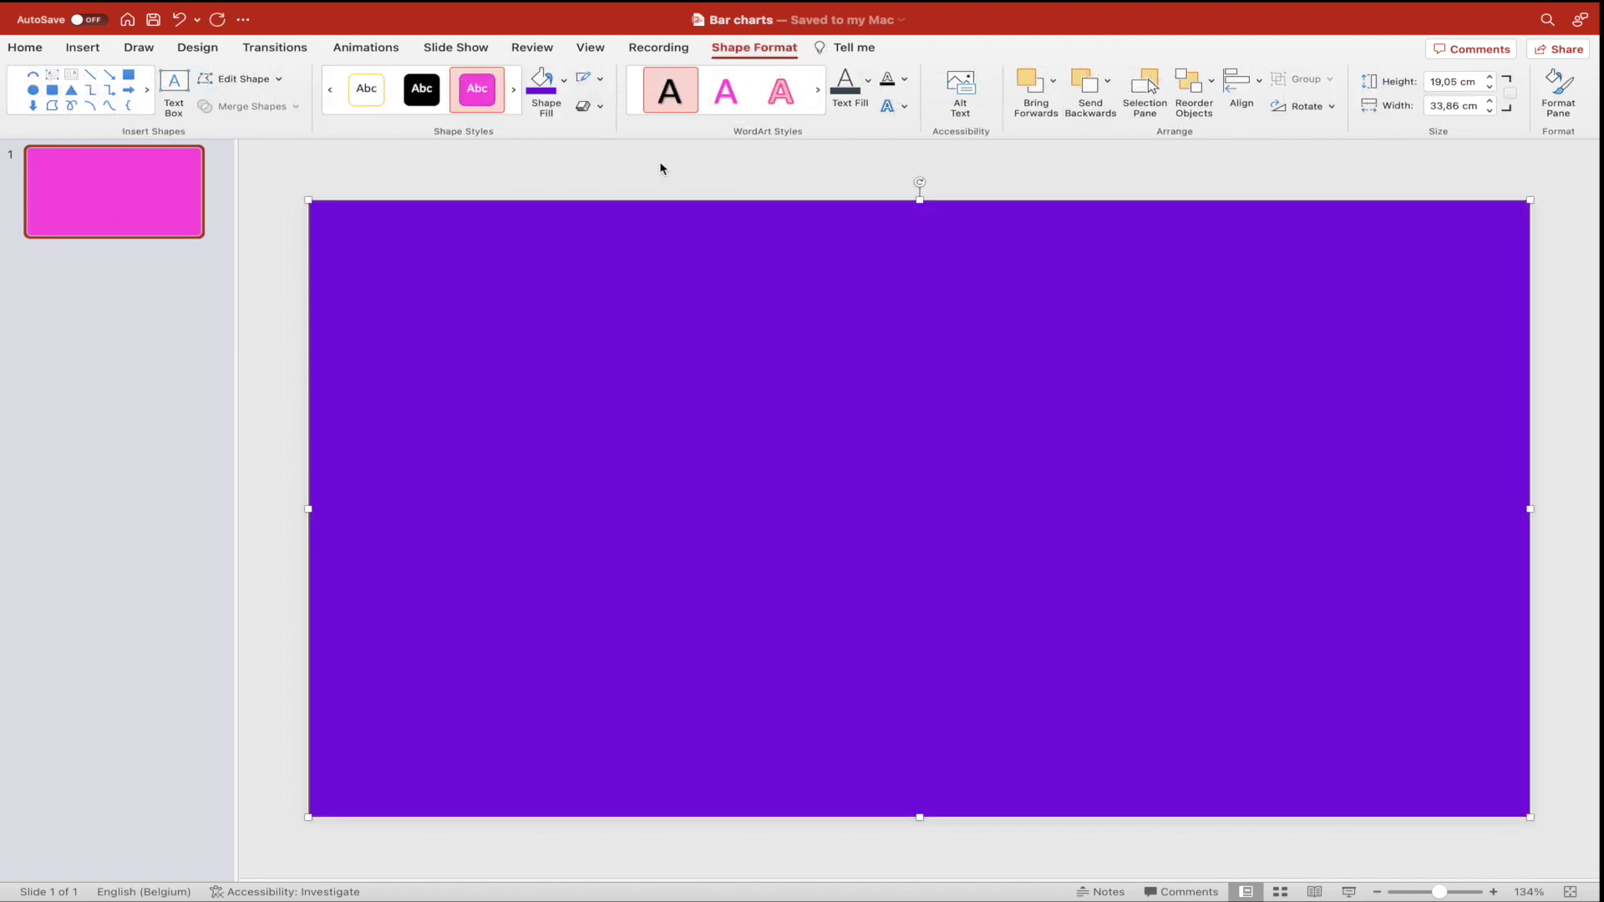
right_click(633, 284)
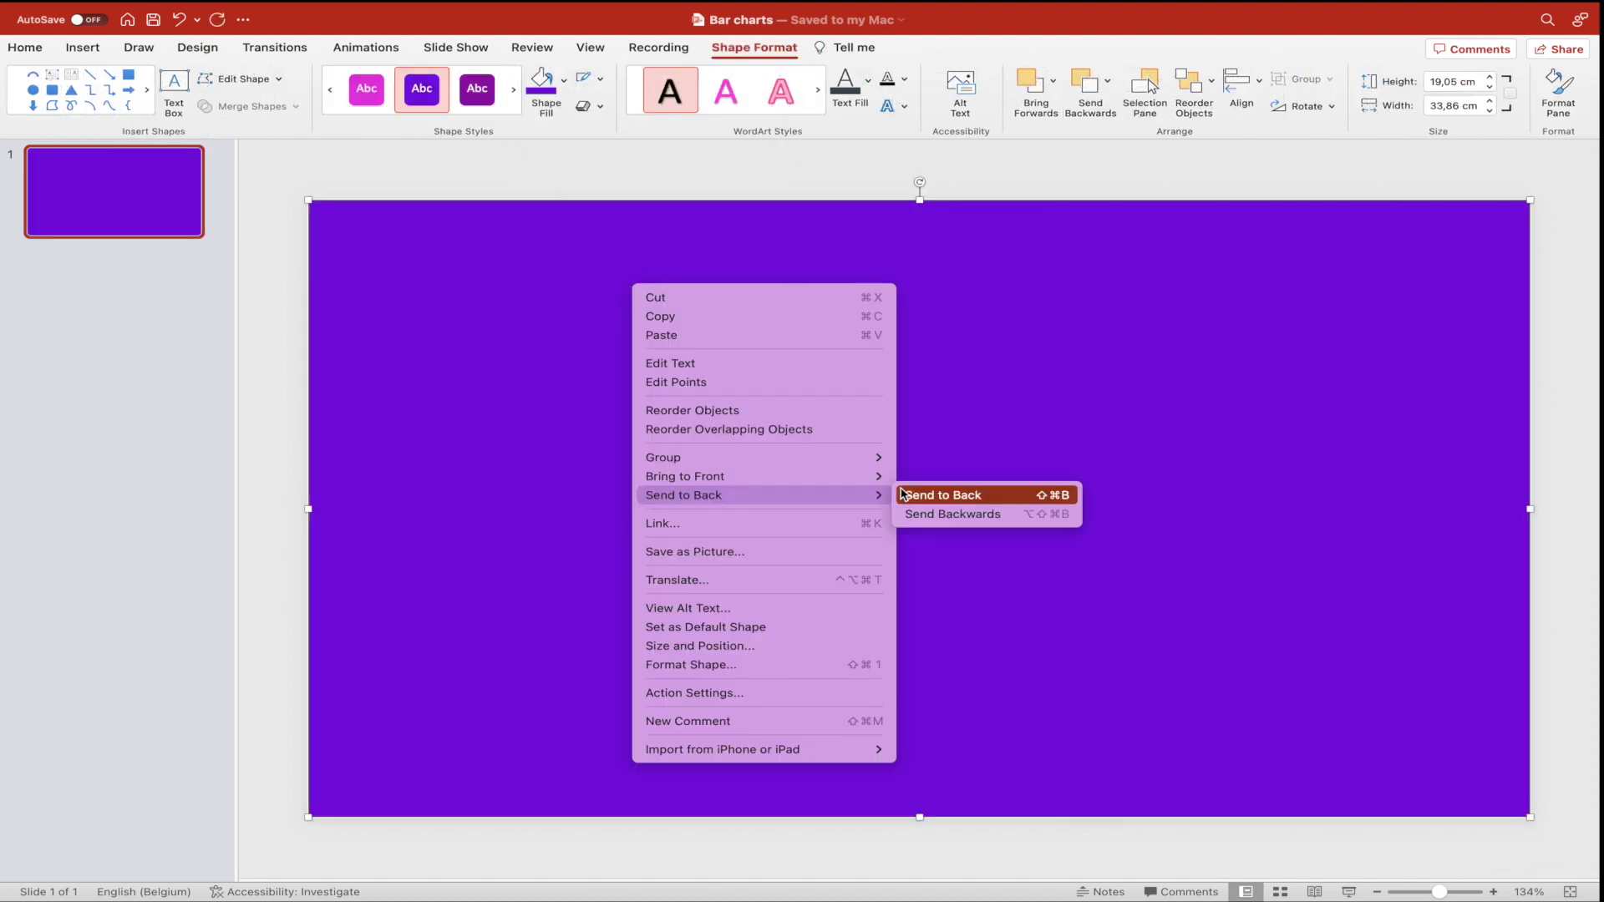
Send the purple rectangle behind the bars and duplicate slide 1.
click(919, 495)
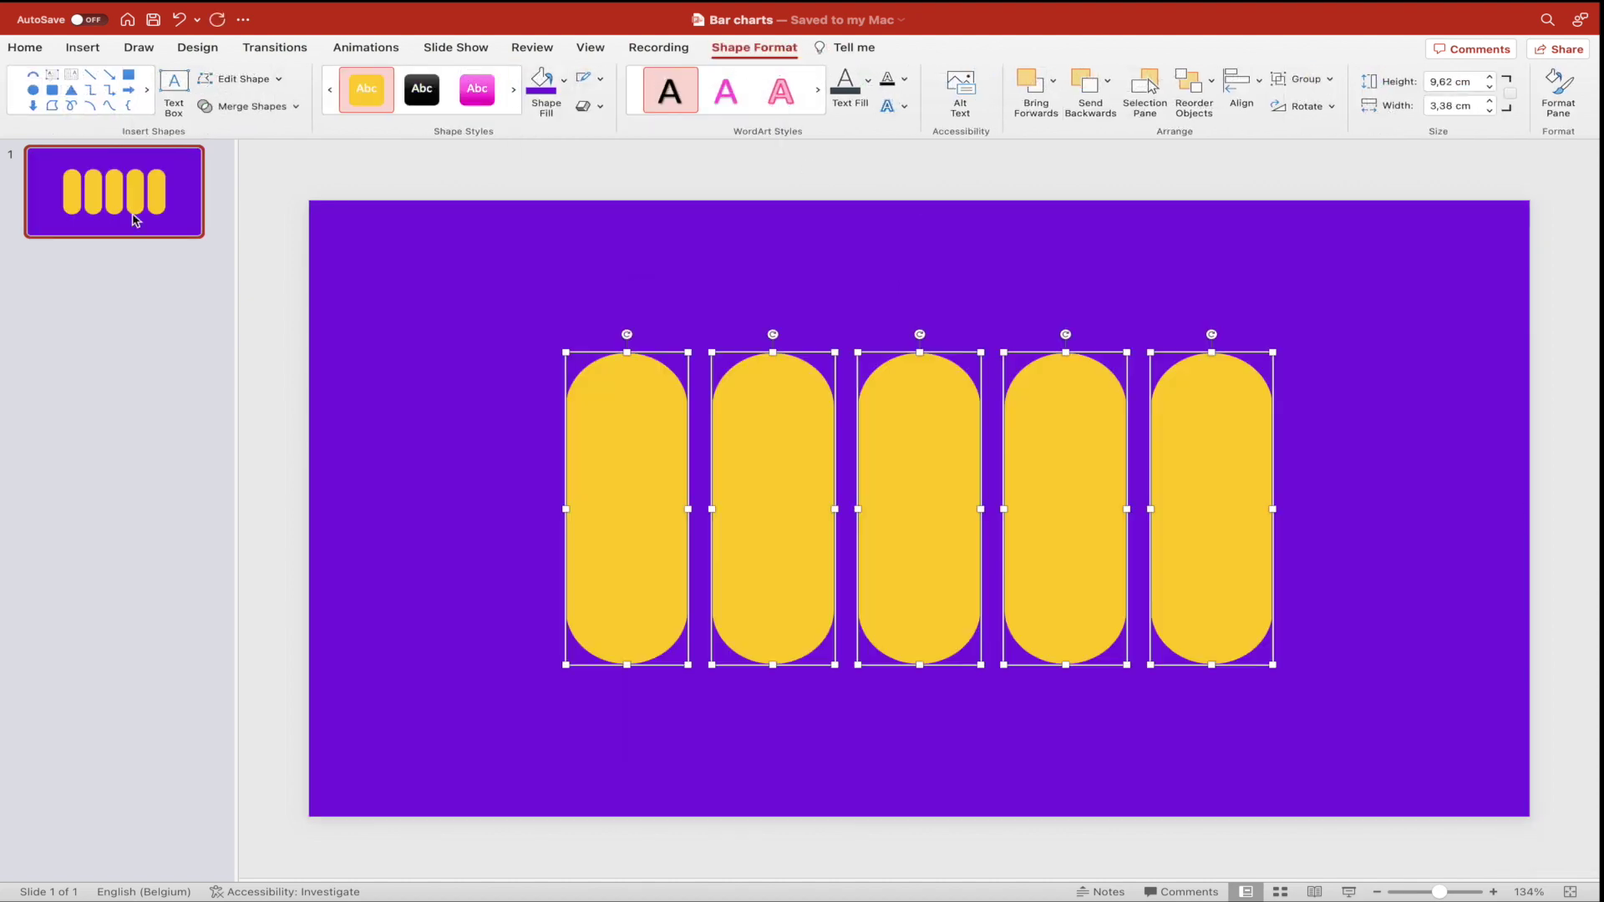
right_click(134, 219)
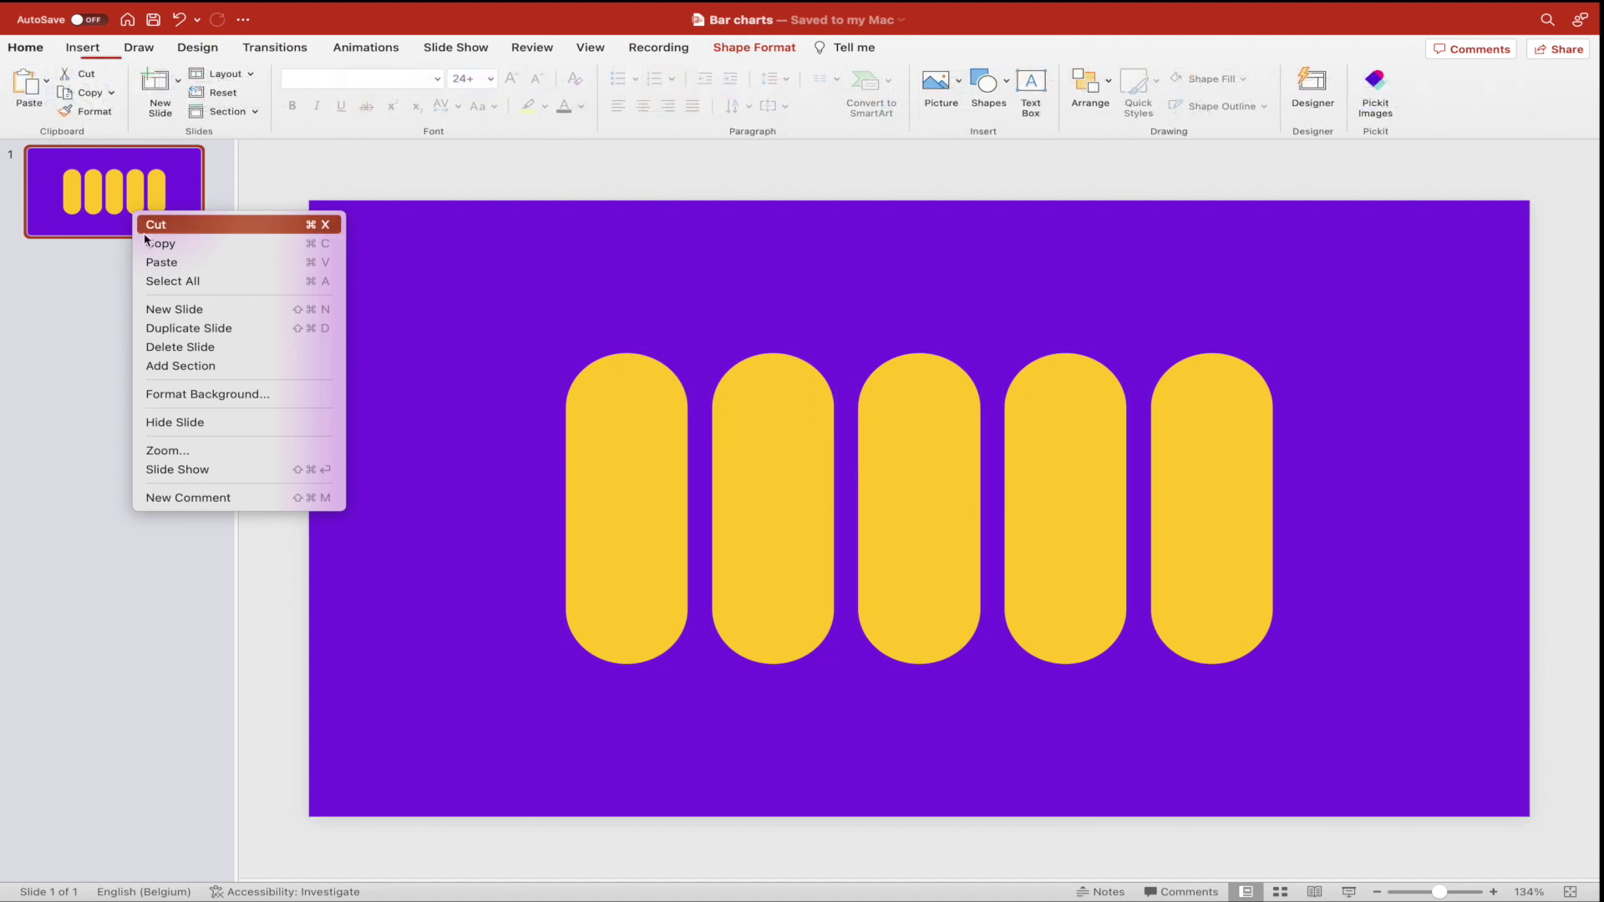
click(193, 334)
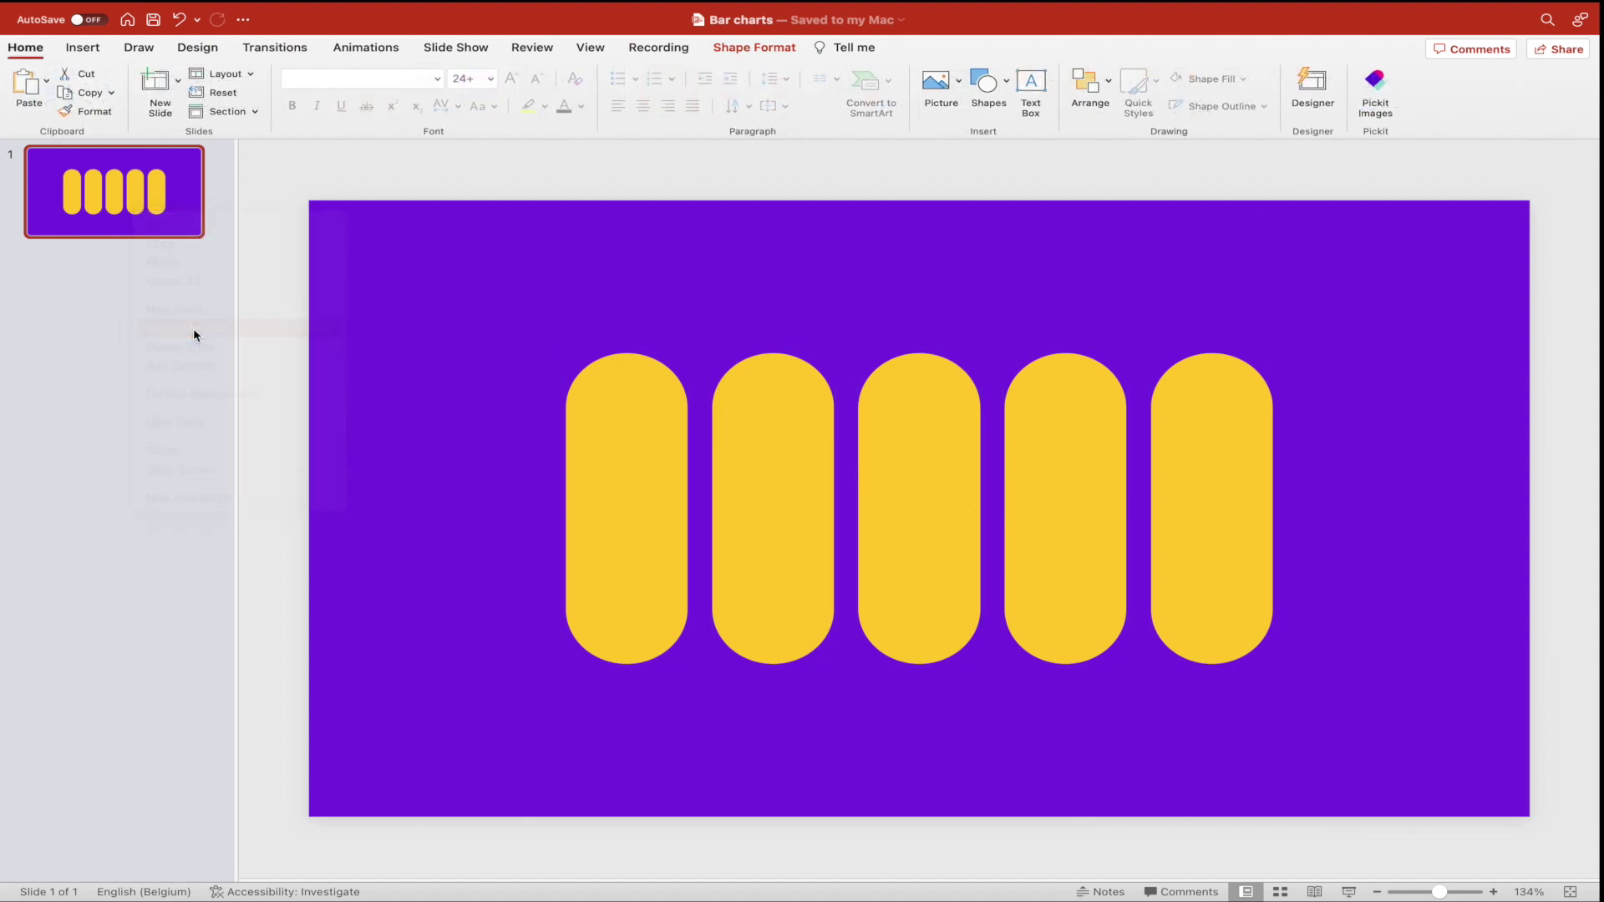
click(196, 228)
On slide 1, merge the five yellow bars into one shape with Union.
click(409, 297)
click(669, 429)
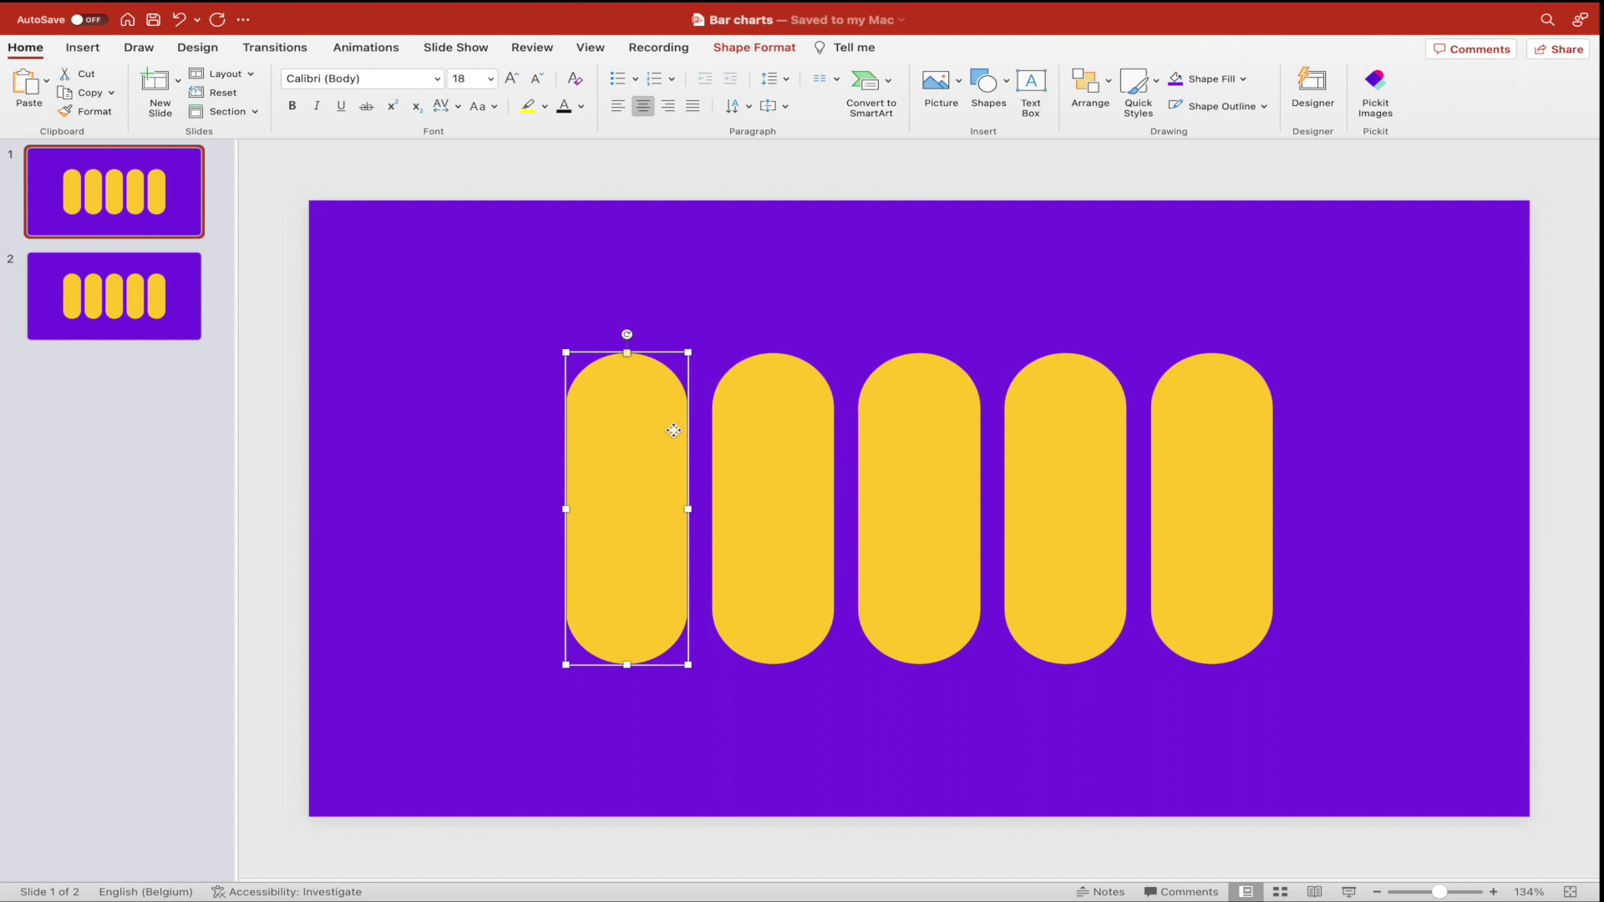
shift+click(776, 436)
shift+click(884, 443)
shift+click(1044, 453)
shift+click(1211, 455)
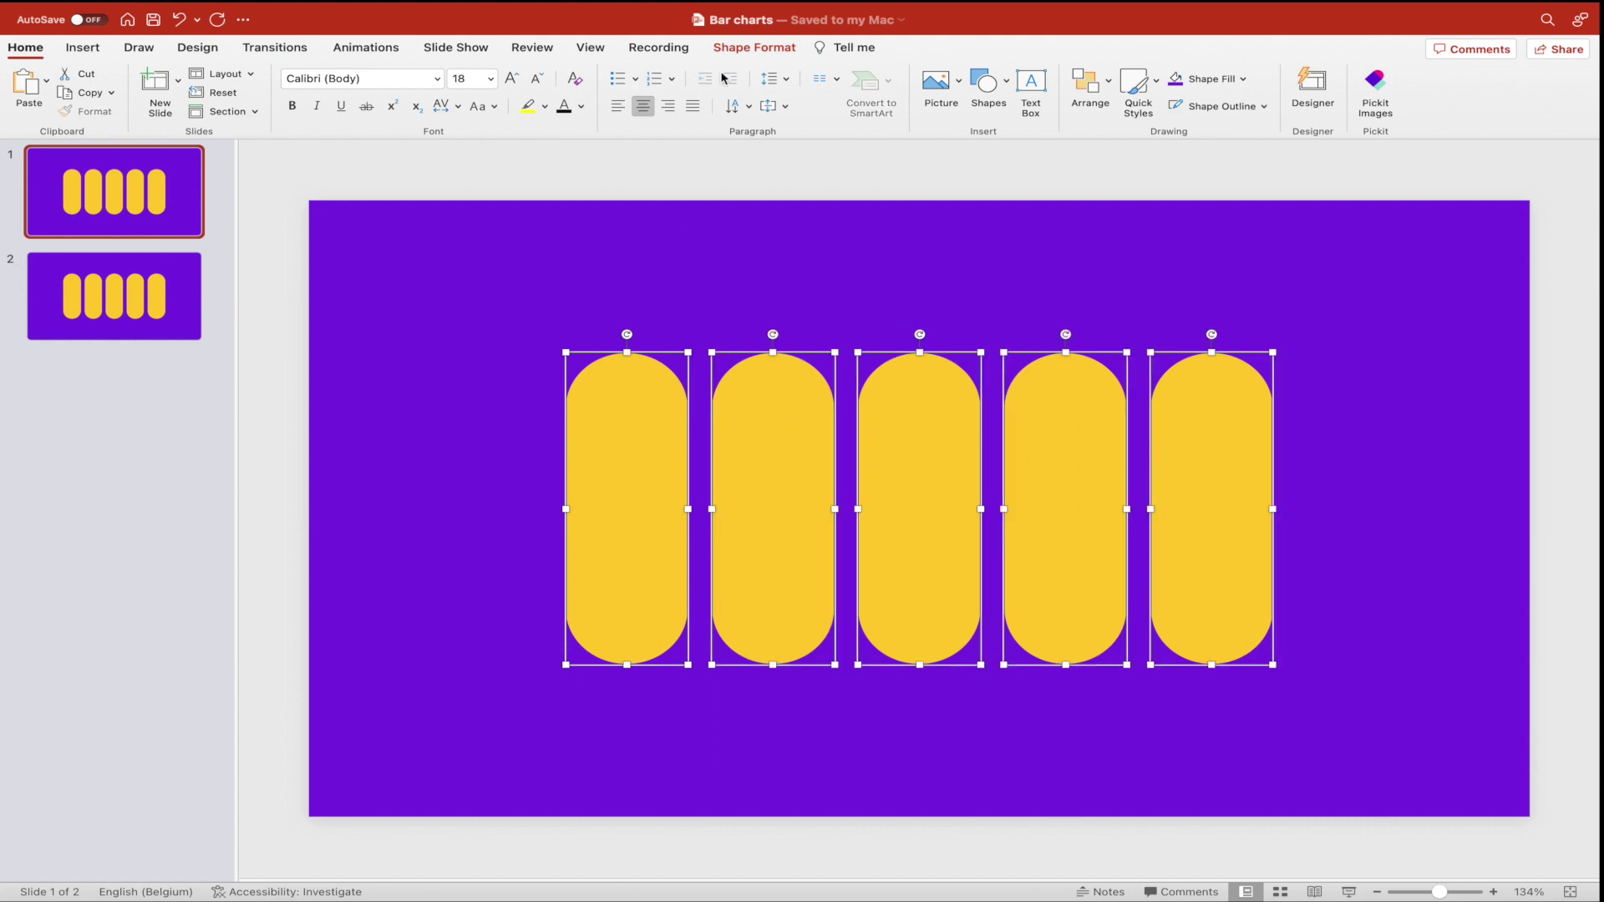
click(706, 52)
click(251, 106)
click(240, 134)
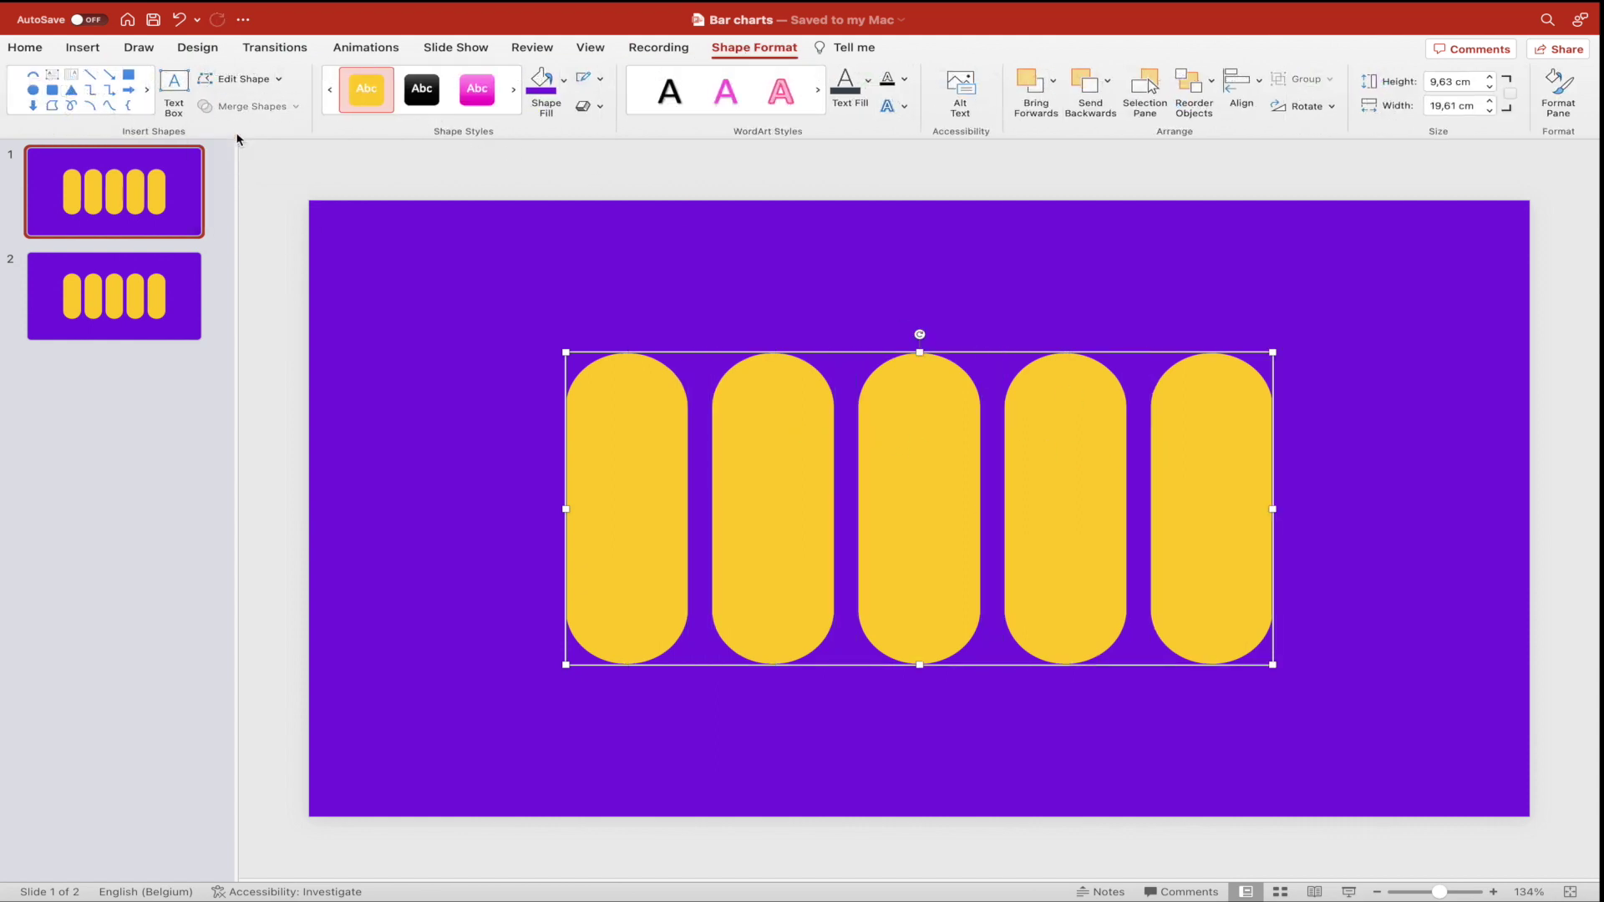
click(386, 170)
Subtract the merged bars from the purple rectangle, leaving five pill-shaped holes.
click(501, 318)
shift+click(612, 427)
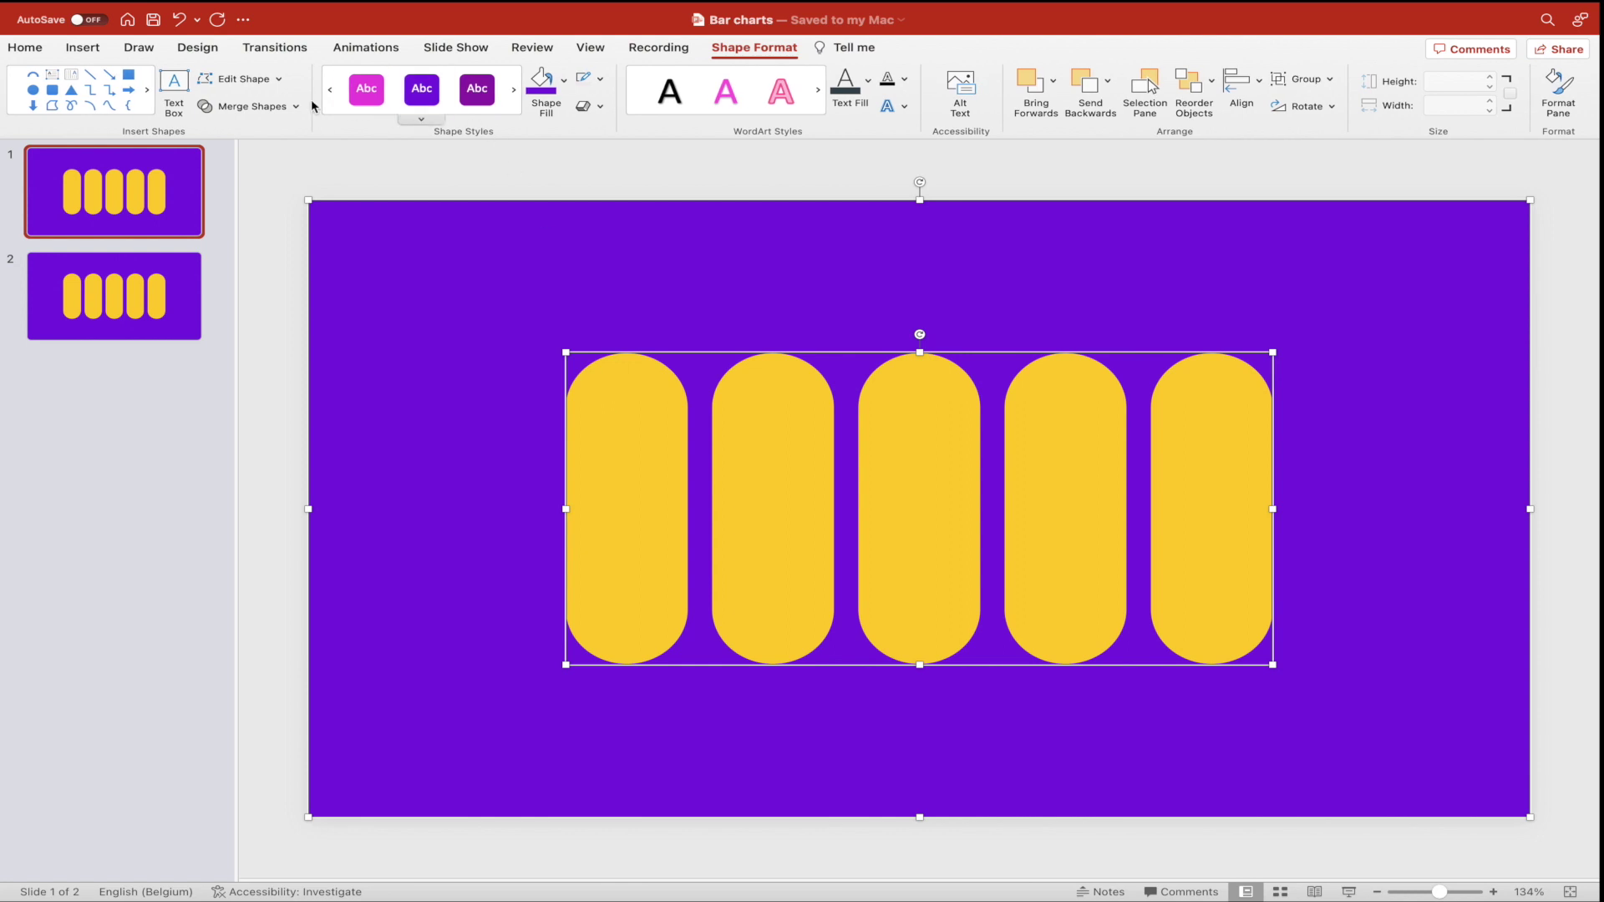
click(284, 106)
click(262, 212)
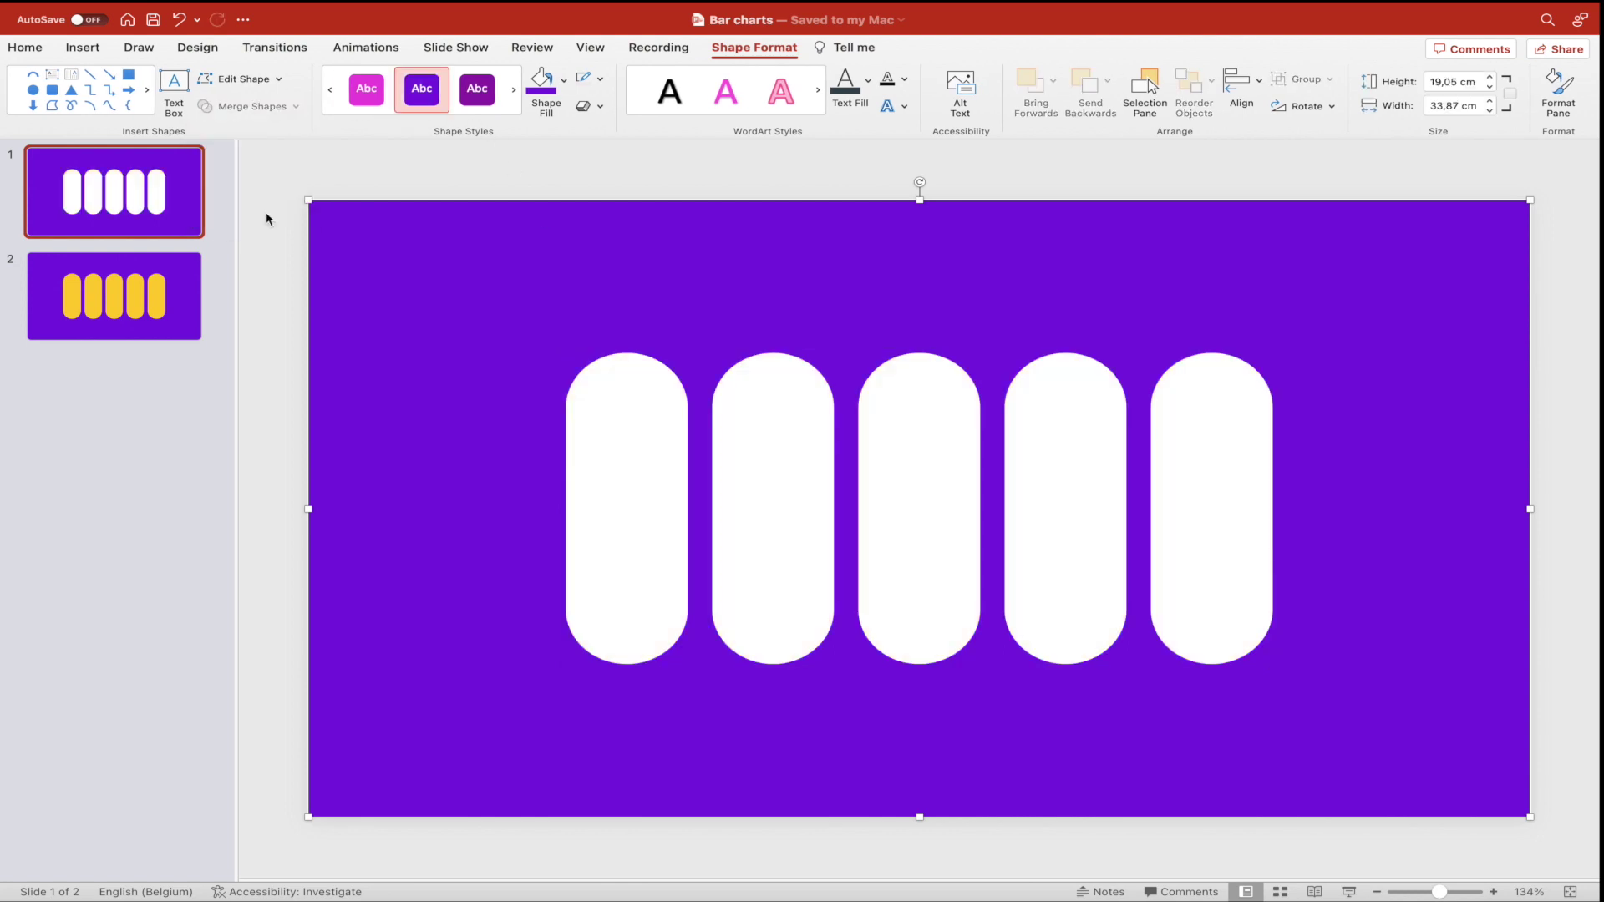
scroll(709, 460, down, 3)
drag(1011, 367, 980, 345)
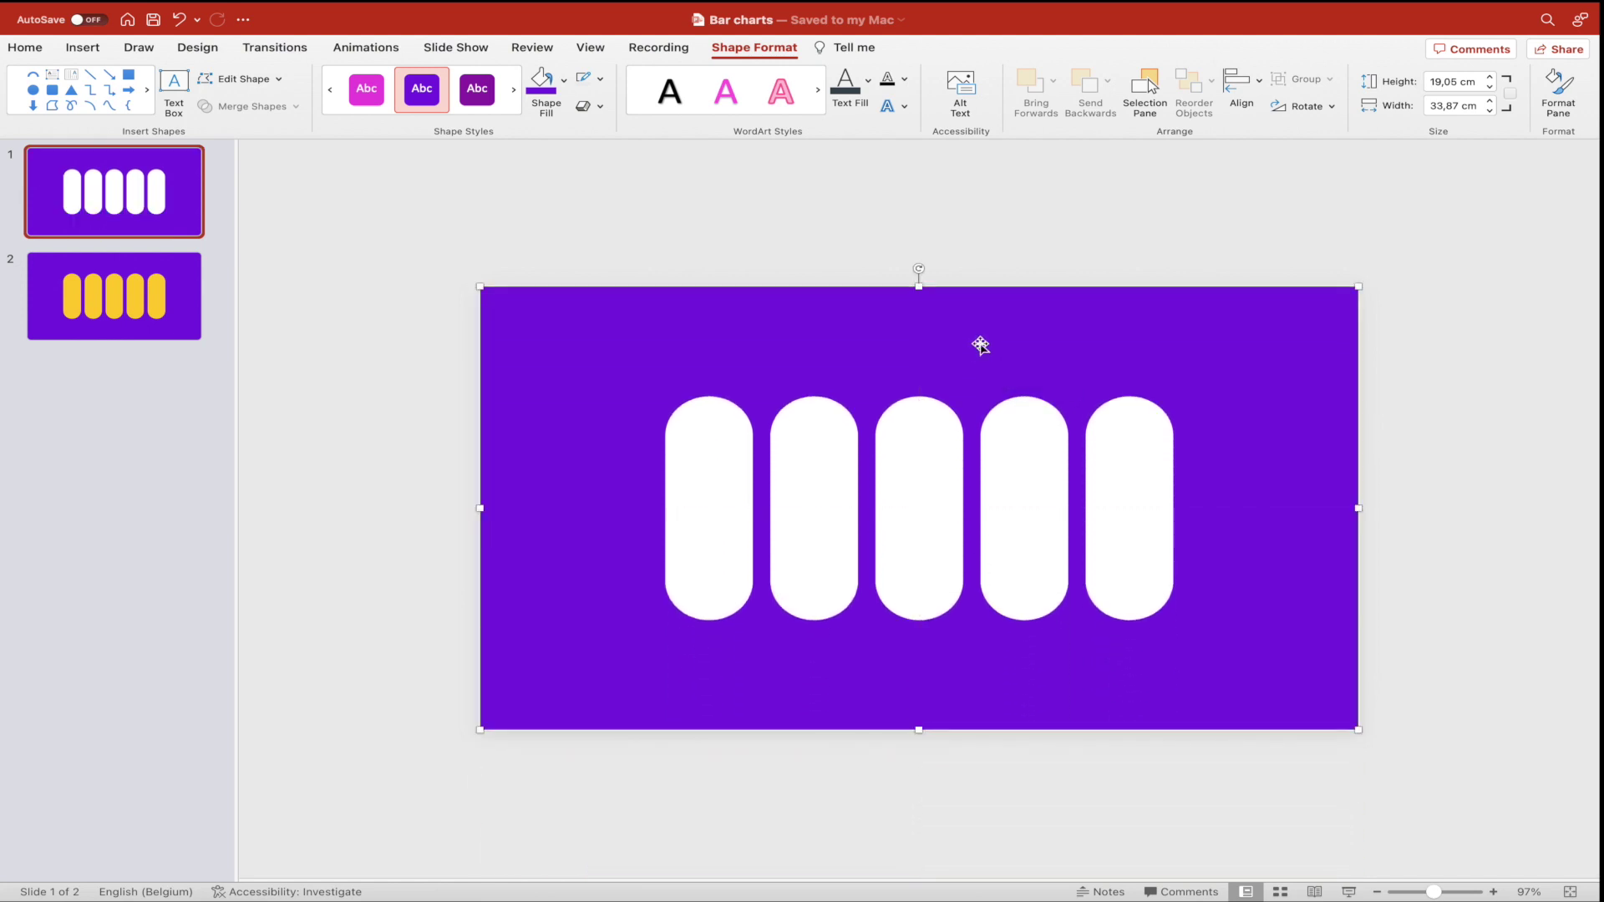
Deselect the cut-out and check slide 2's yellow bars before returning to slide 1.
click(707, 238)
click(137, 323)
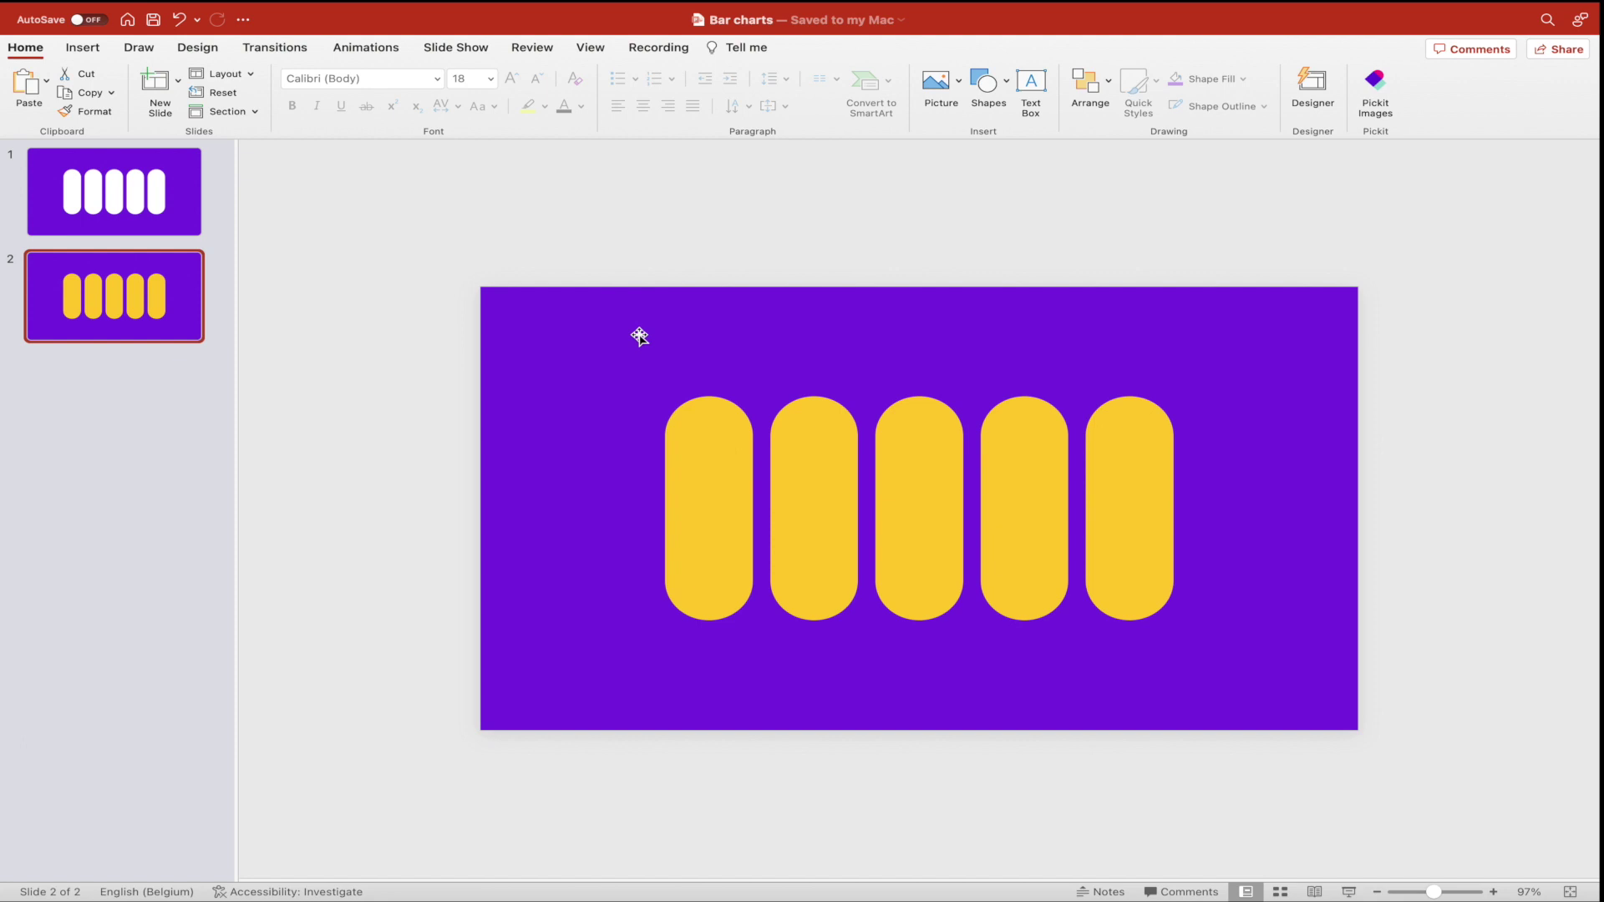
click(165, 227)
Fill slide 1's cut-out panel with a light-grey linear gradient at 315°.
click(573, 343)
right_click(582, 341)
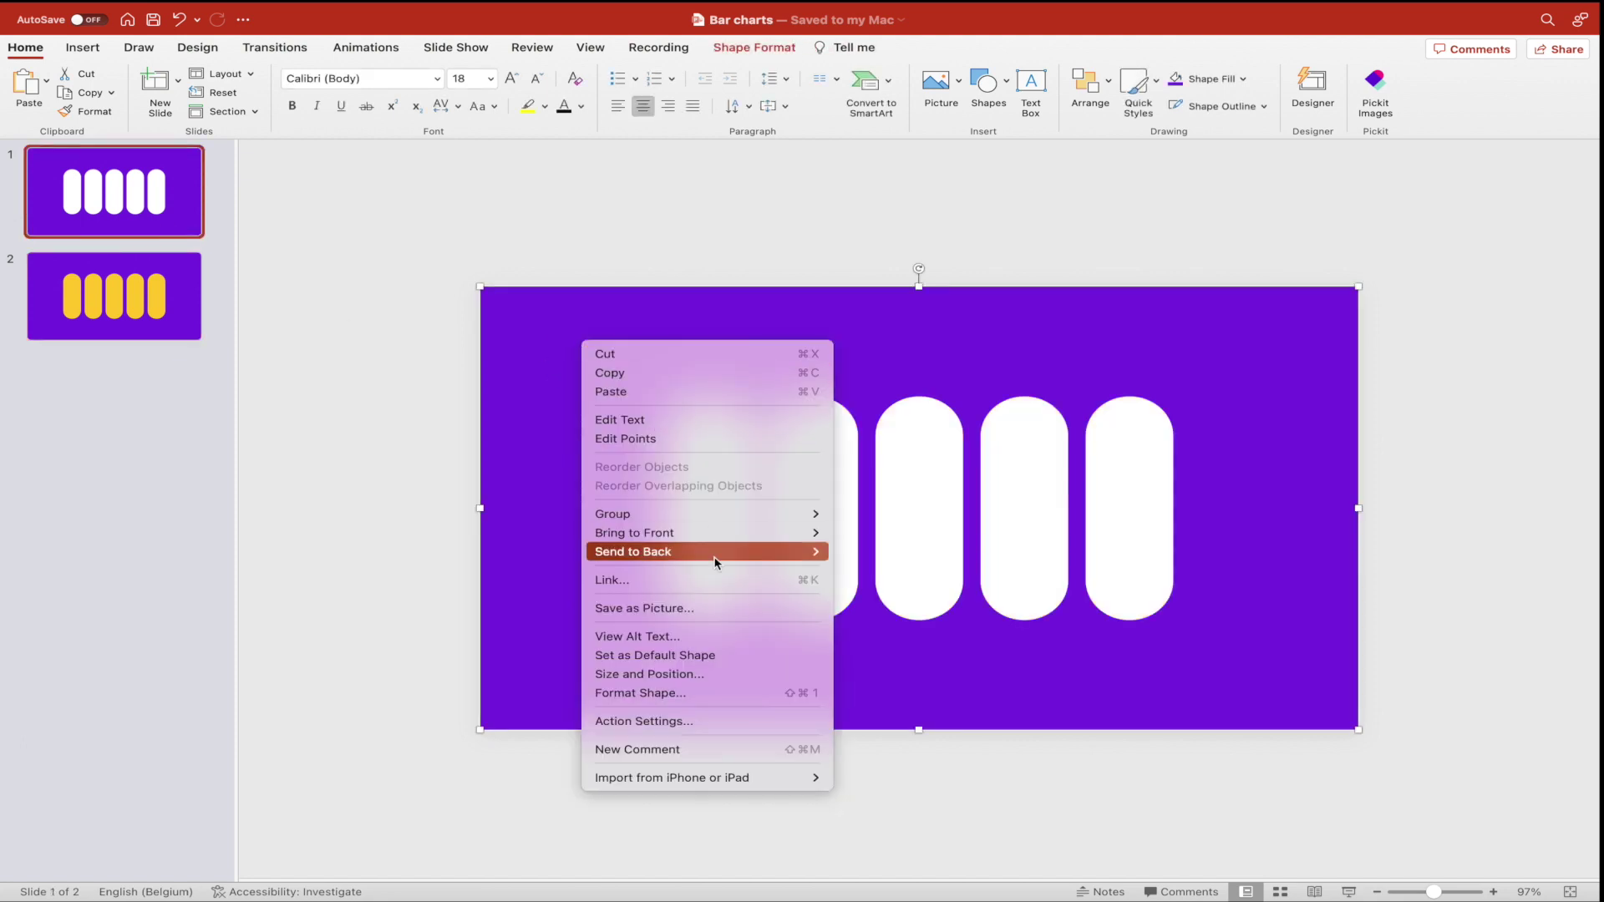
click(639, 693)
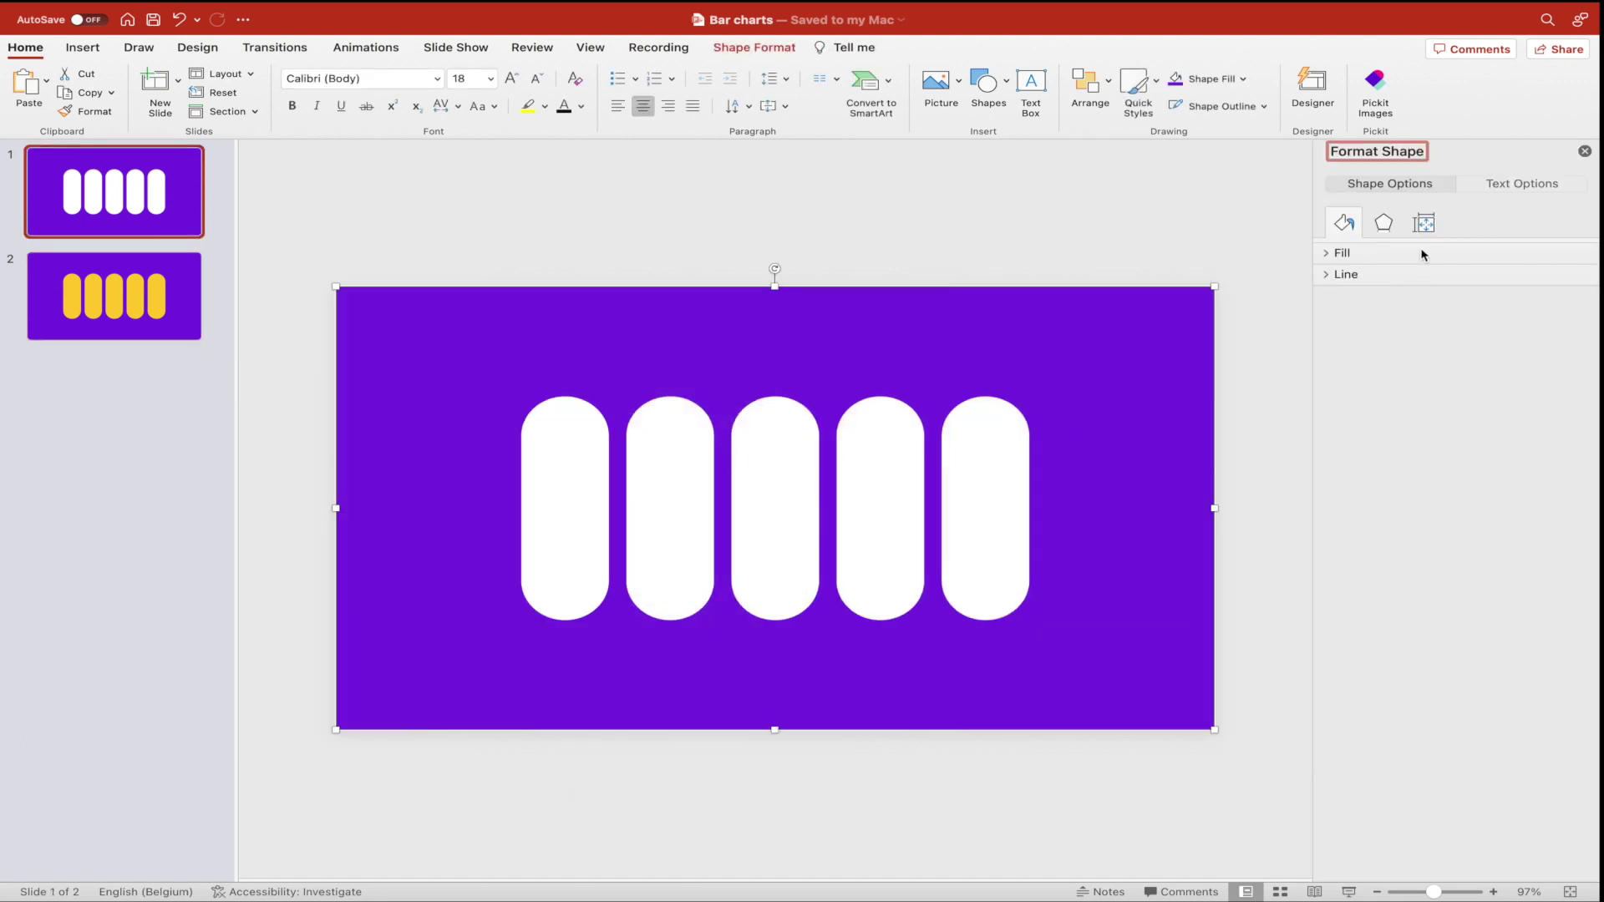
click(1331, 255)
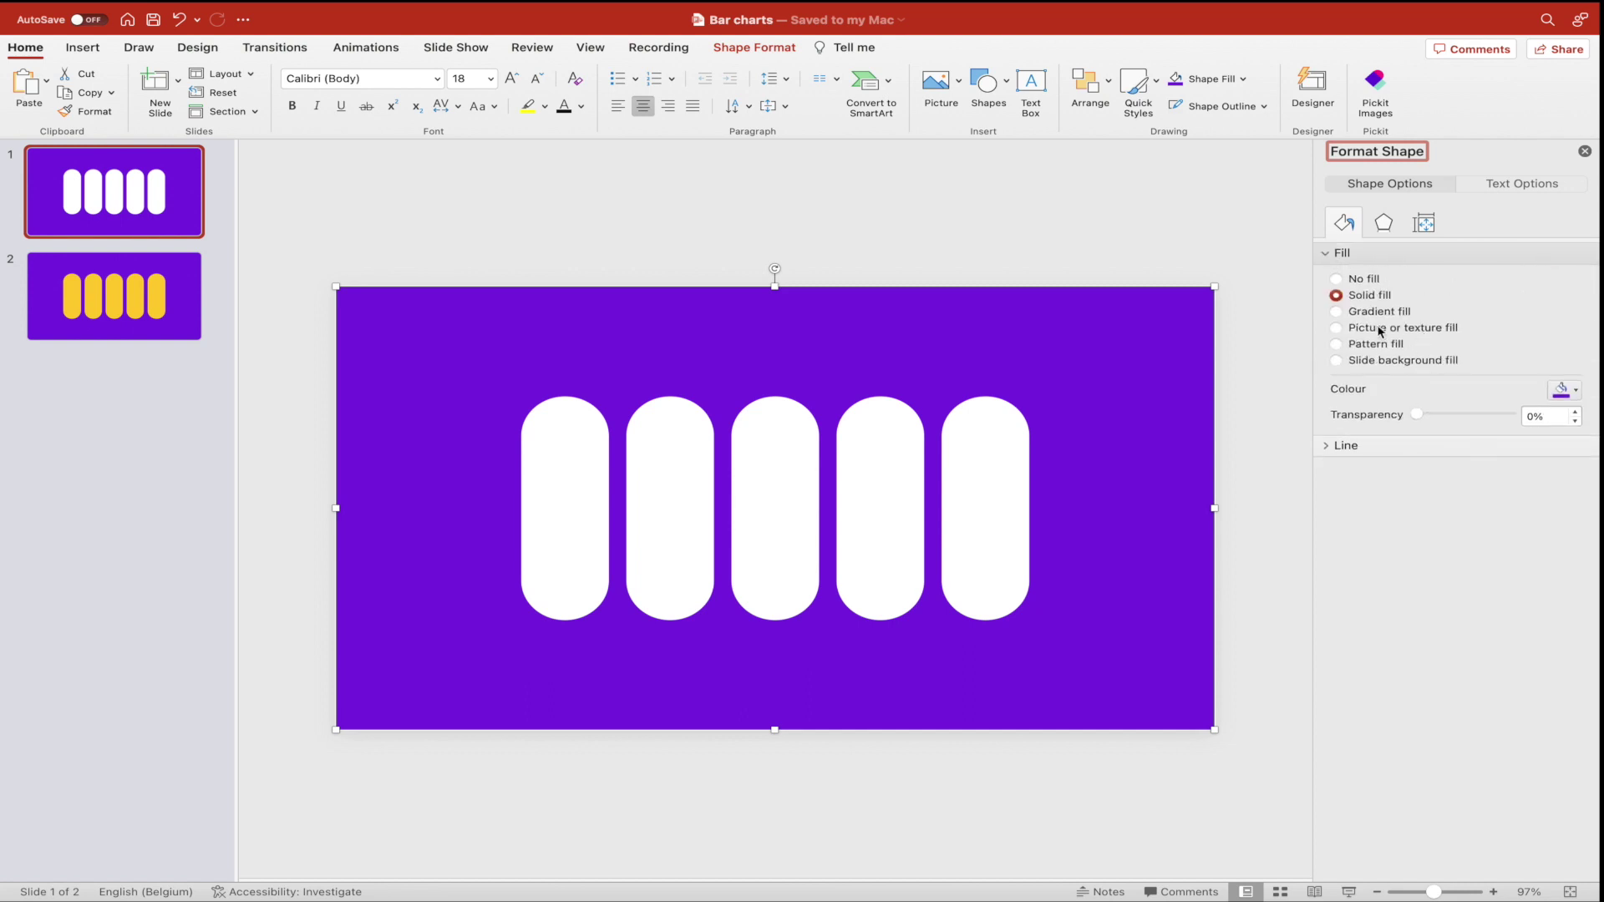
click(1358, 315)
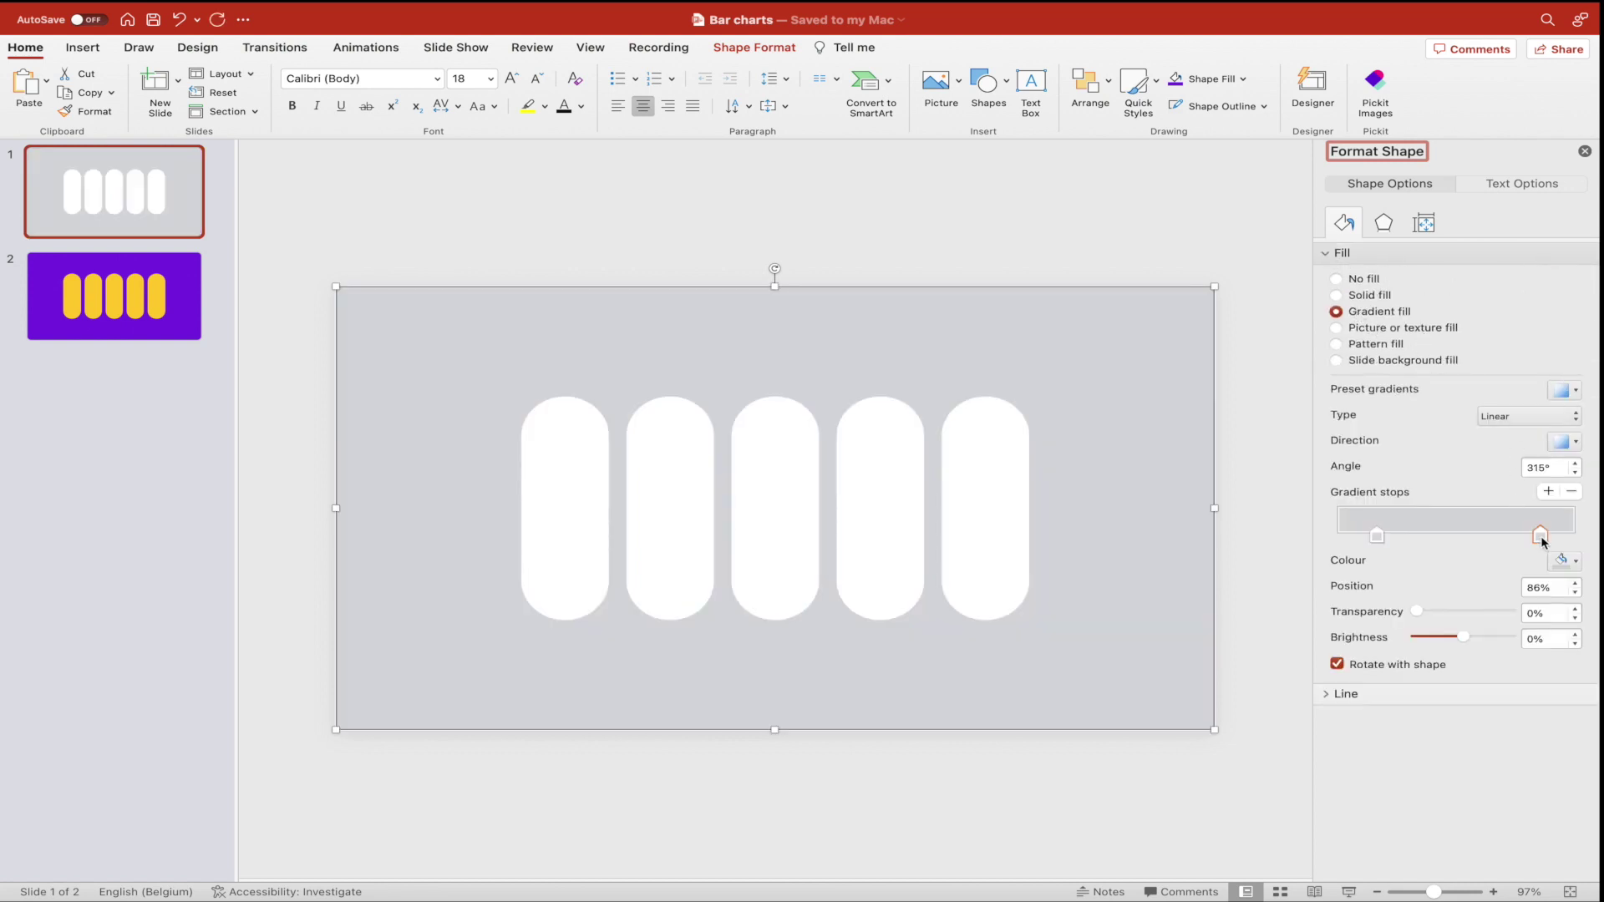
click(1564, 560)
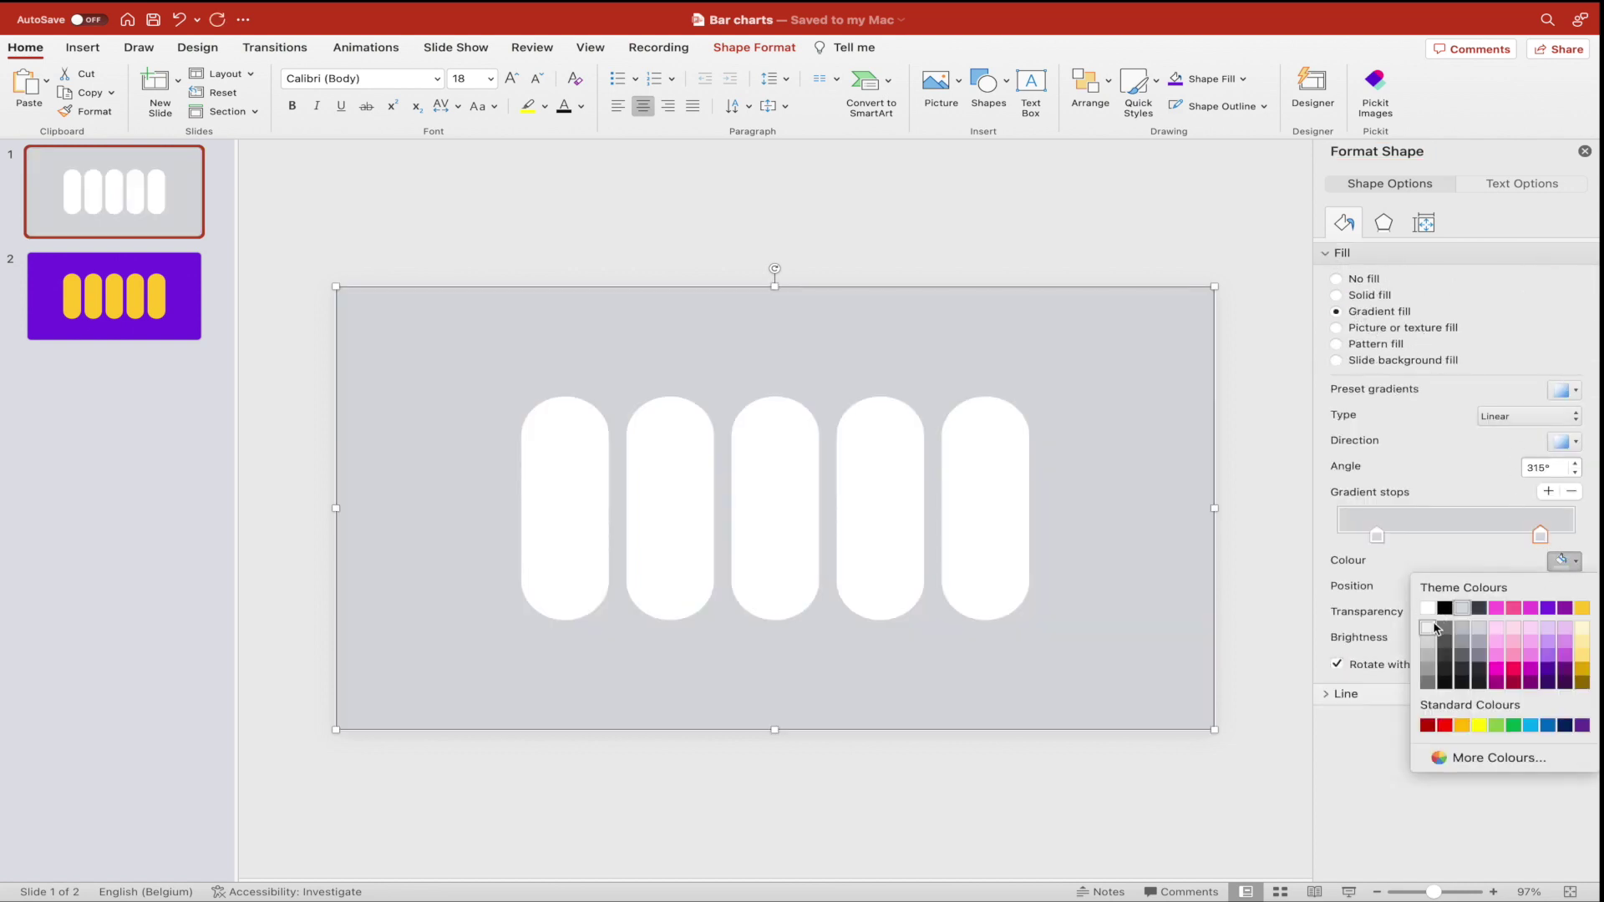
click(1434, 626)
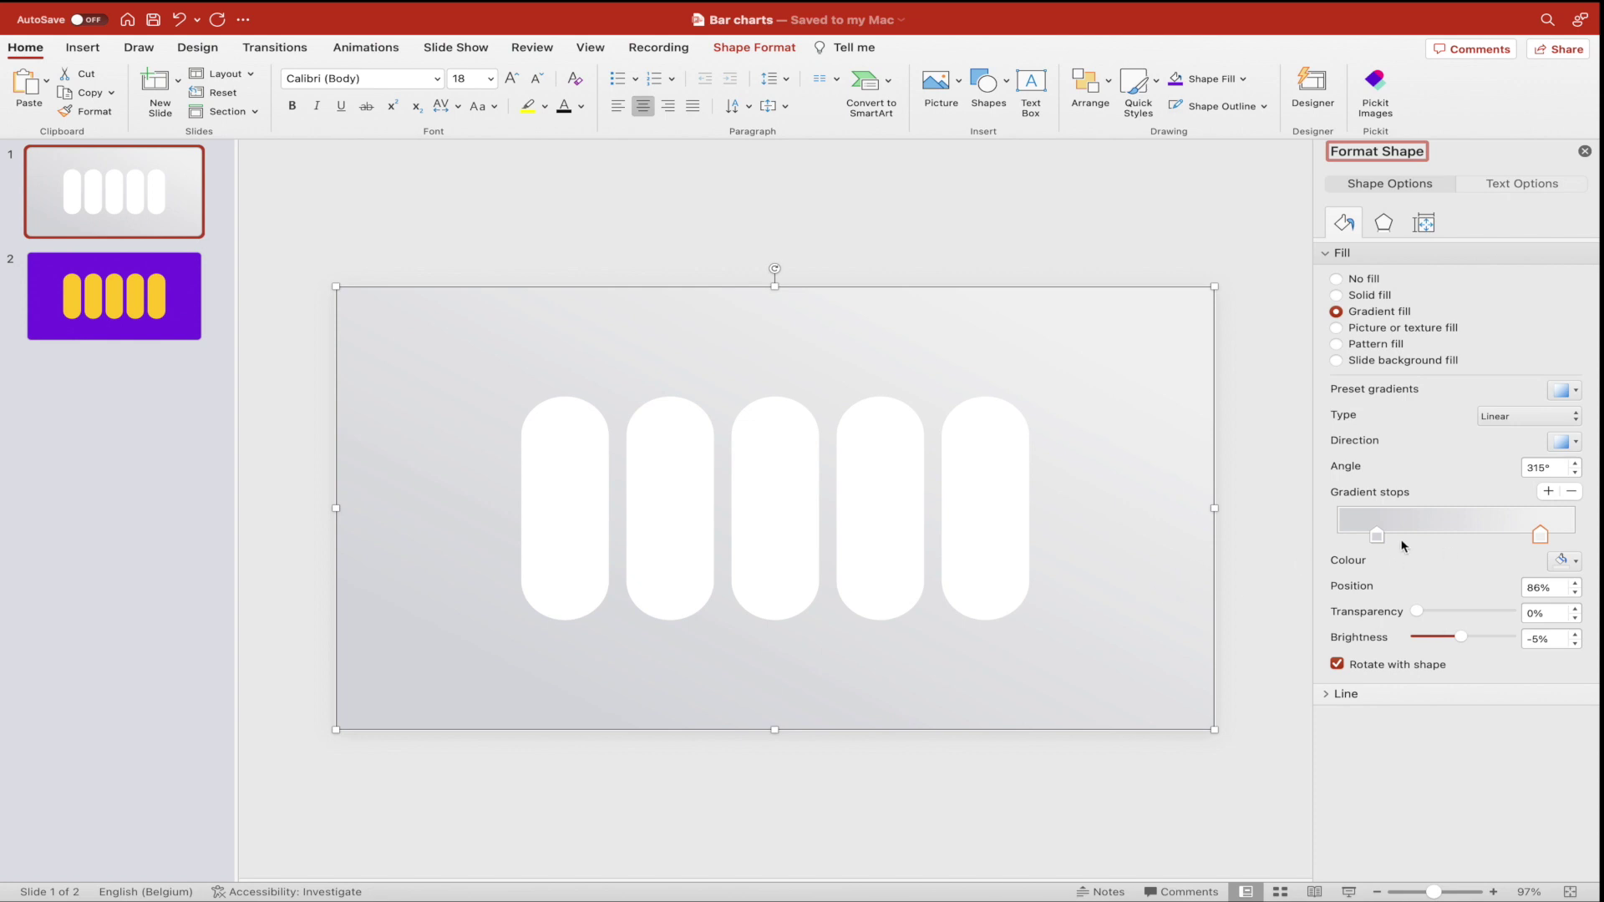
click(1271, 368)
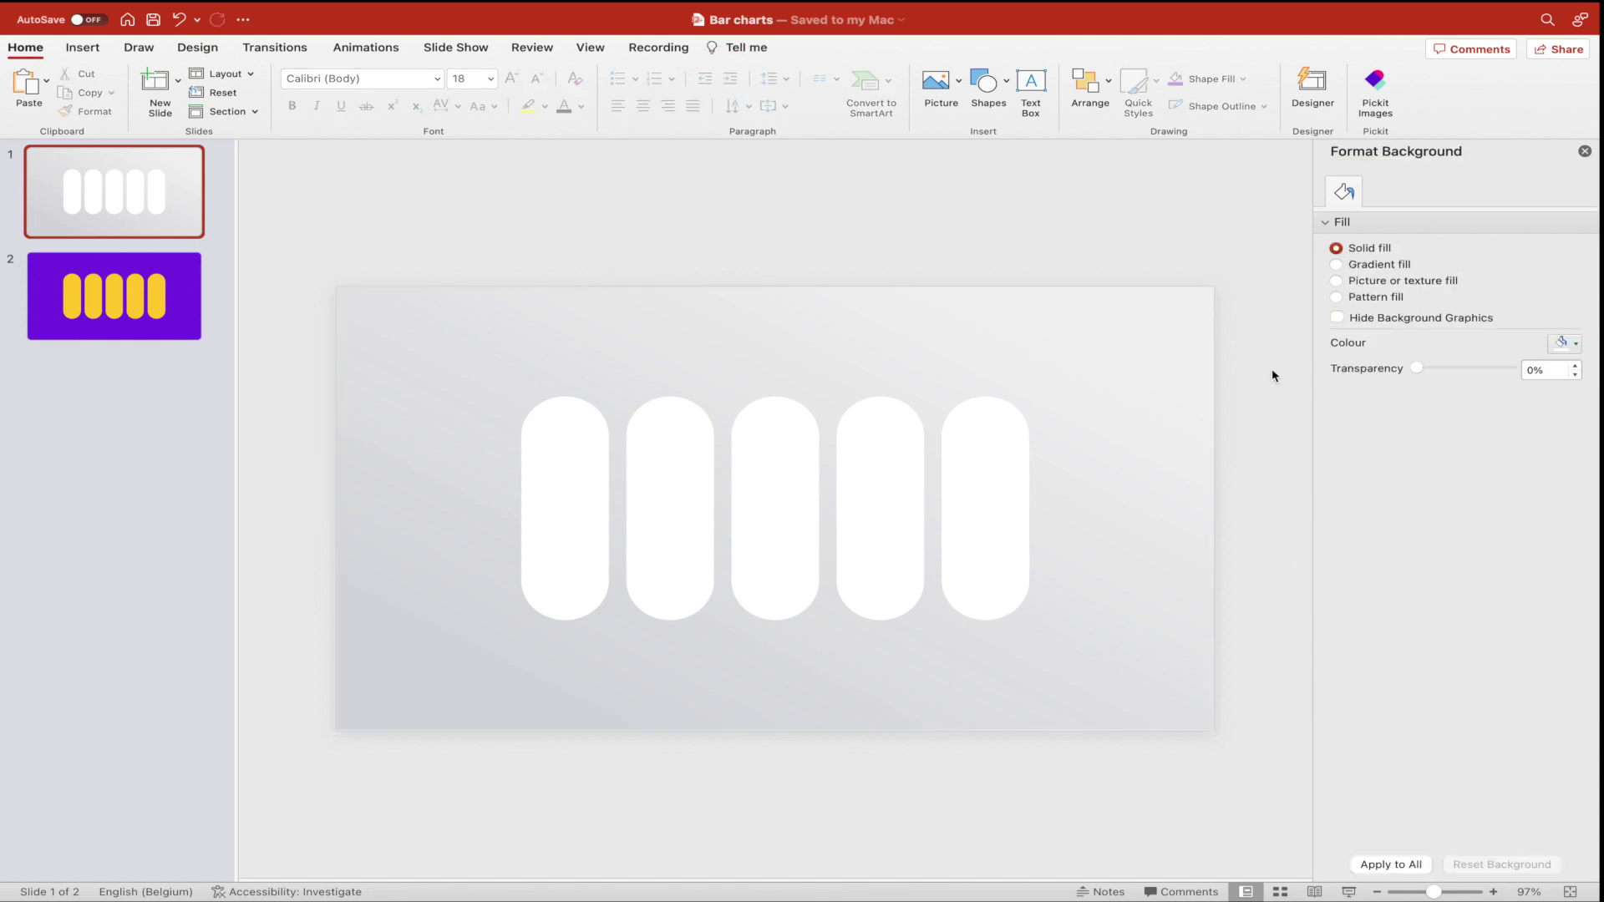
click(195, 309)
Copy the five yellow pills from slide 2 and paste them onto slide 1.
click(555, 535)
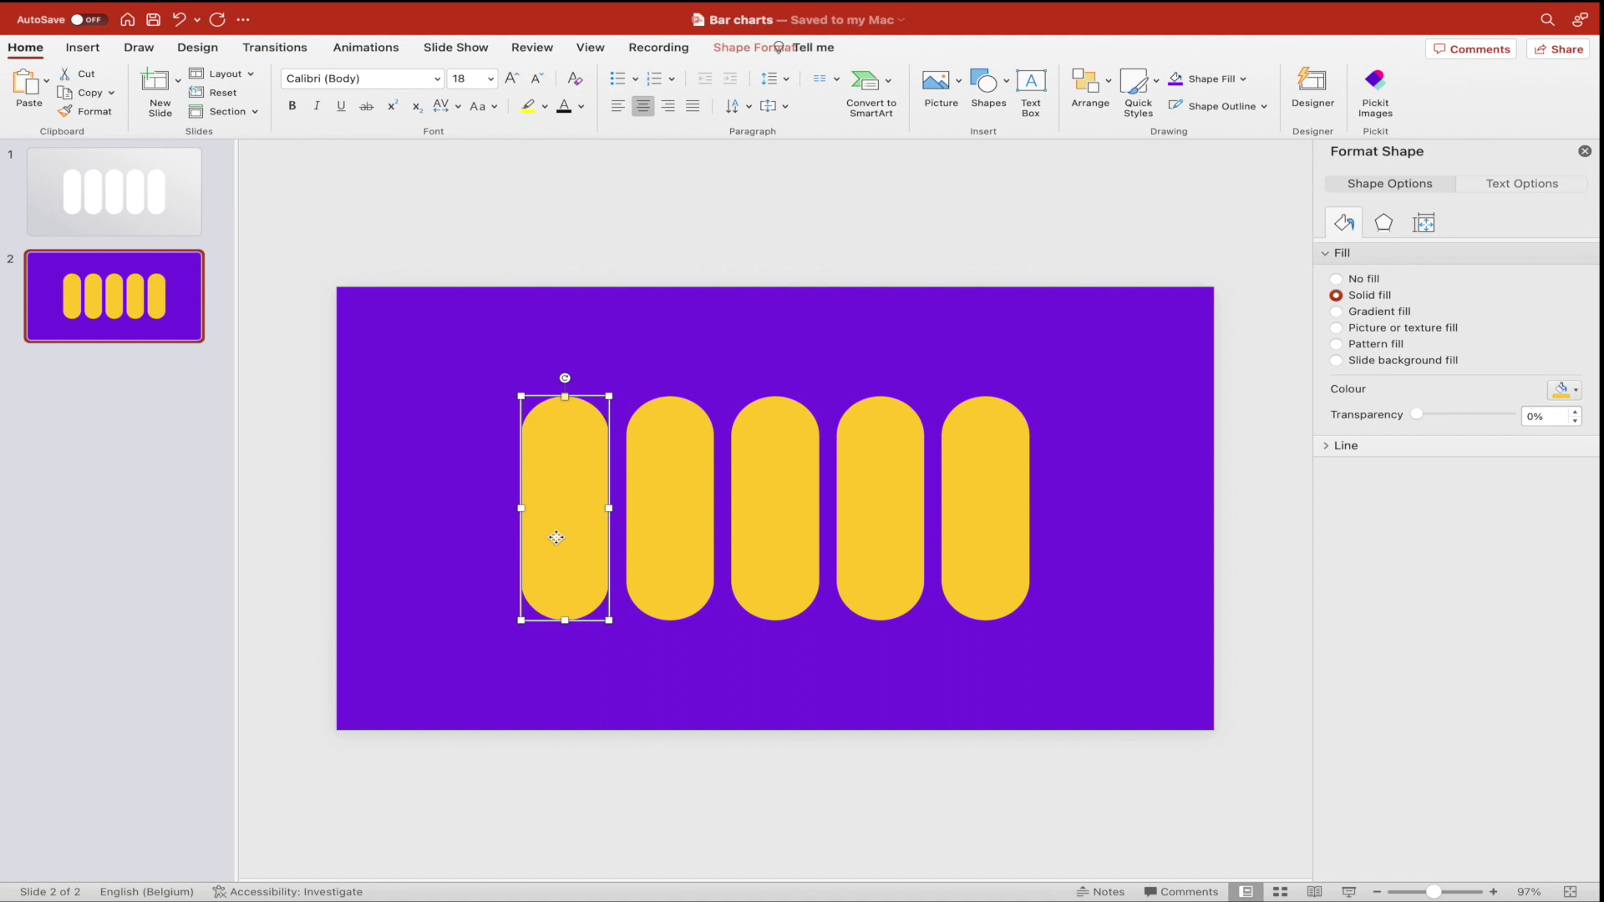
shift+click(674, 504)
shift+click(802, 499)
shift+click(879, 502)
shift+click(980, 496)
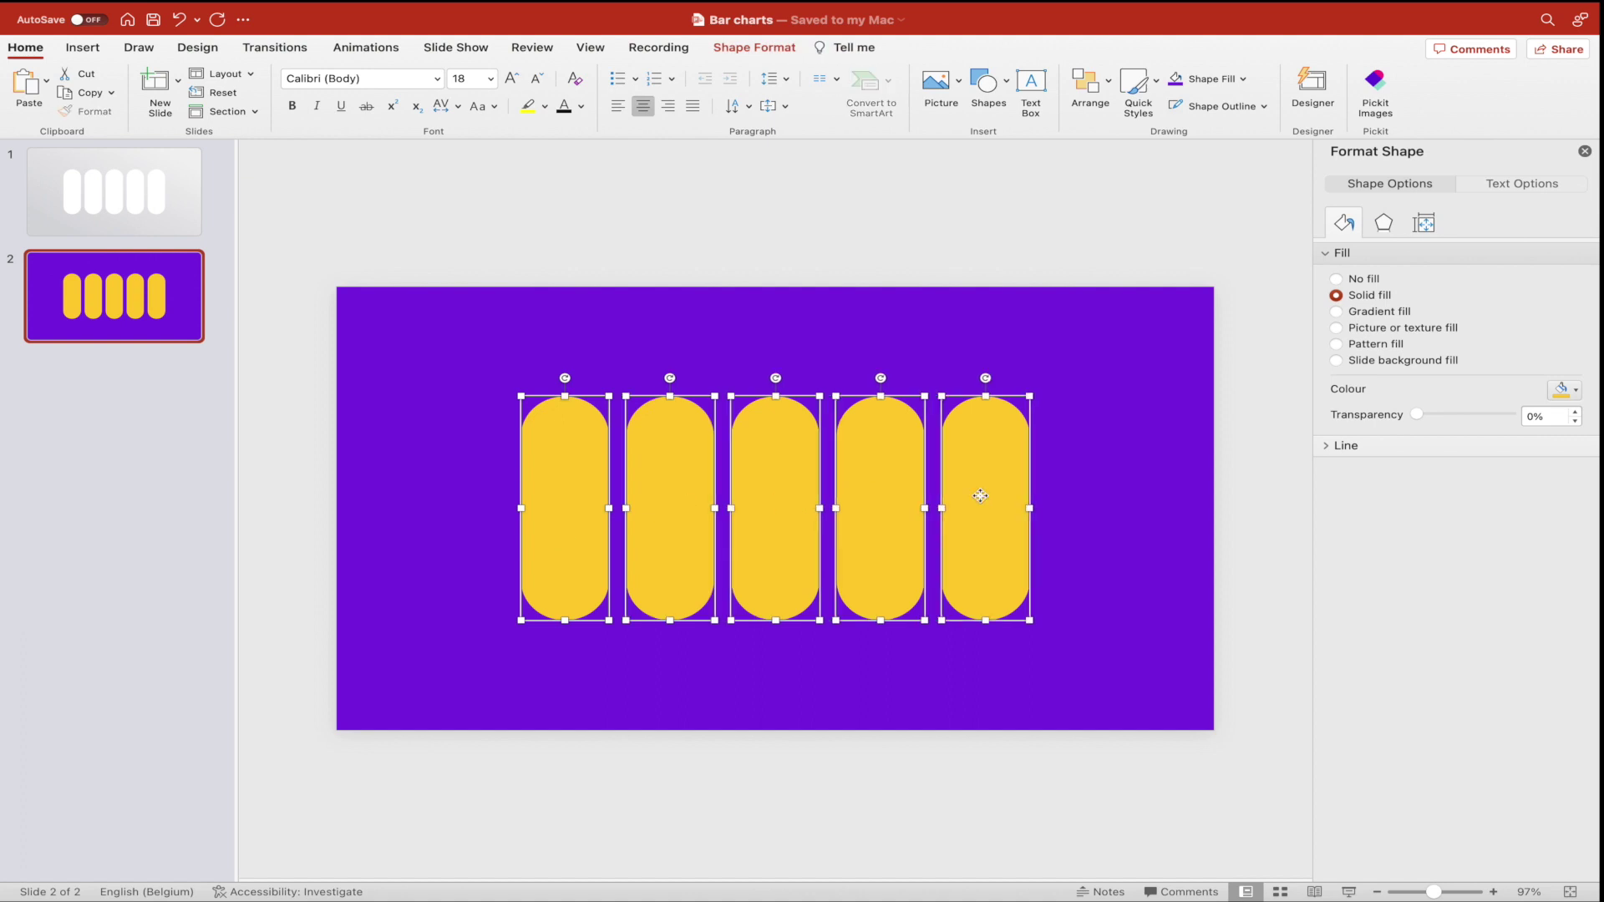
click(81, 227)
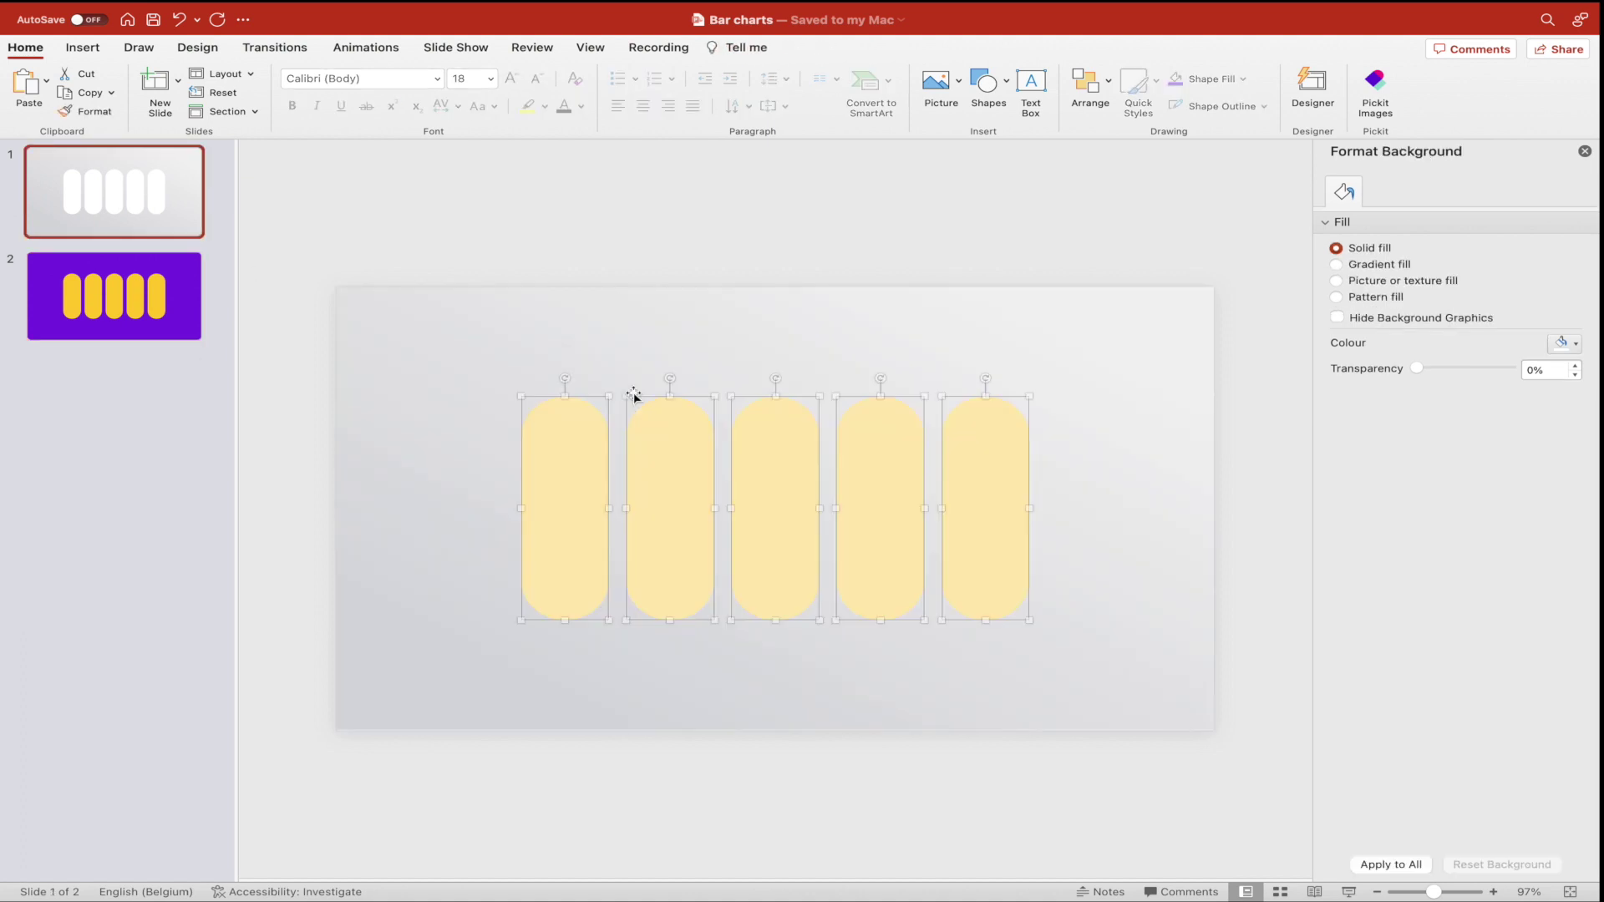
key(cmd+v)
Give the first pill a gradient from orange-red (stop at 11%) to gold.
click(1386, 311)
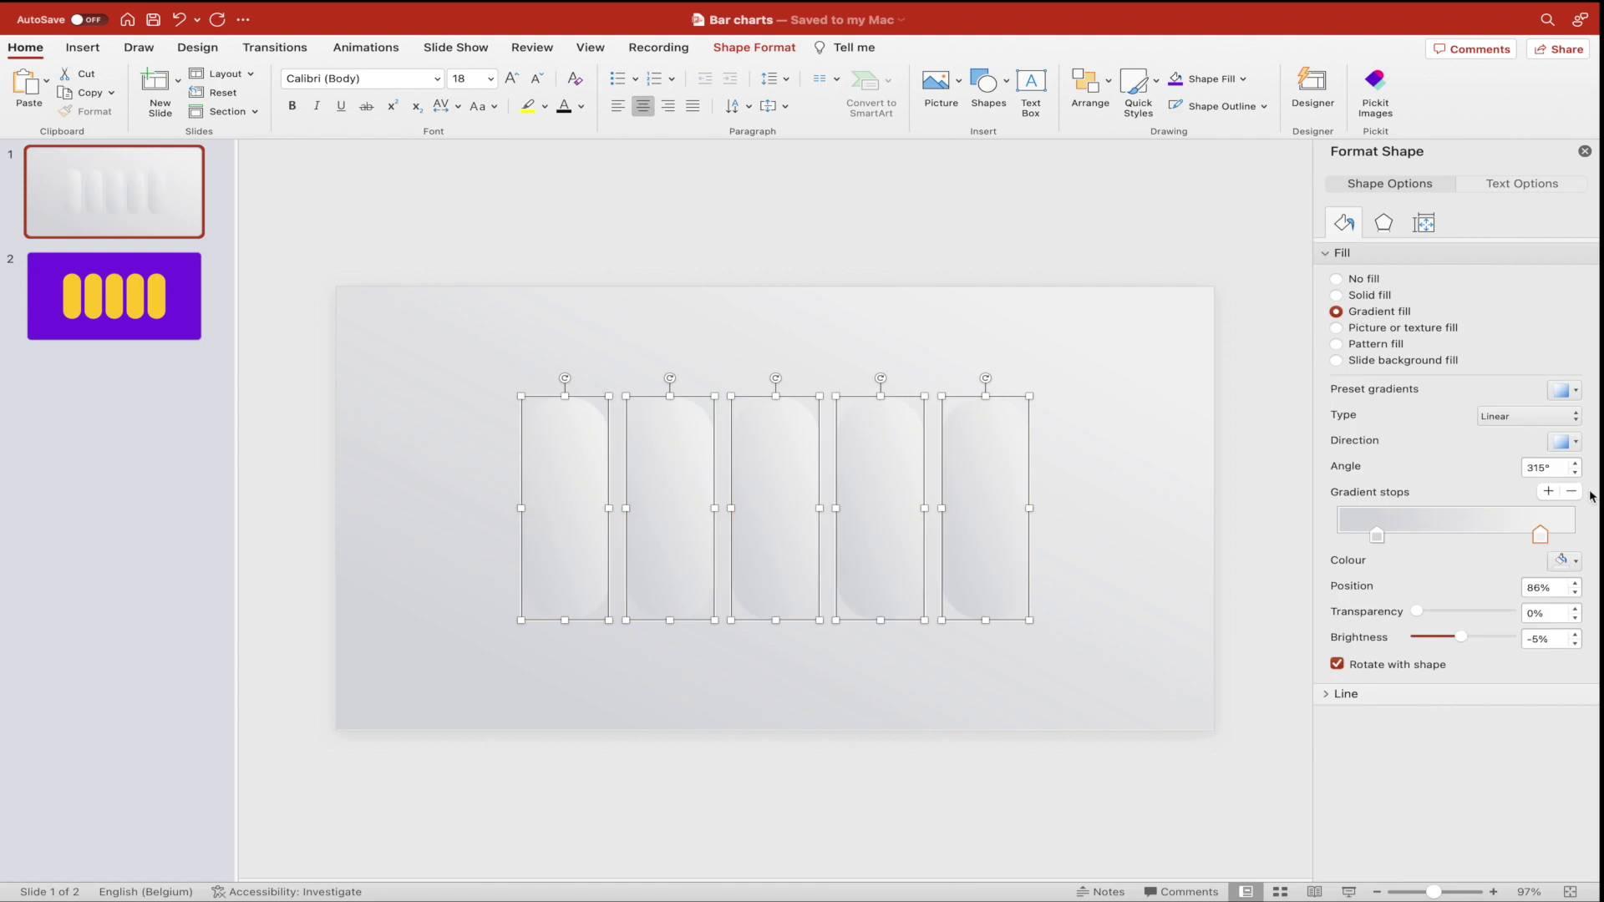
click(1569, 560)
click(1582, 608)
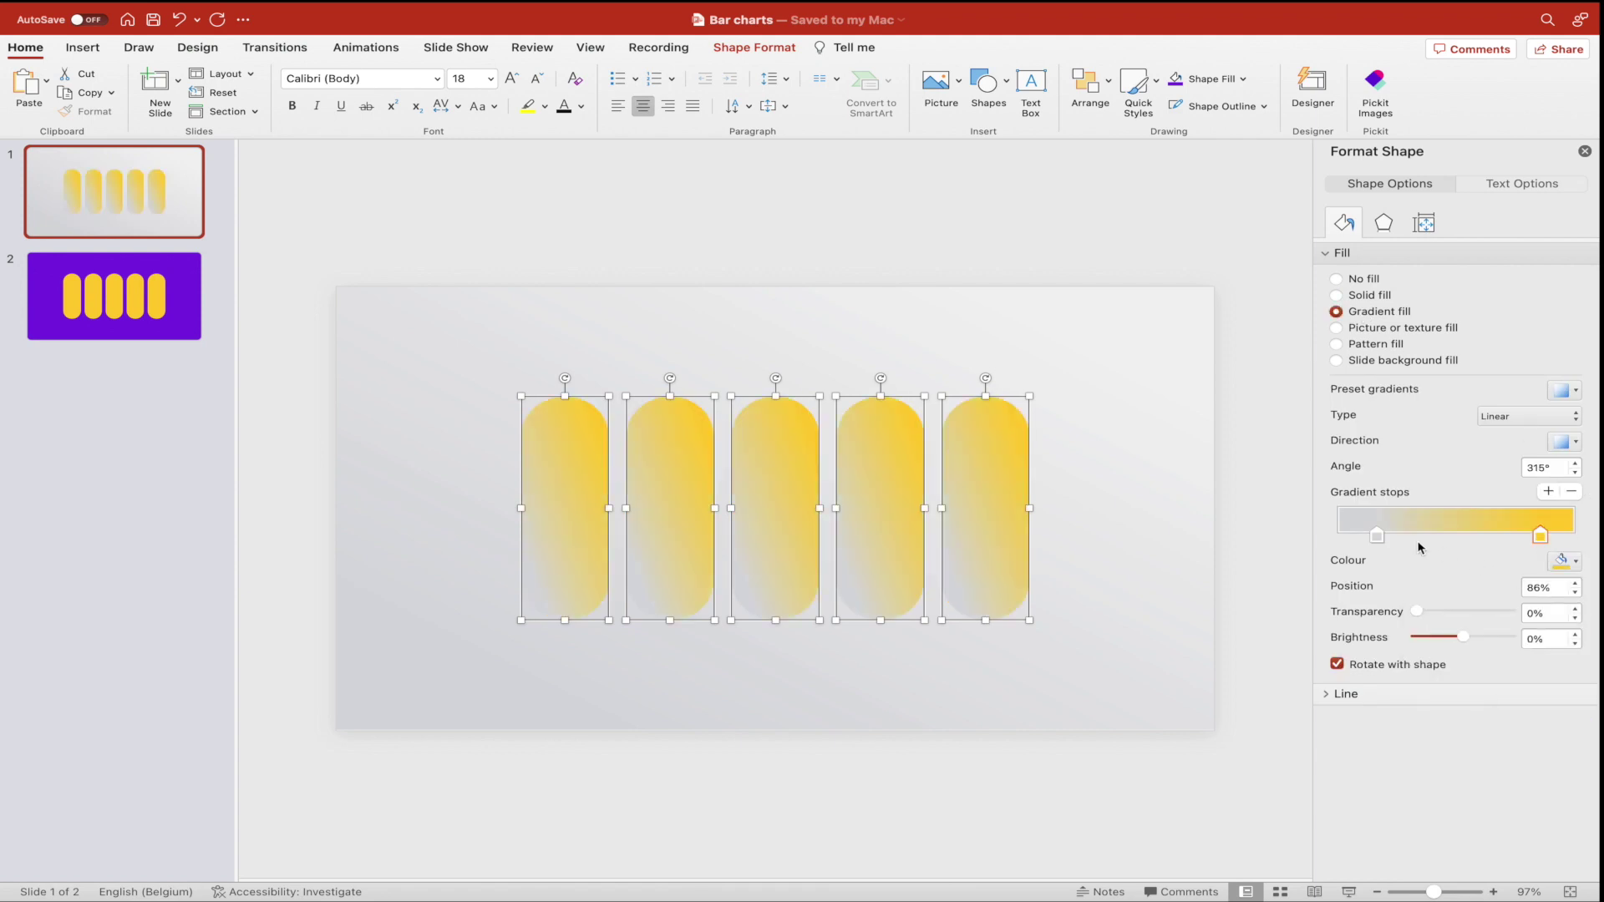
click(1577, 560)
click(1461, 725)
drag(1381, 537, 1370, 541)
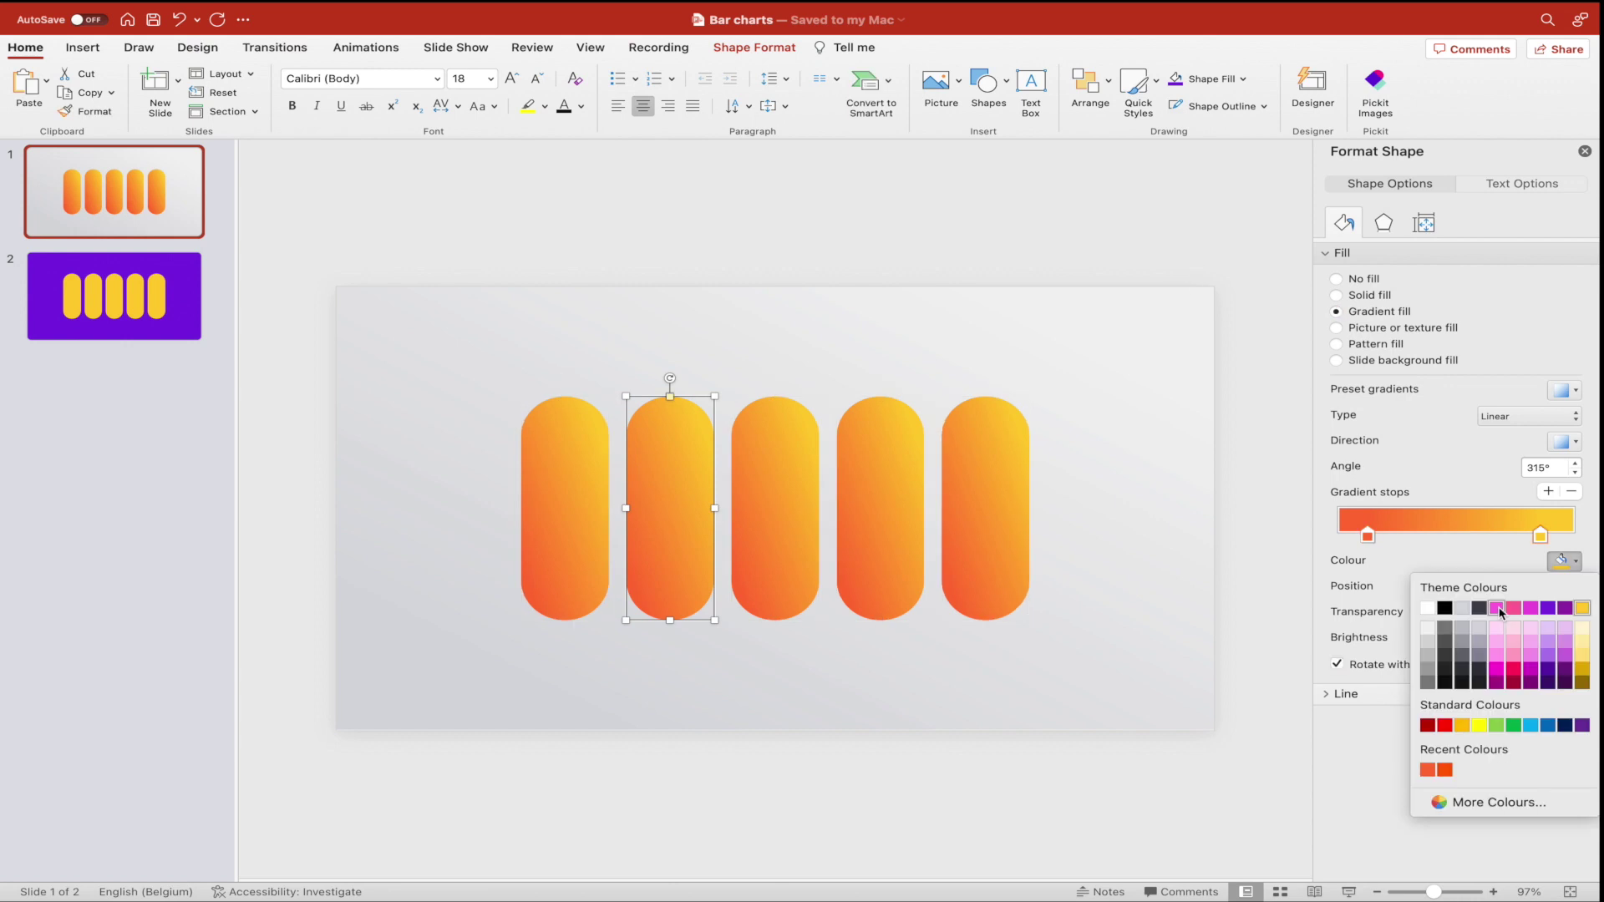
Colour the remaining pills with pink, magenta-purple, dark purple and violet gradients.
click(1498, 609)
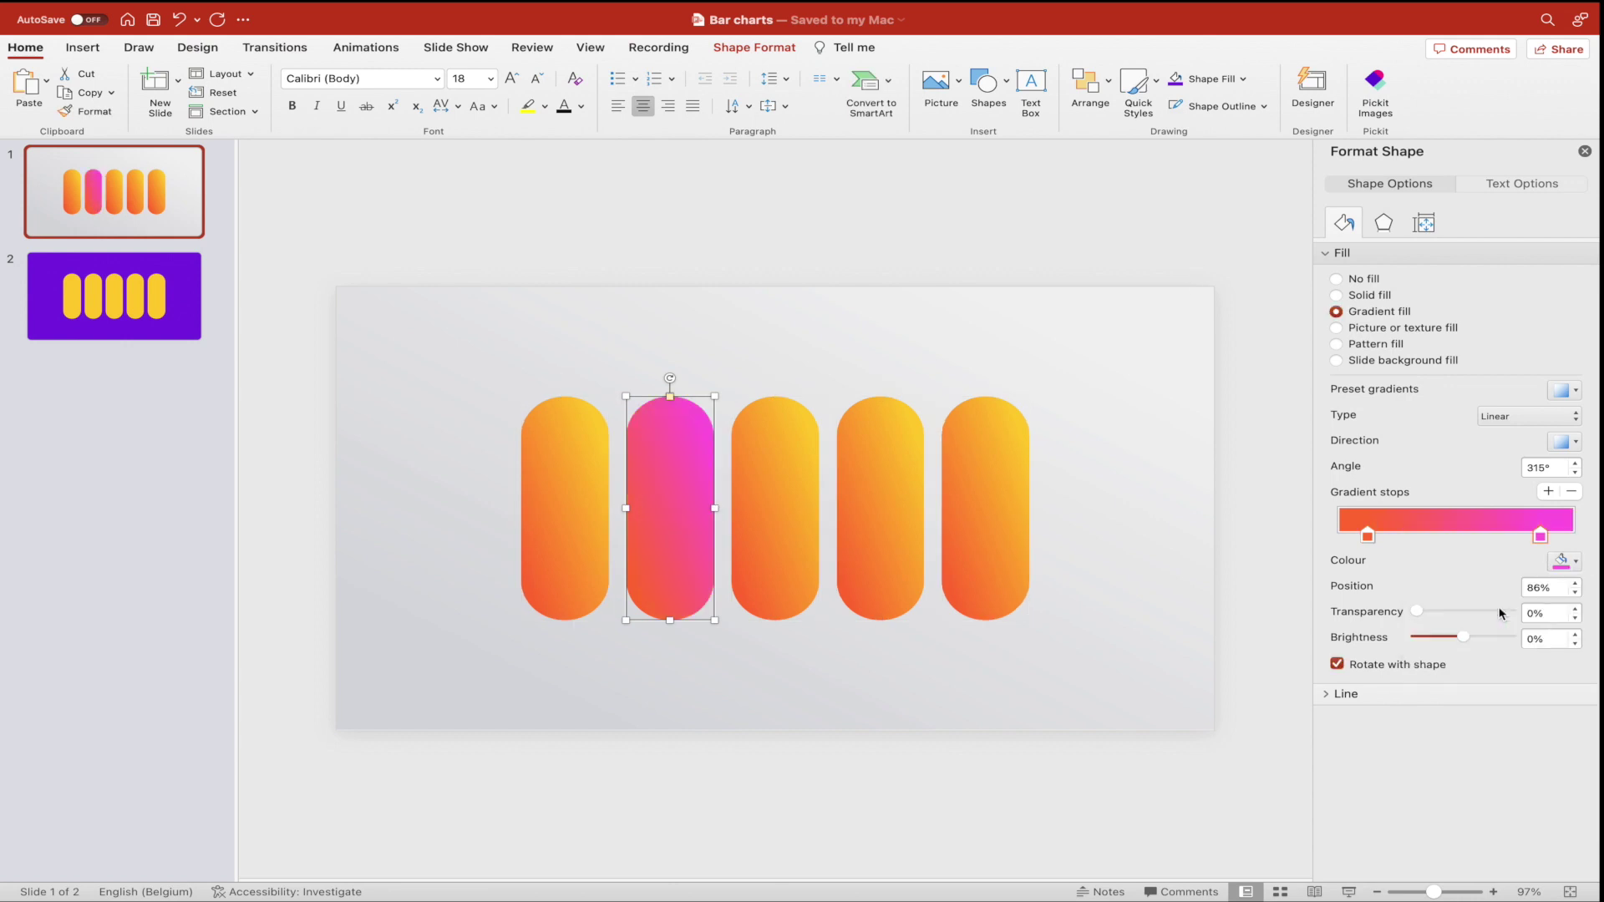
click(1564, 560)
click(1497, 683)
click(800, 469)
click(1563, 561)
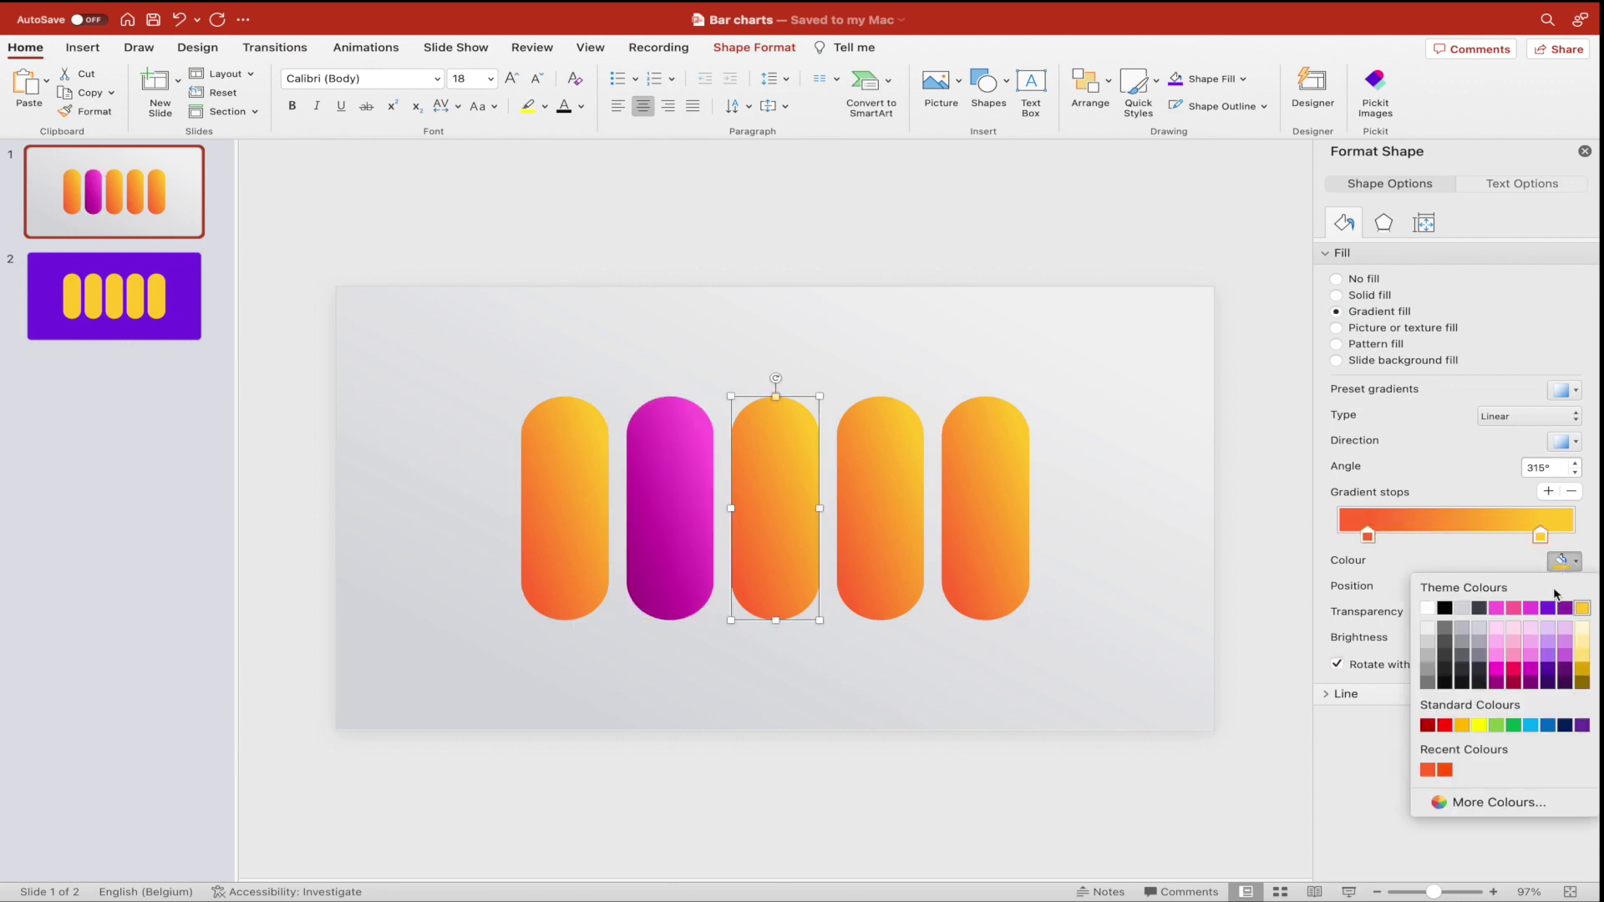
click(1514, 608)
click(880, 508)
click(986, 508)
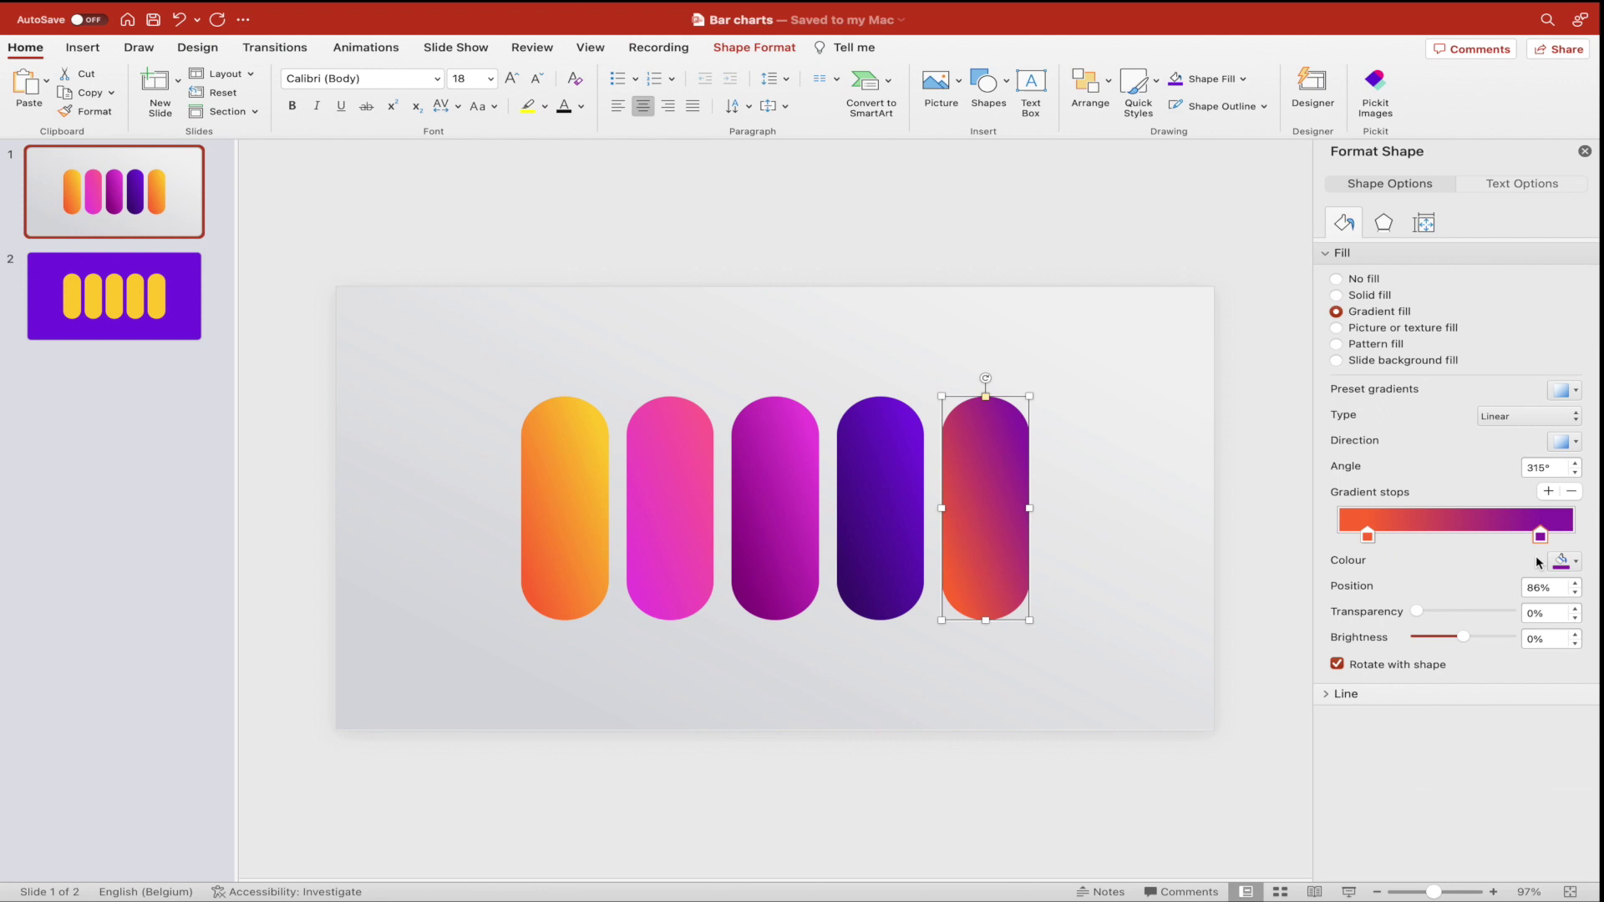
key(super+z)
key(super+z)
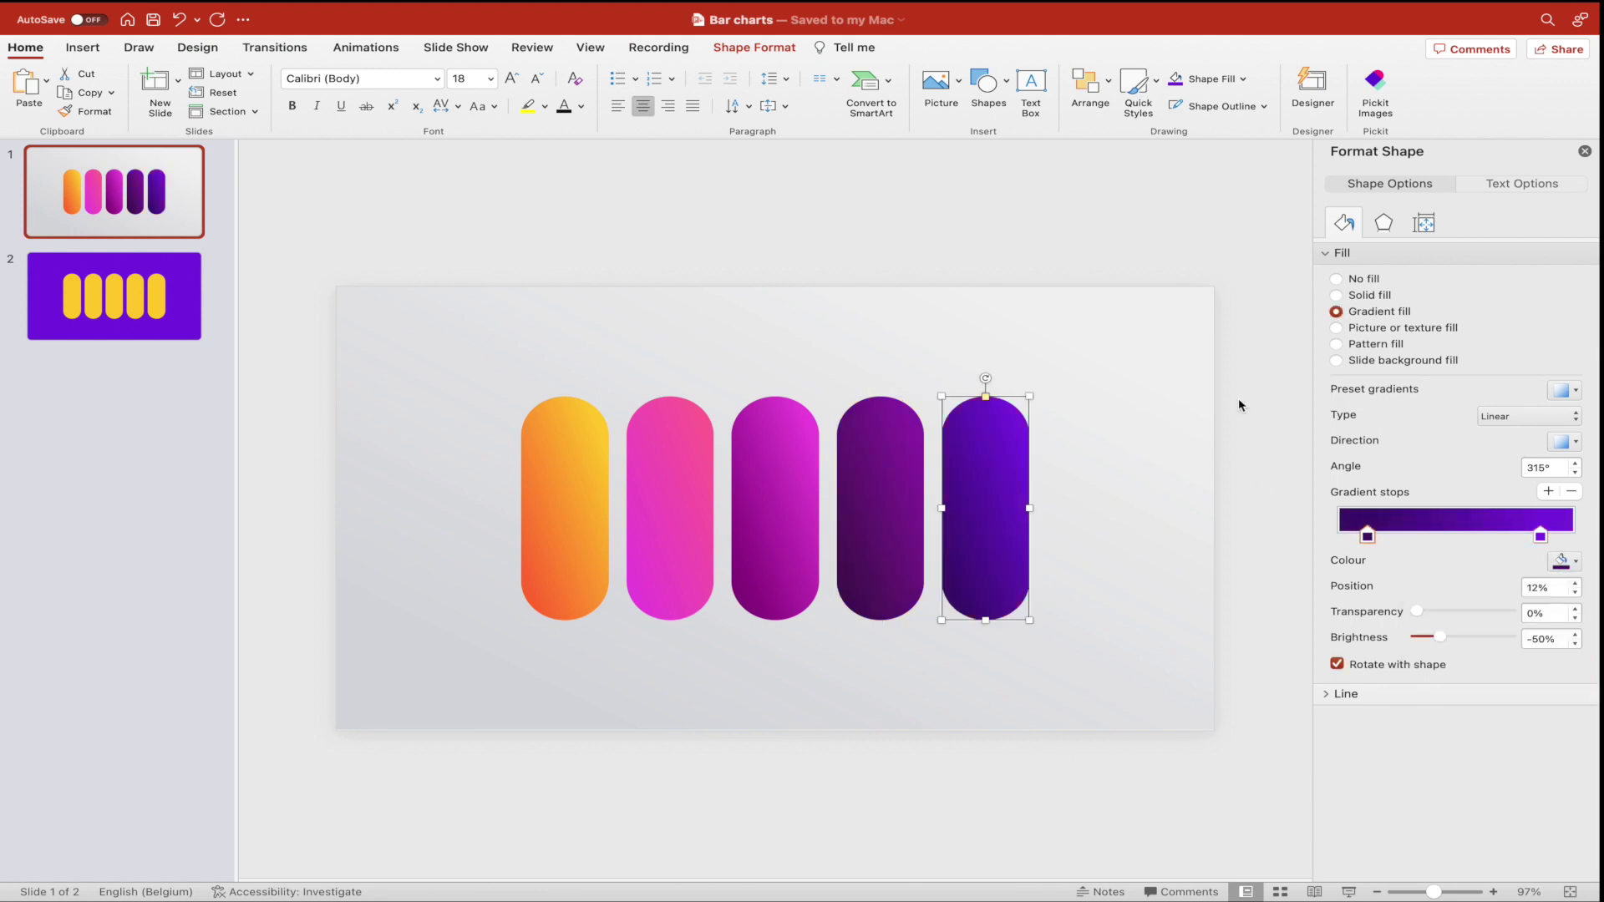
key(super+1)
Select all five pills and send them to the back, behind the cut-out panel.
shift+click(1024, 502)
shift+click(919, 501)
shift+click(817, 503)
shift+click(706, 504)
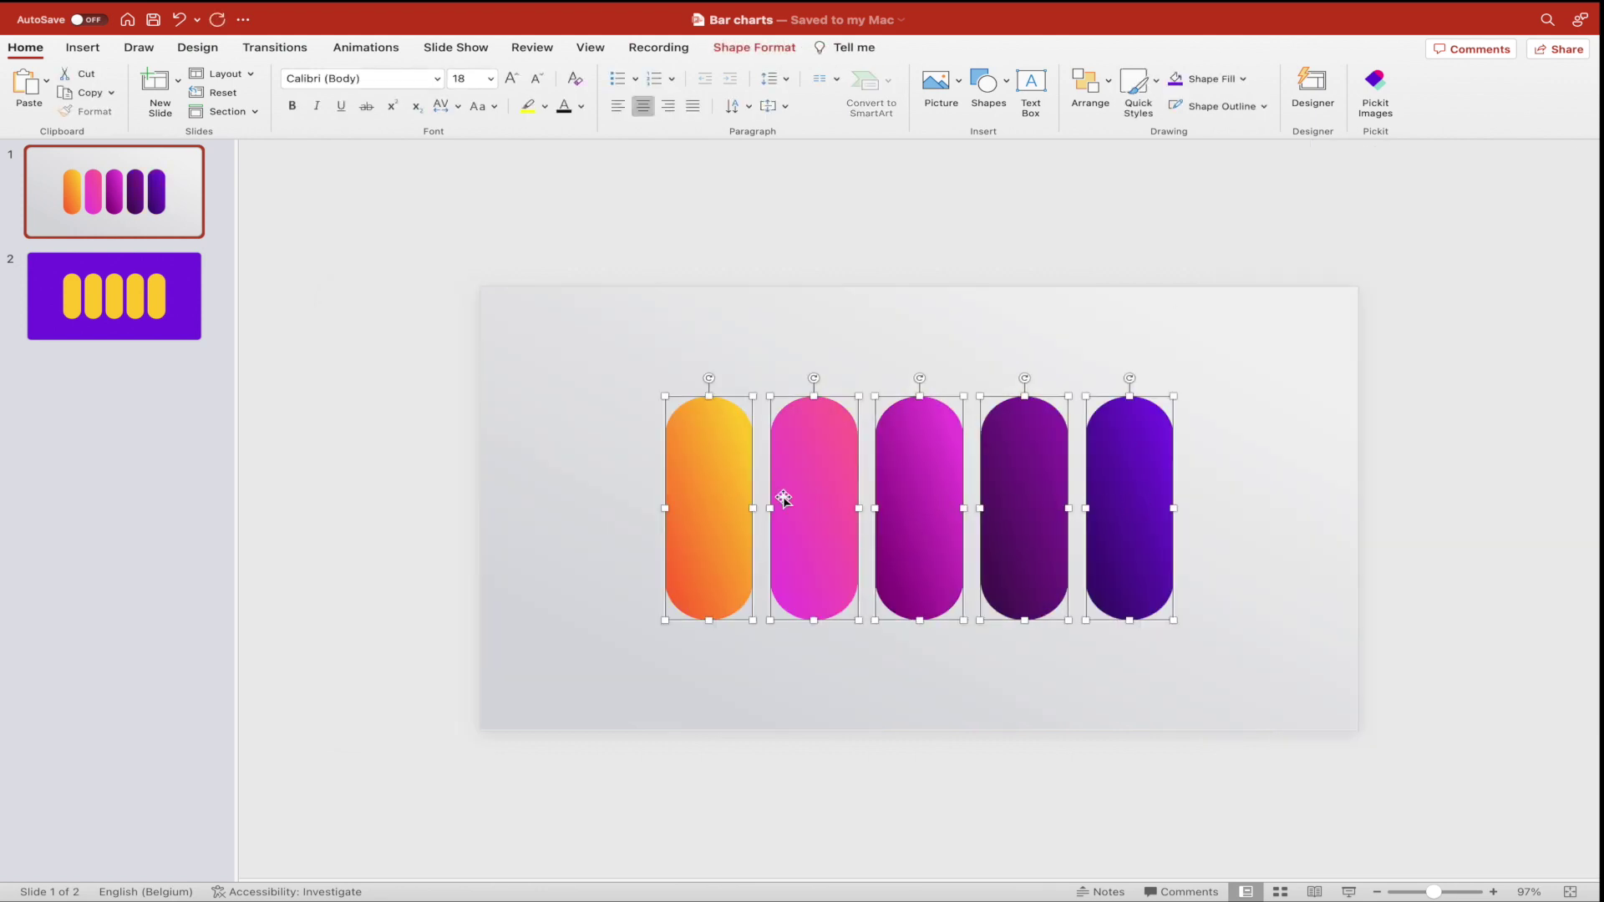
right_click(807, 490)
mouse_move(861, 604)
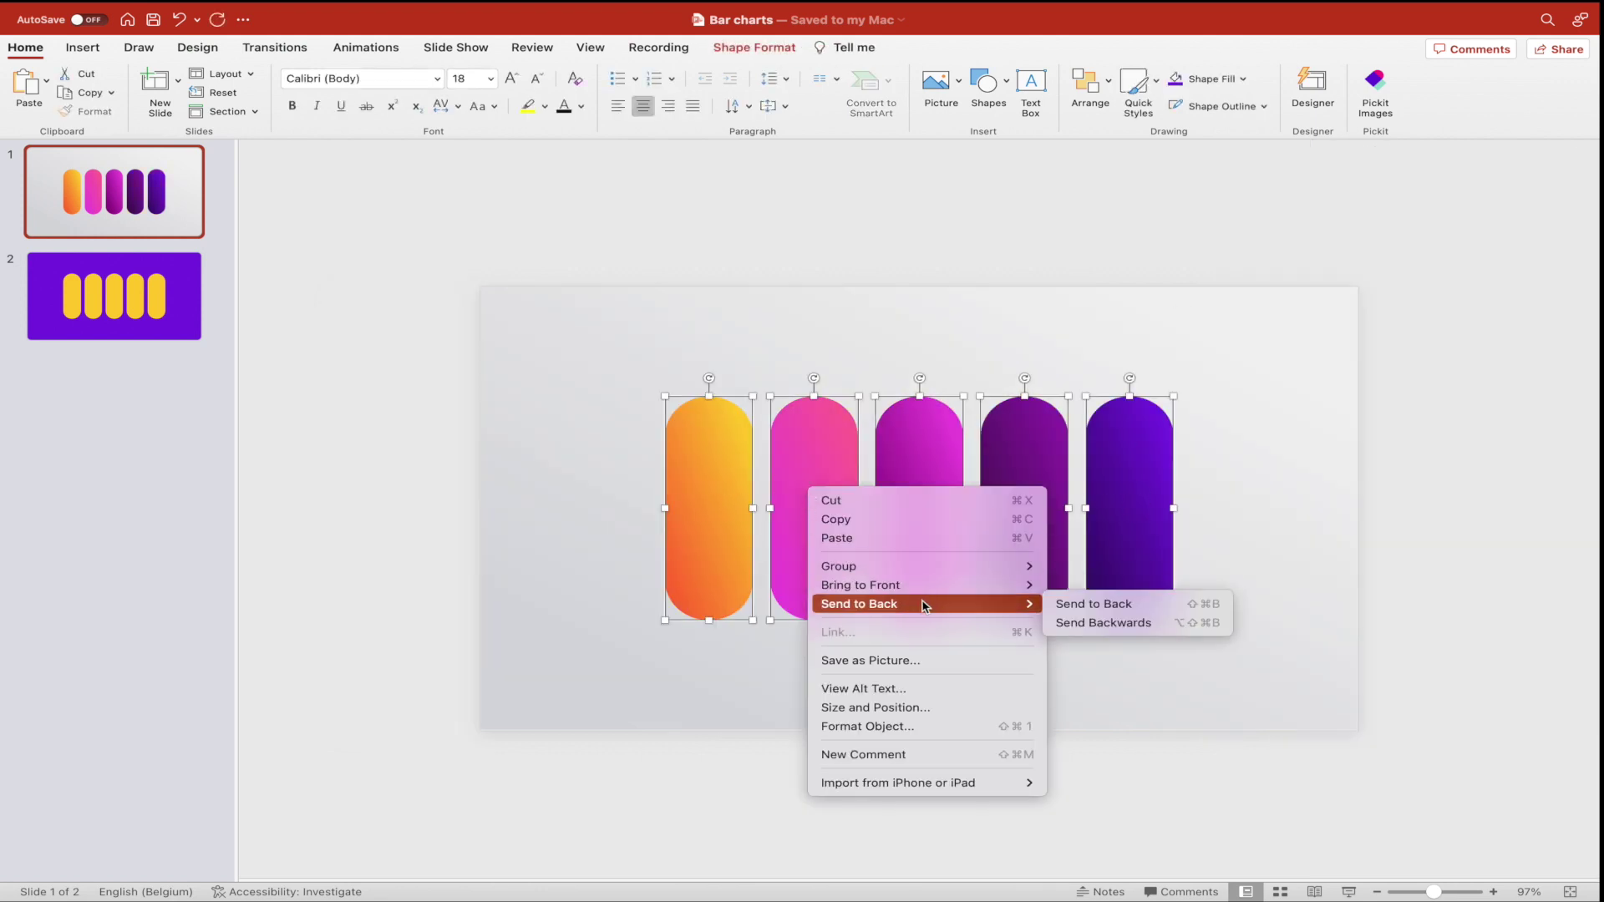
click(1083, 601)
Select the grey cut-out panel and bring up its options.
click(1246, 430)
right_click(1253, 408)
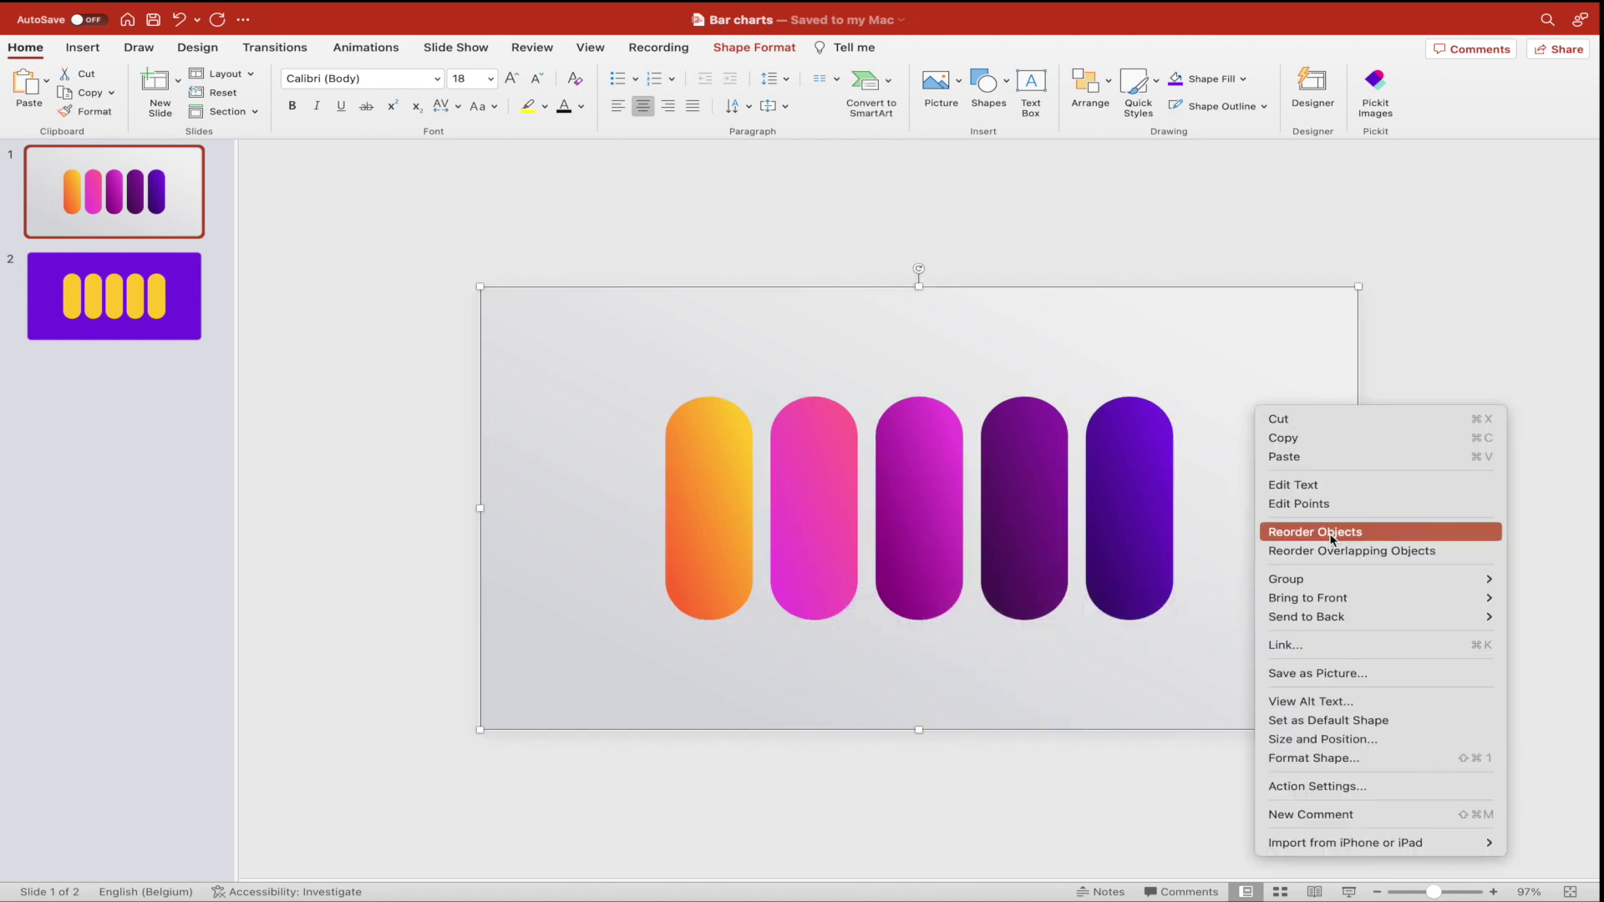
mouse_move(1336, 578)
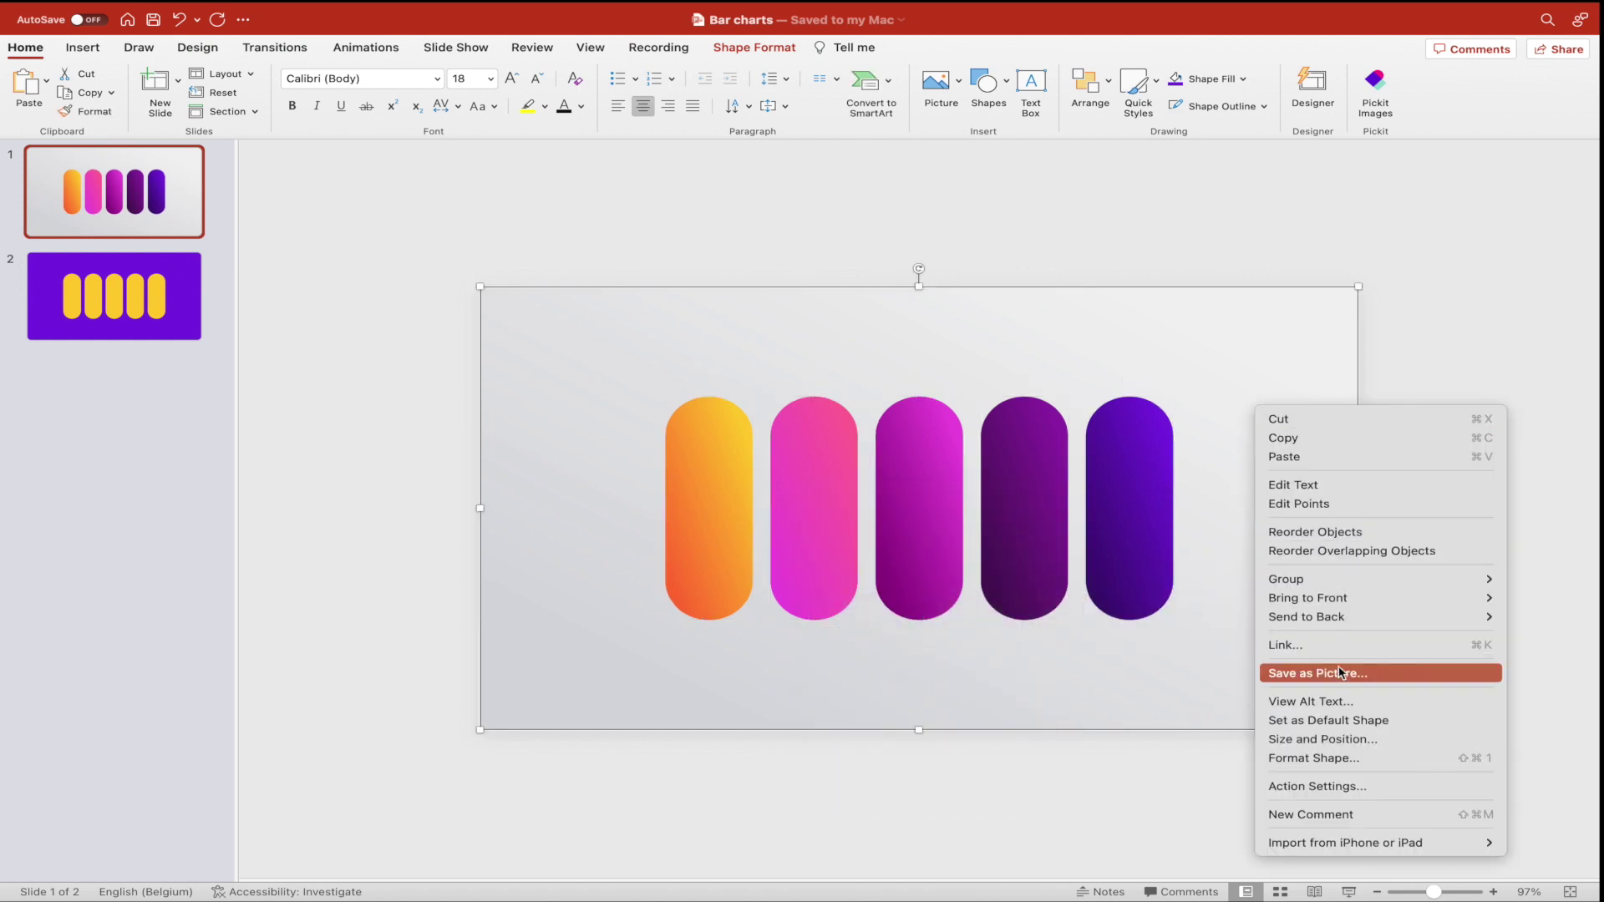
In Format Shape > Effects, apply an Outer shadow preset with 6 pt blur and 63% transparency.
click(1328, 758)
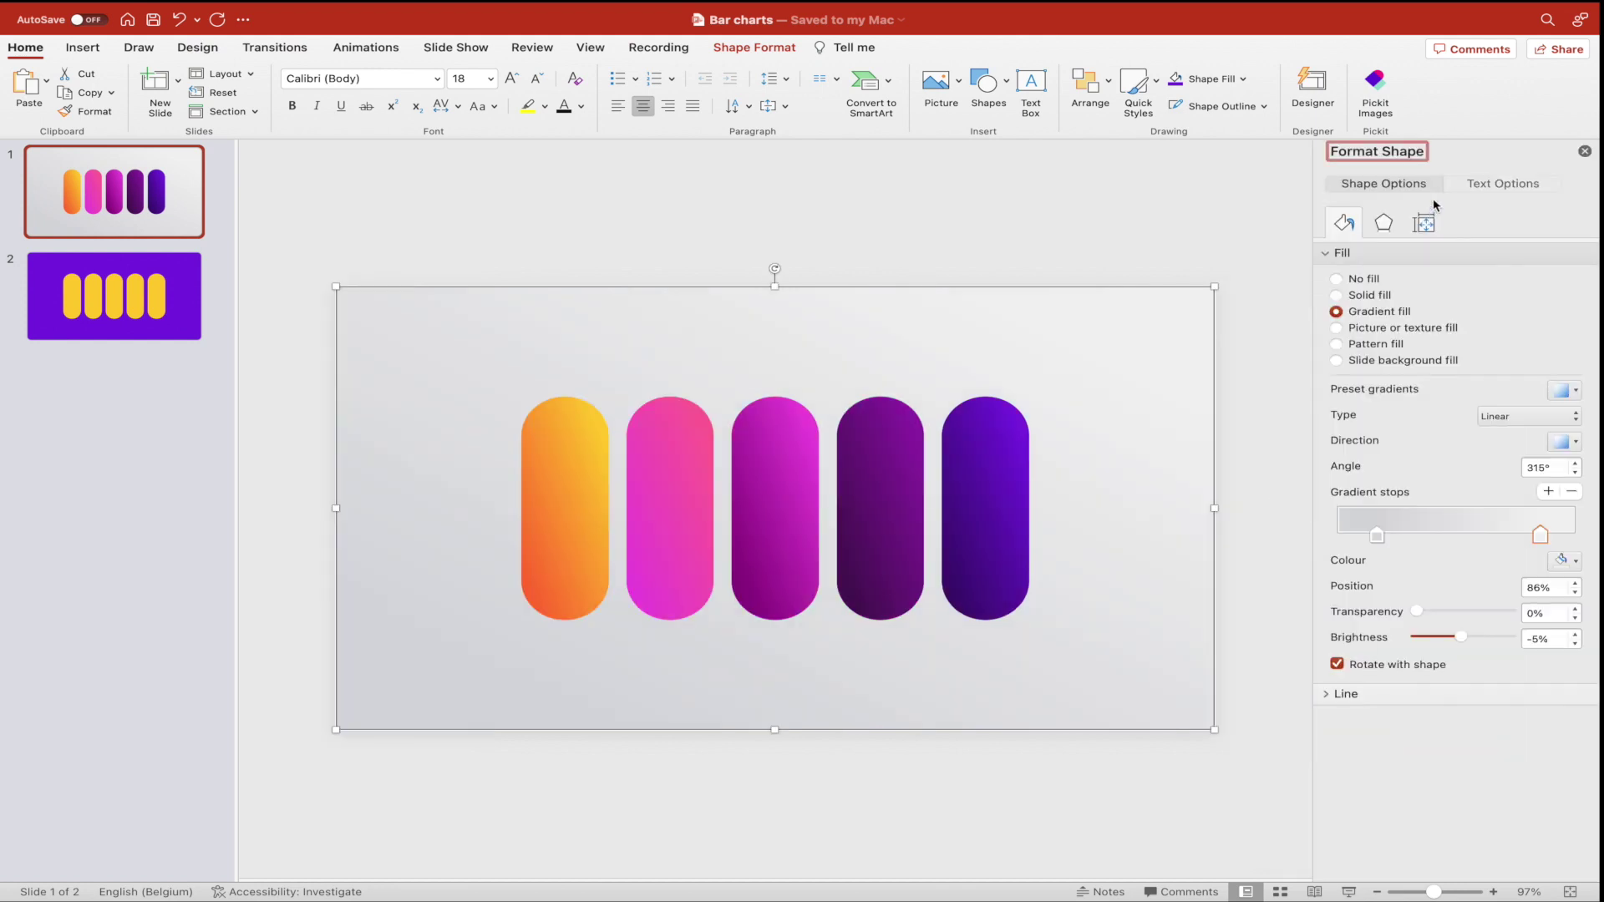
click(1383, 223)
click(1349, 259)
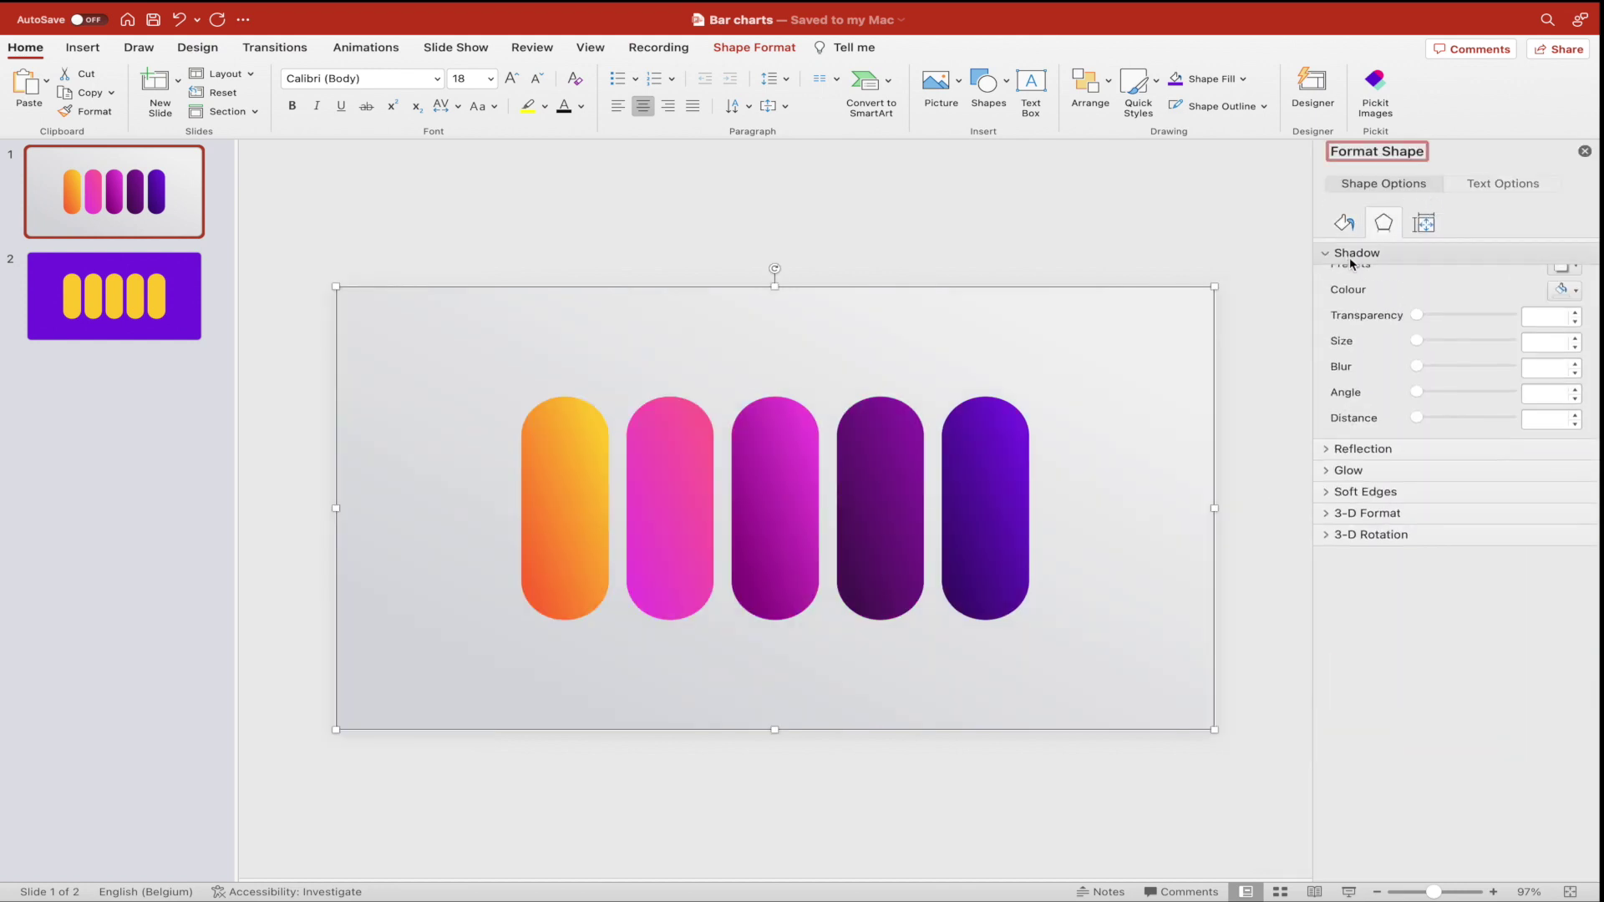
click(1542, 290)
click(1425, 422)
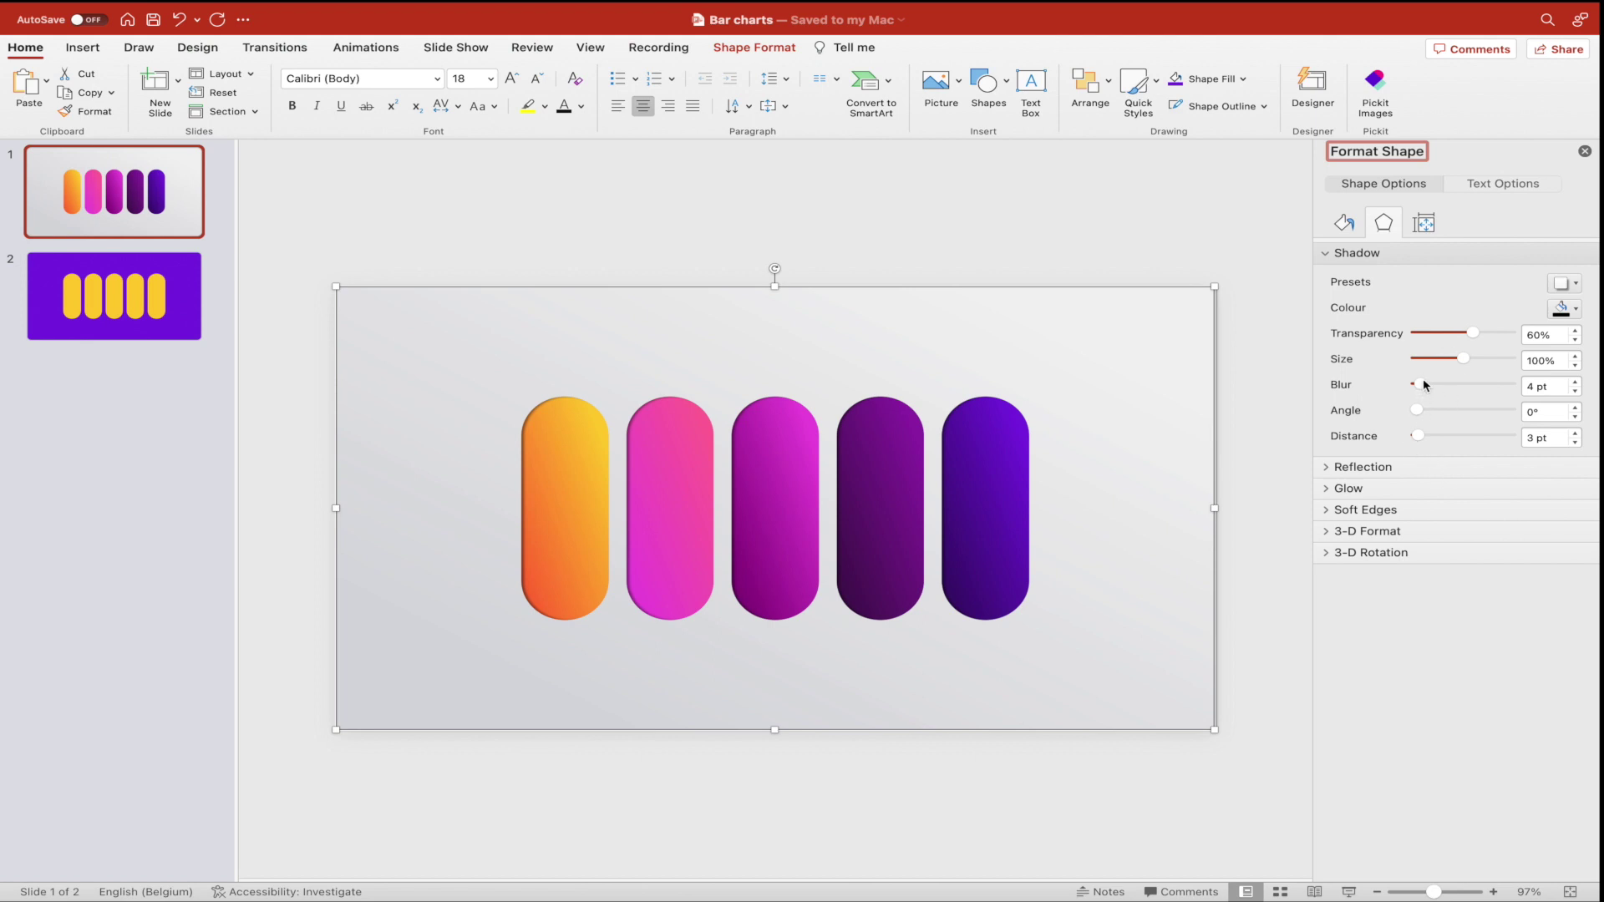
drag(1425, 386, 1428, 387)
drag(1461, 336, 1477, 335)
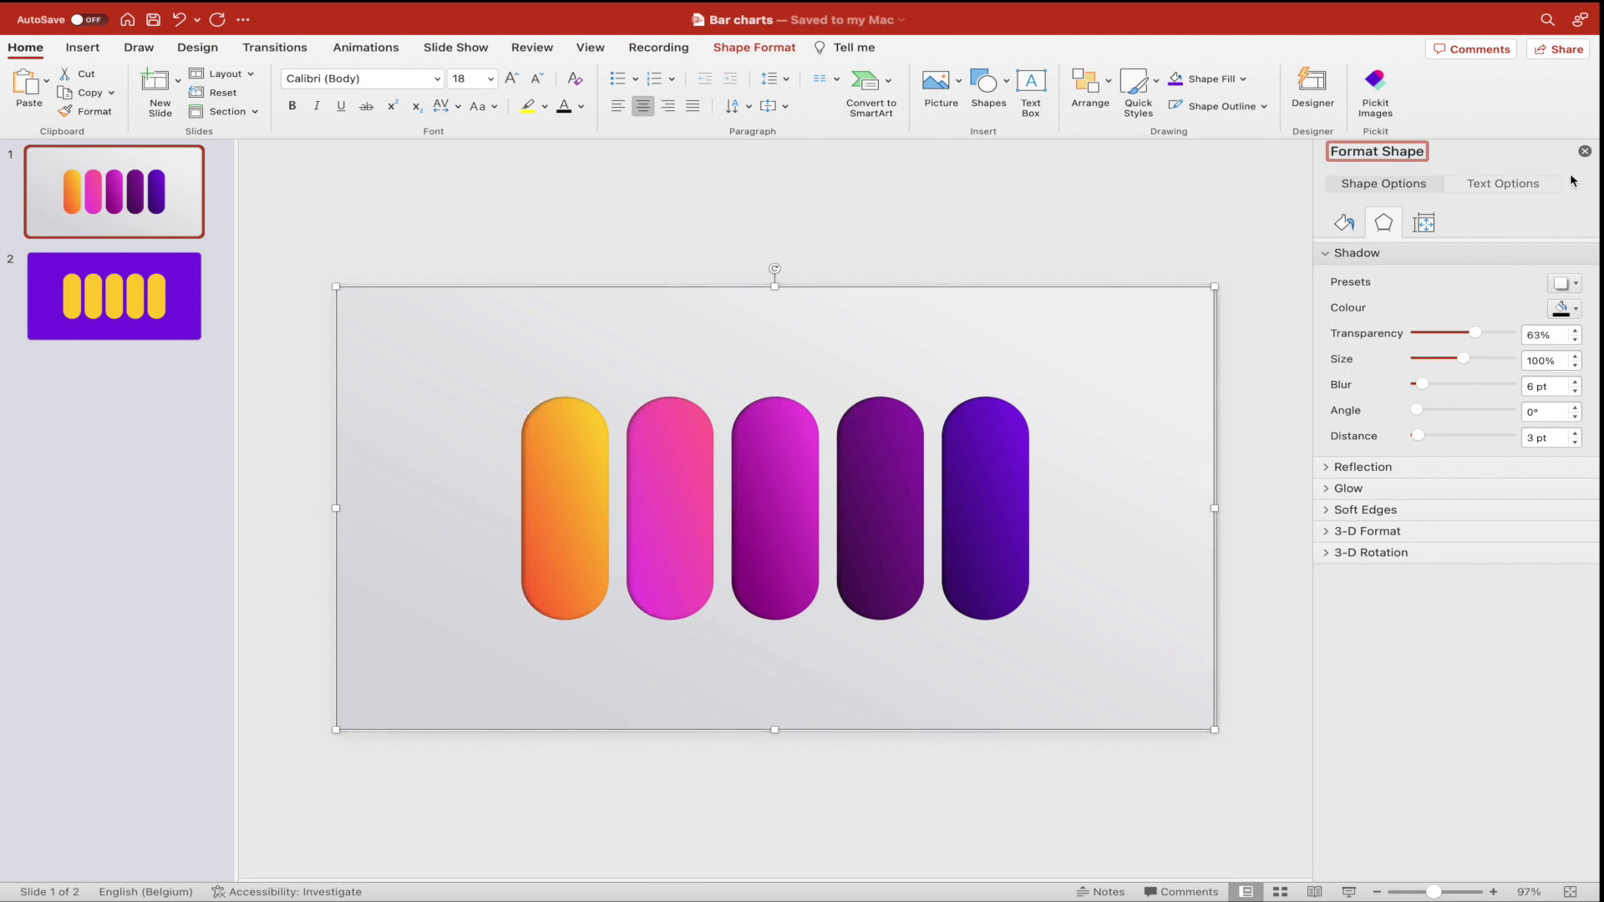
Duplicate the slide and lower all five bars on the copy so only their tops show.
click(1585, 153)
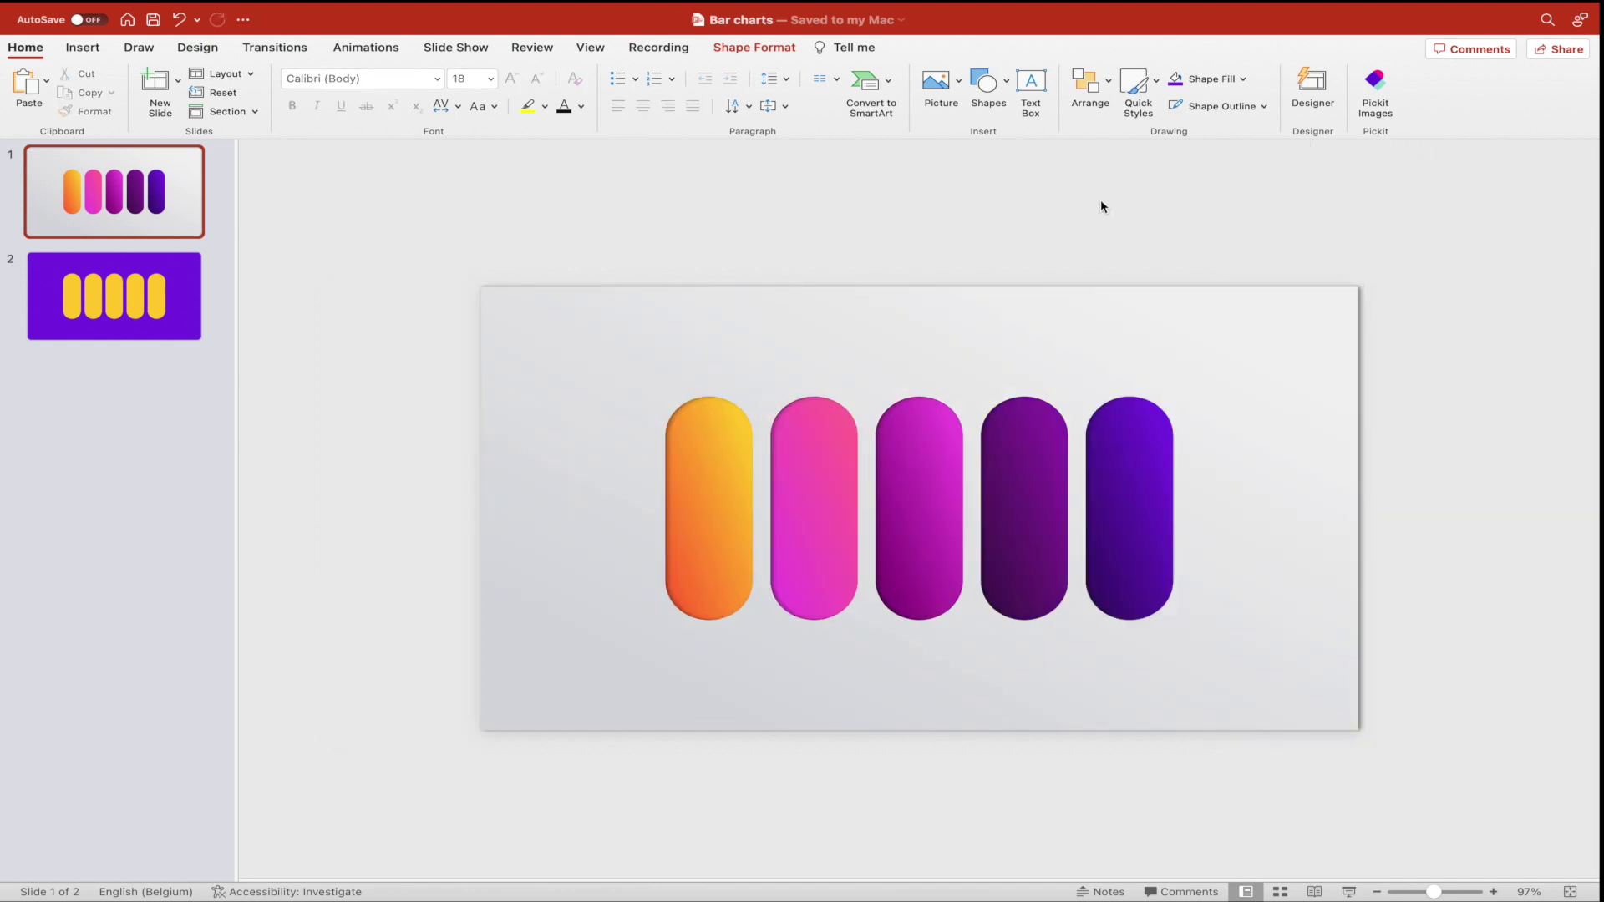
click(1100, 199)
key(super+d)
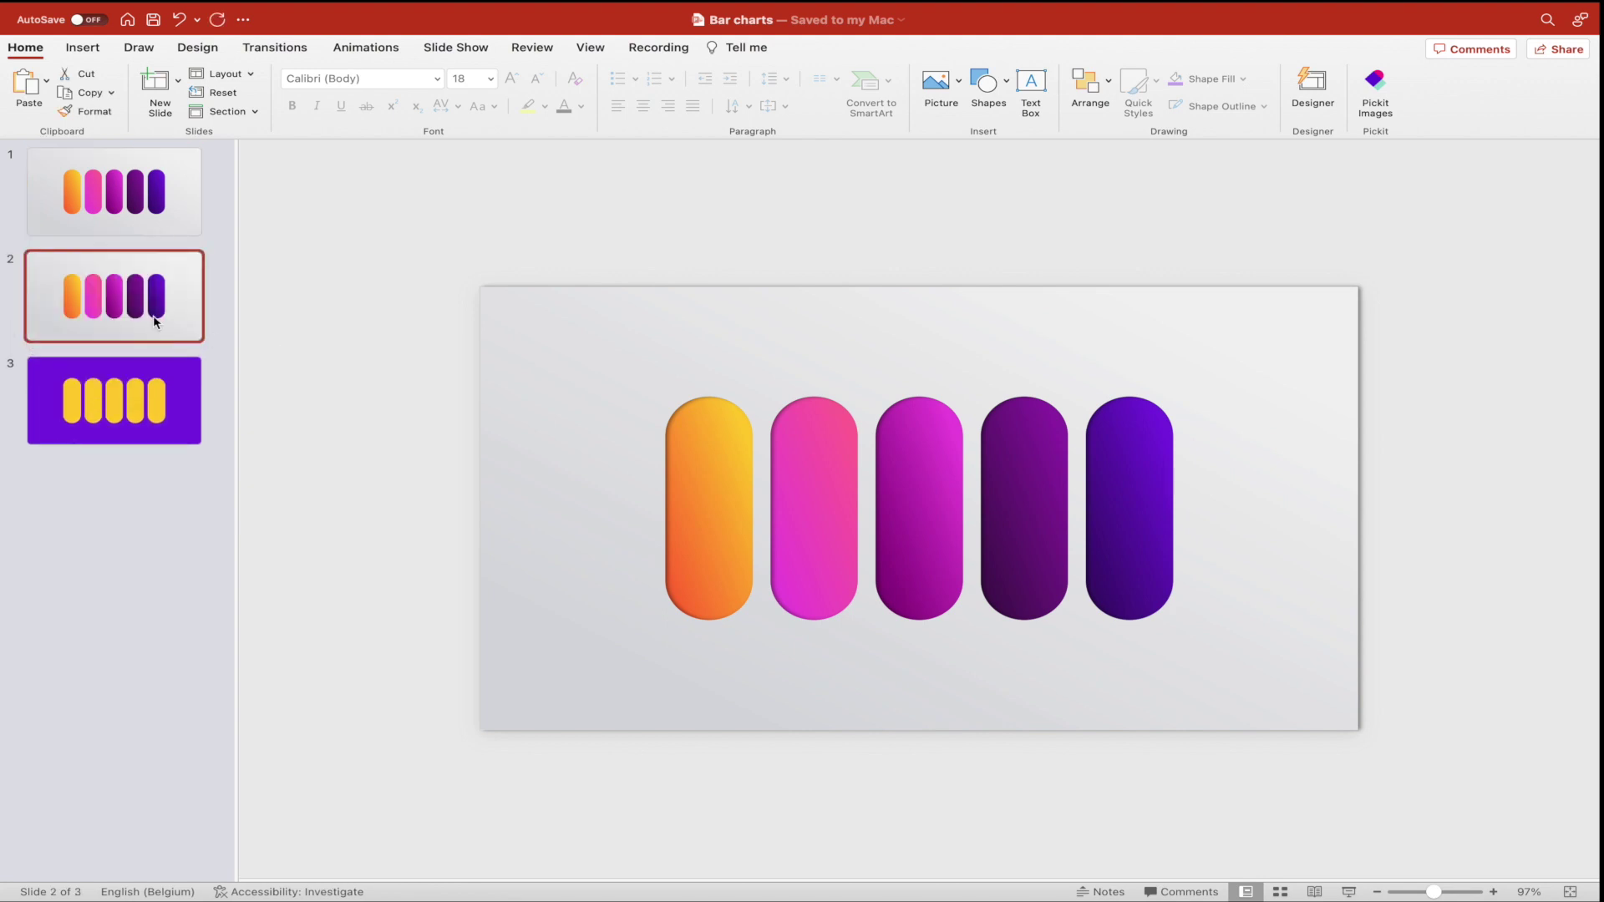
click(697, 495)
shift+click(807, 472)
shift+click(902, 472)
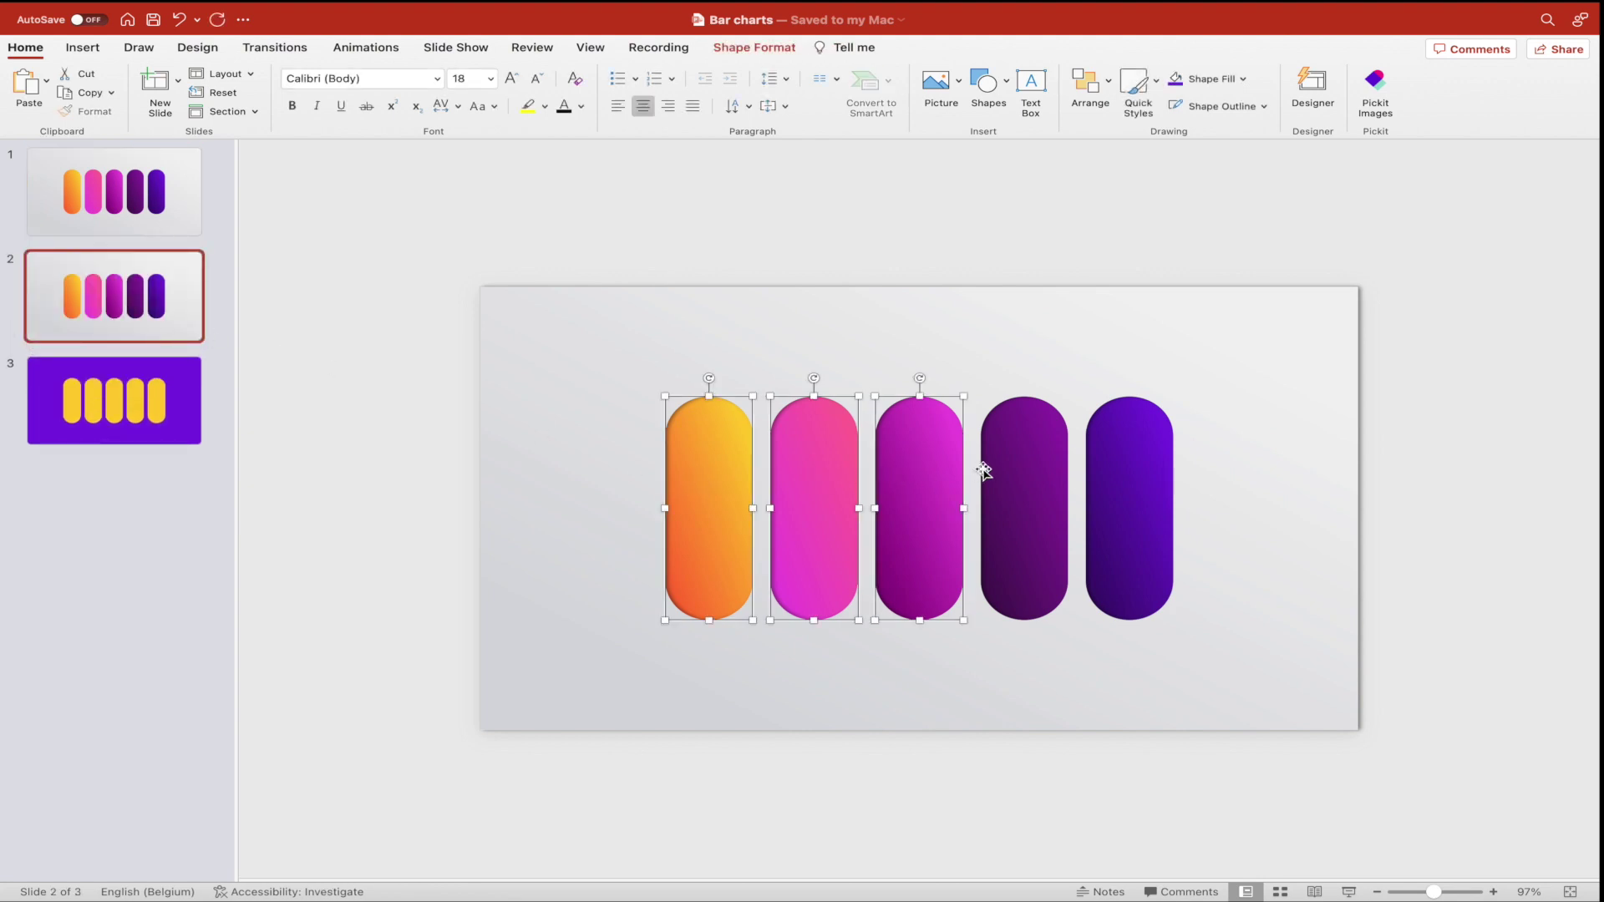
shift+click(1033, 472)
shift+click(1122, 470)
drag(1061, 454, 1054, 600)
click(1242, 609)
Move the lowered-bar slide to first position and open slide 2.
scroll(1242, 609, up, 5)
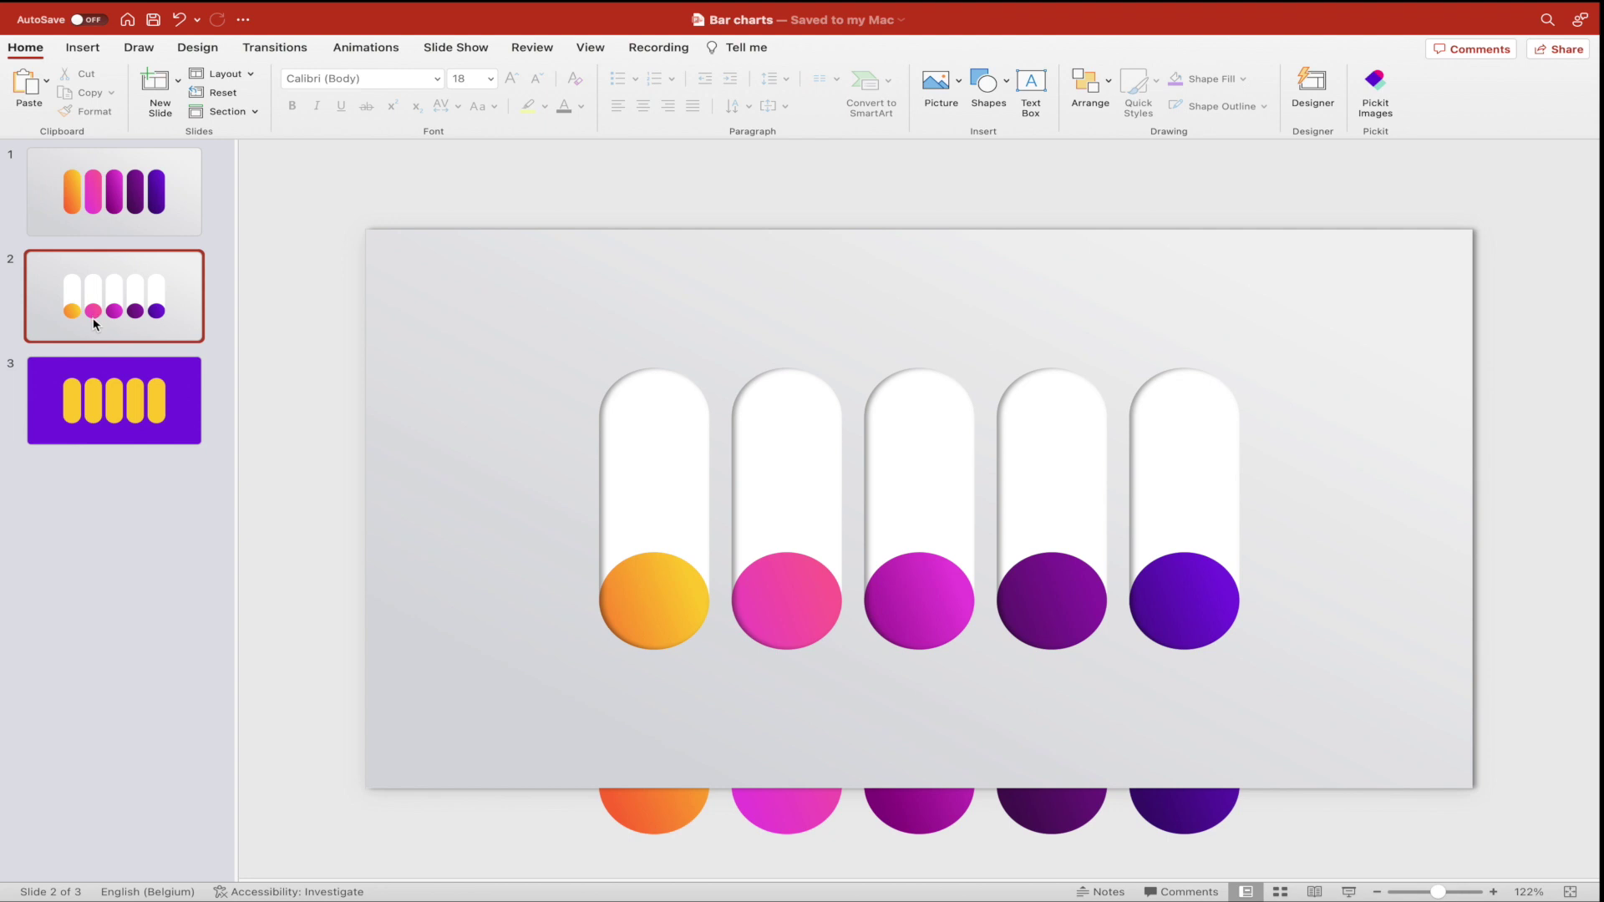
drag(94, 323, 103, 229)
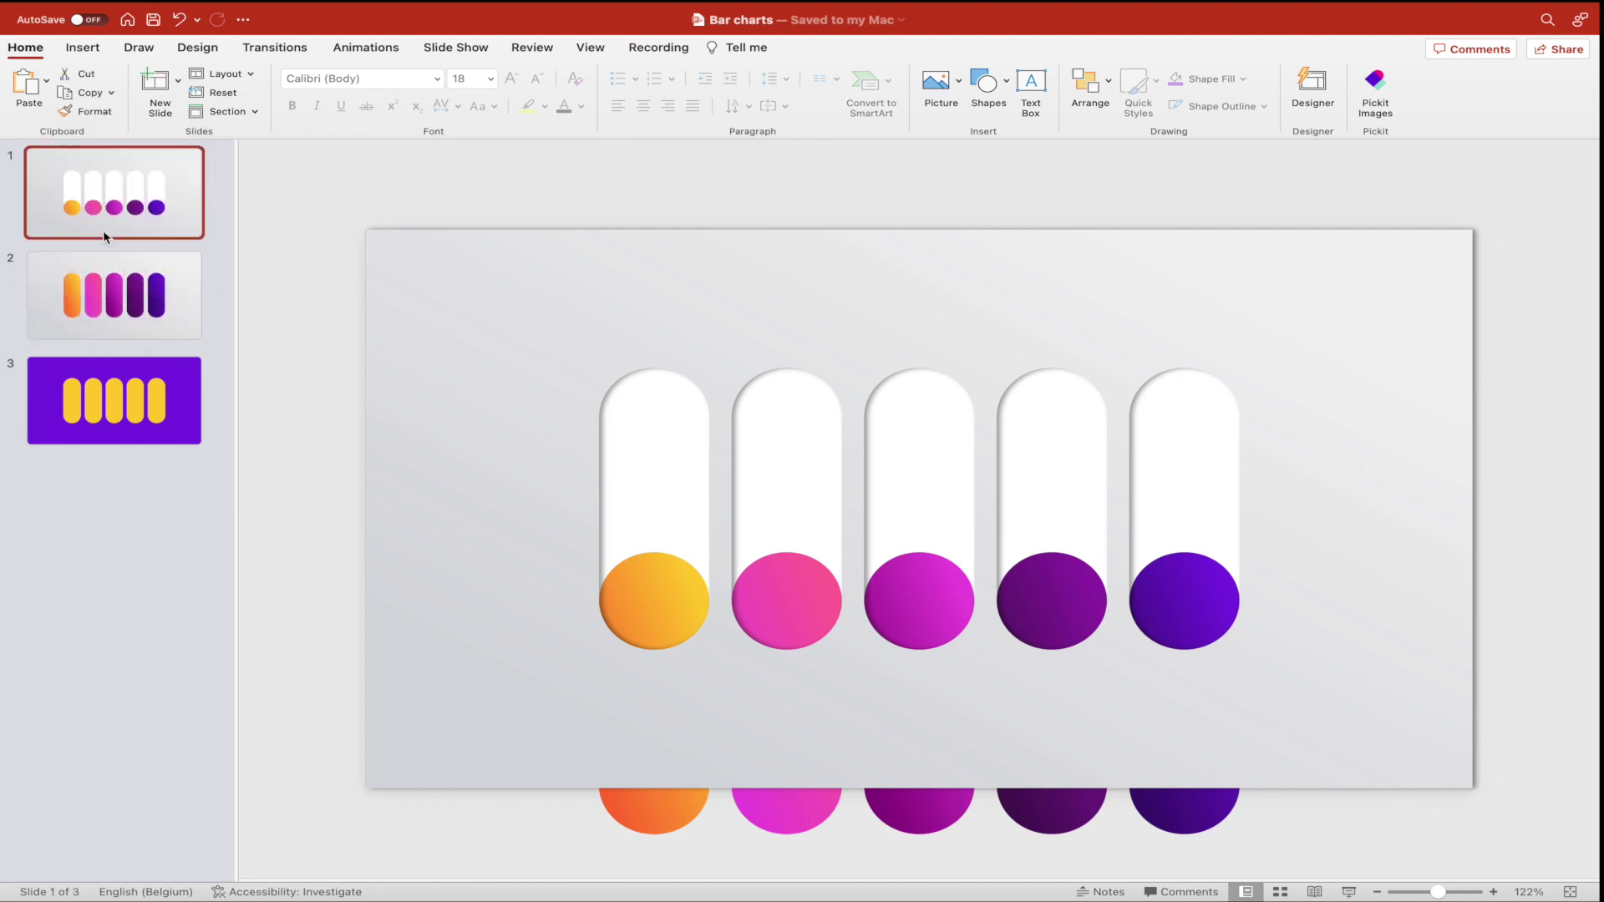
click(121, 307)
Lower the orange, pink, magenta, dark purple and violet bars to different heights in their slots.
drag(660, 459, 662, 515)
drag(766, 458, 775, 568)
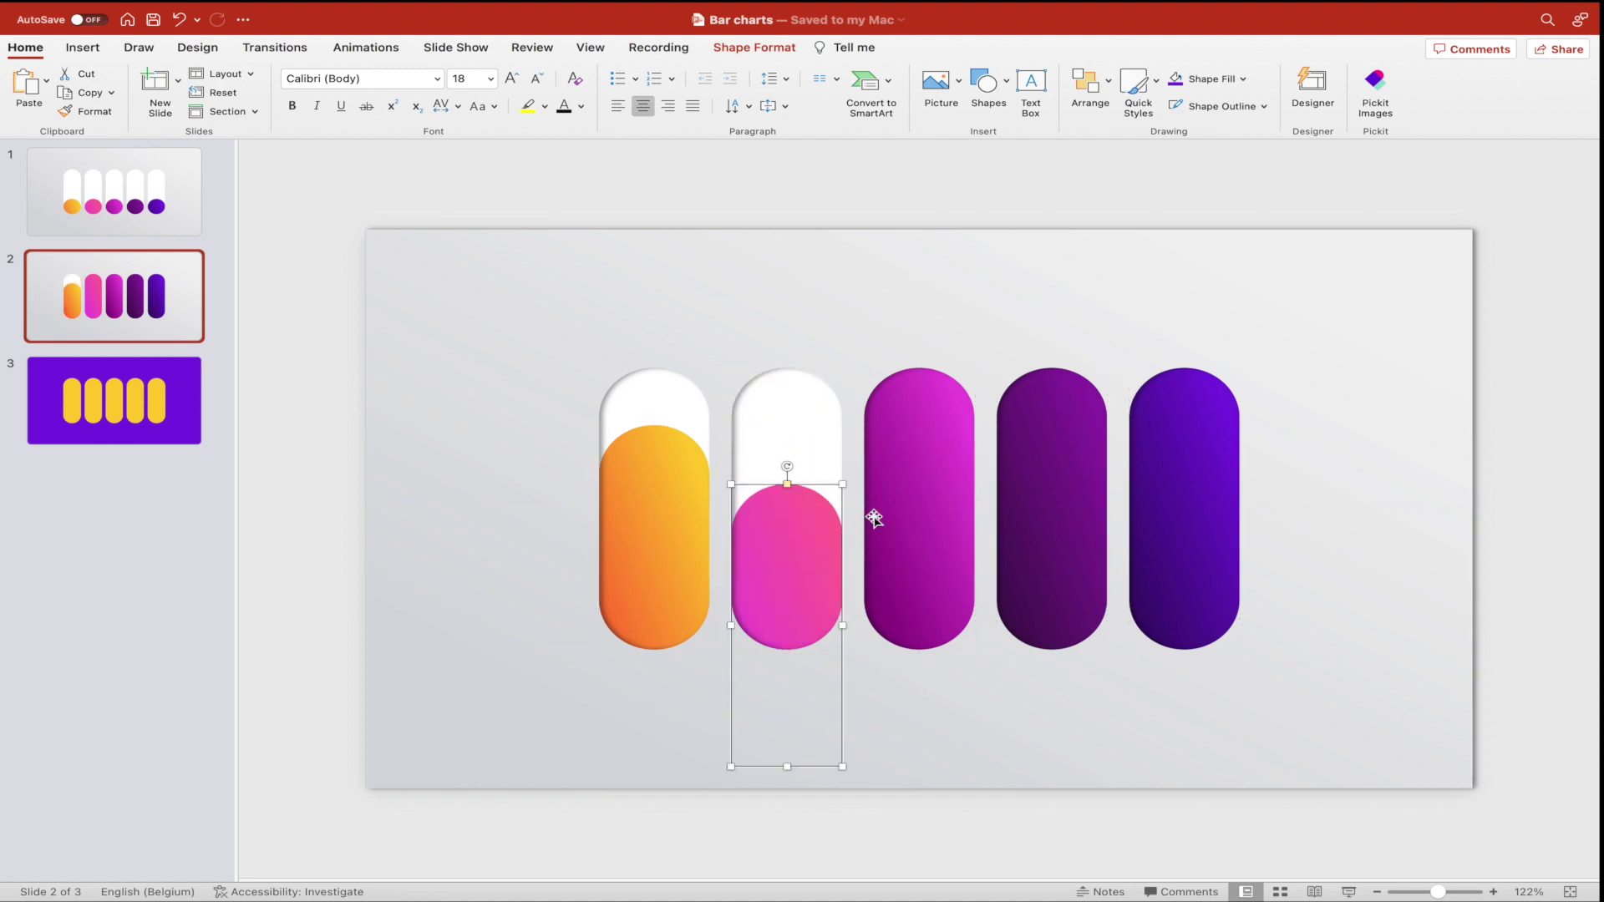
drag(938, 461, 942, 501)
drag(1070, 465, 1068, 584)
drag(1180, 462, 1183, 518)
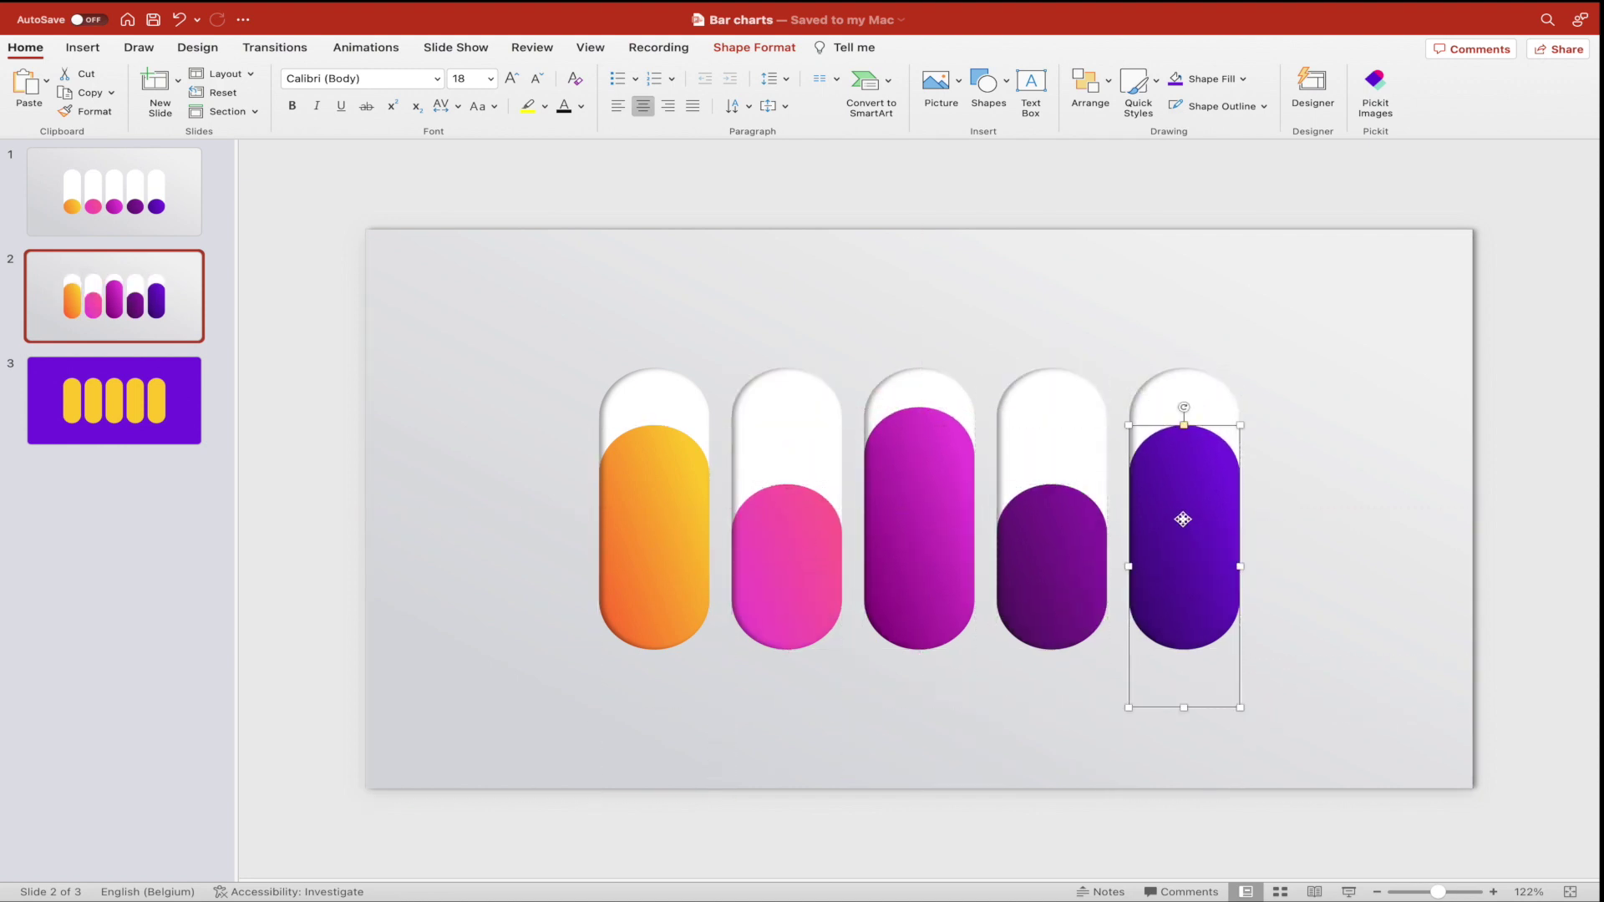
Apply the Morph transition to slide 2.
click(300, 249)
click(280, 51)
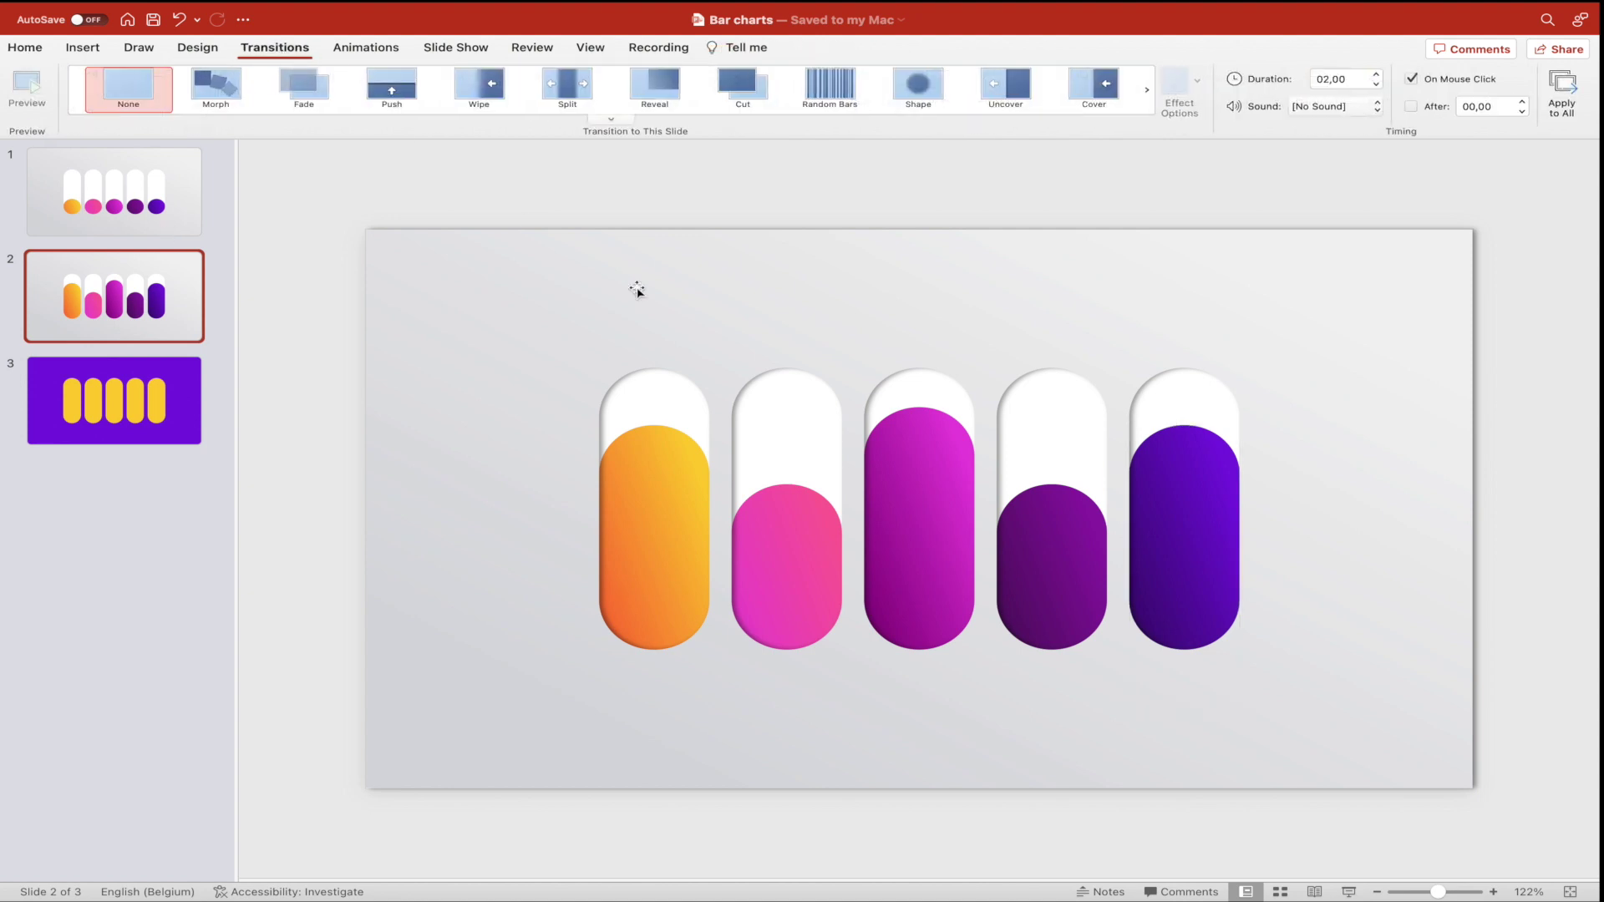
click(234, 92)
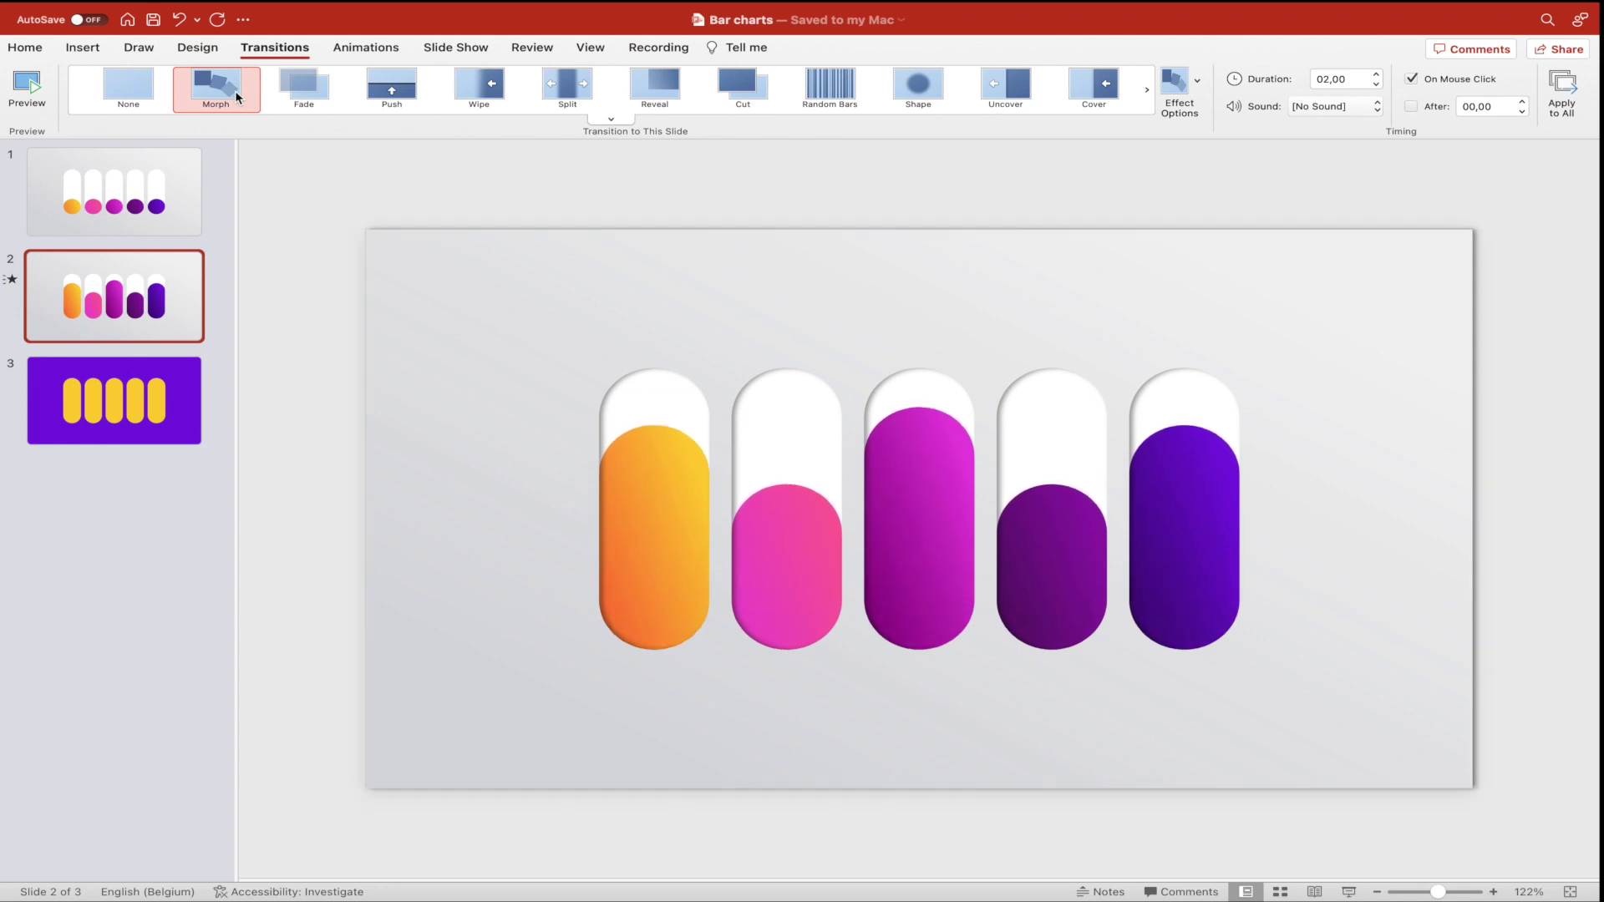
Give the slide background a light-grey-to-white gradient, moving the grey stop toward the middle.
click(113, 227)
right_click(664, 428)
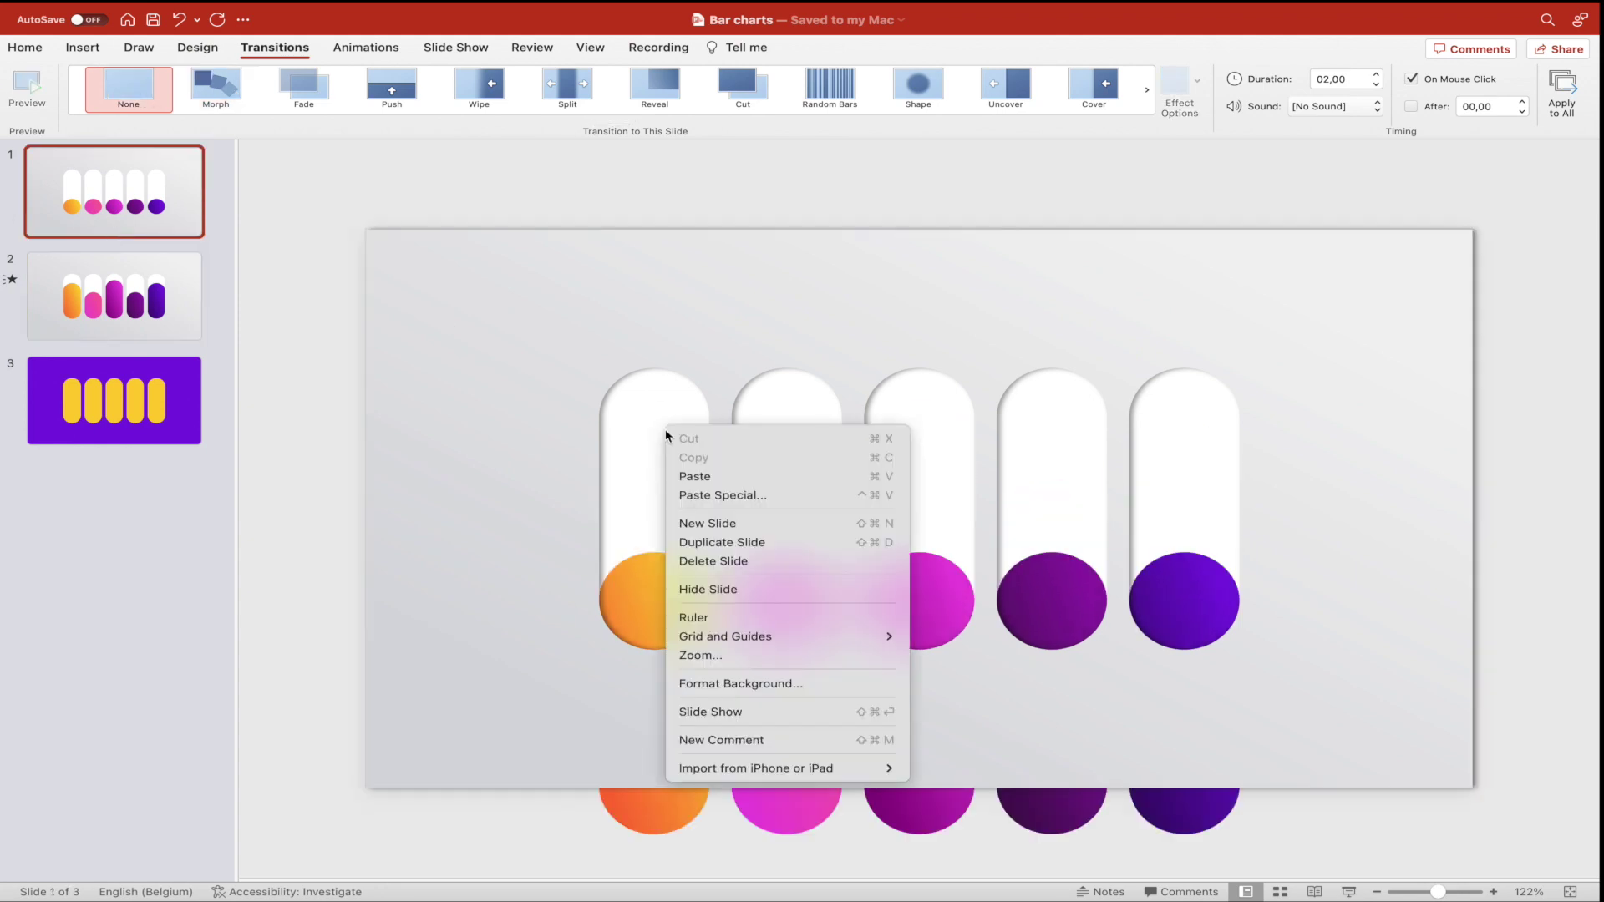
click(810, 684)
key(Down)
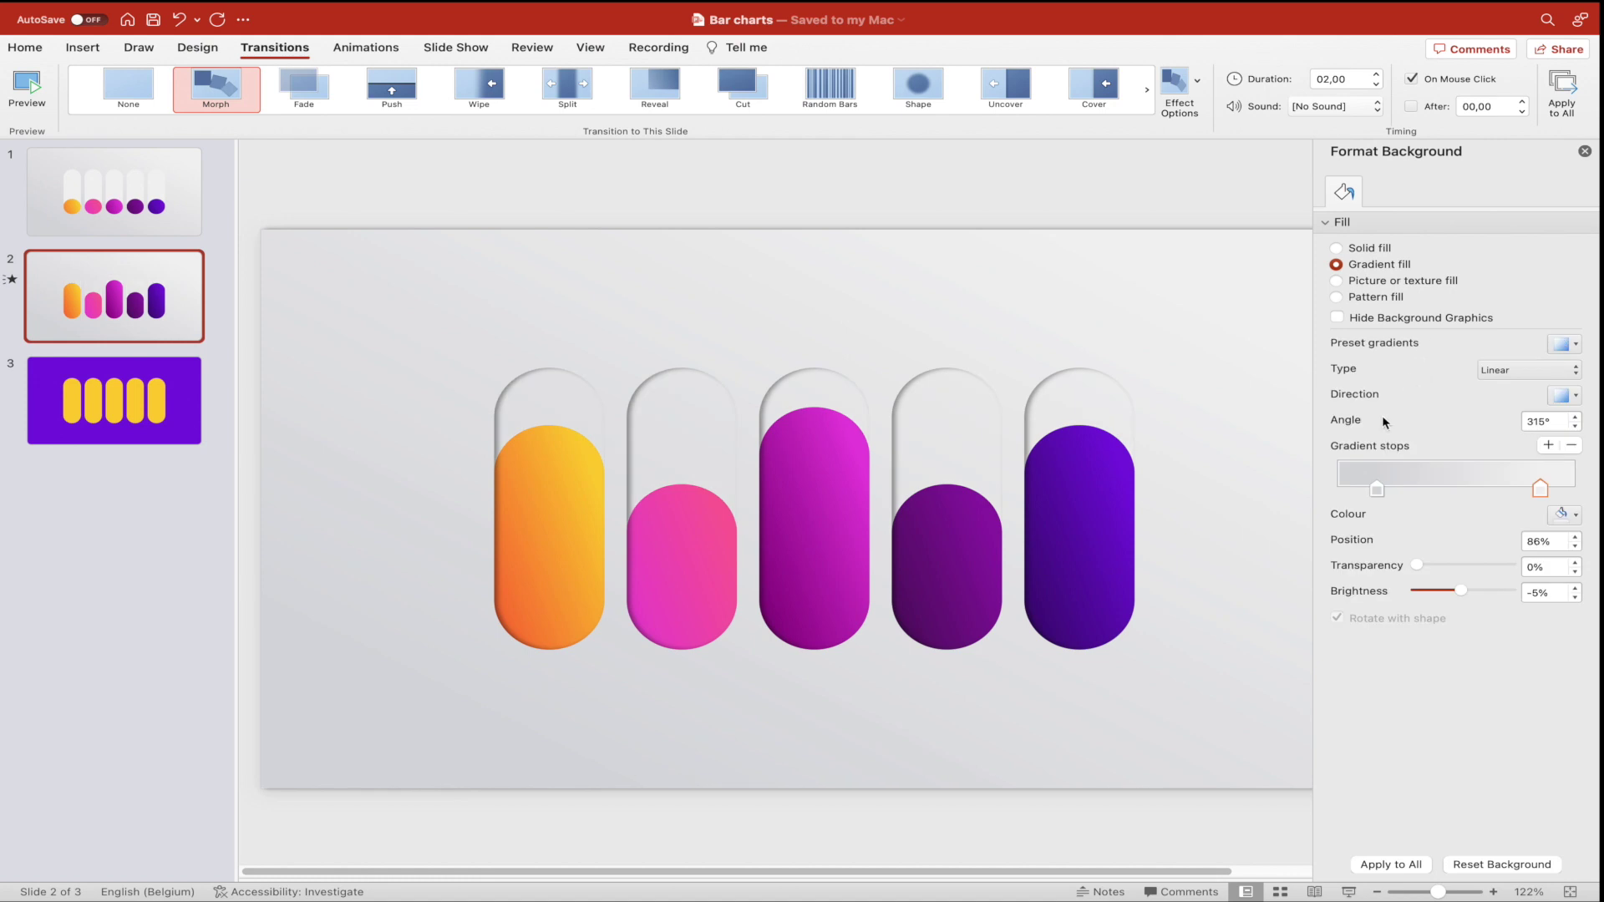
click(1376, 489)
click(1575, 515)
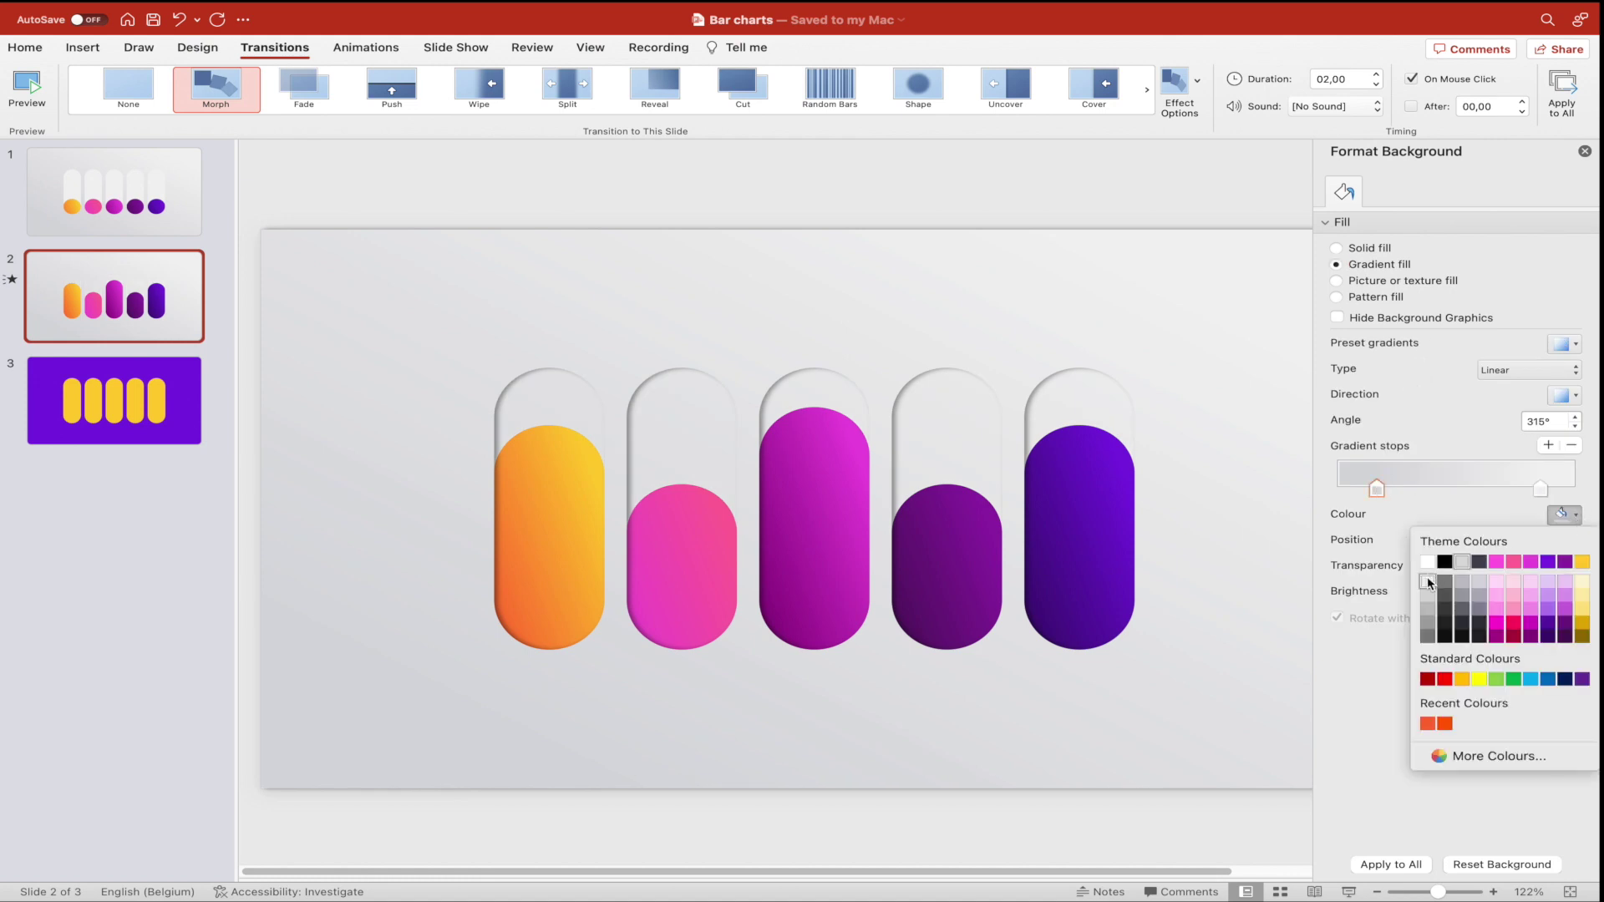
click(1427, 583)
click(1559, 512)
click(1430, 560)
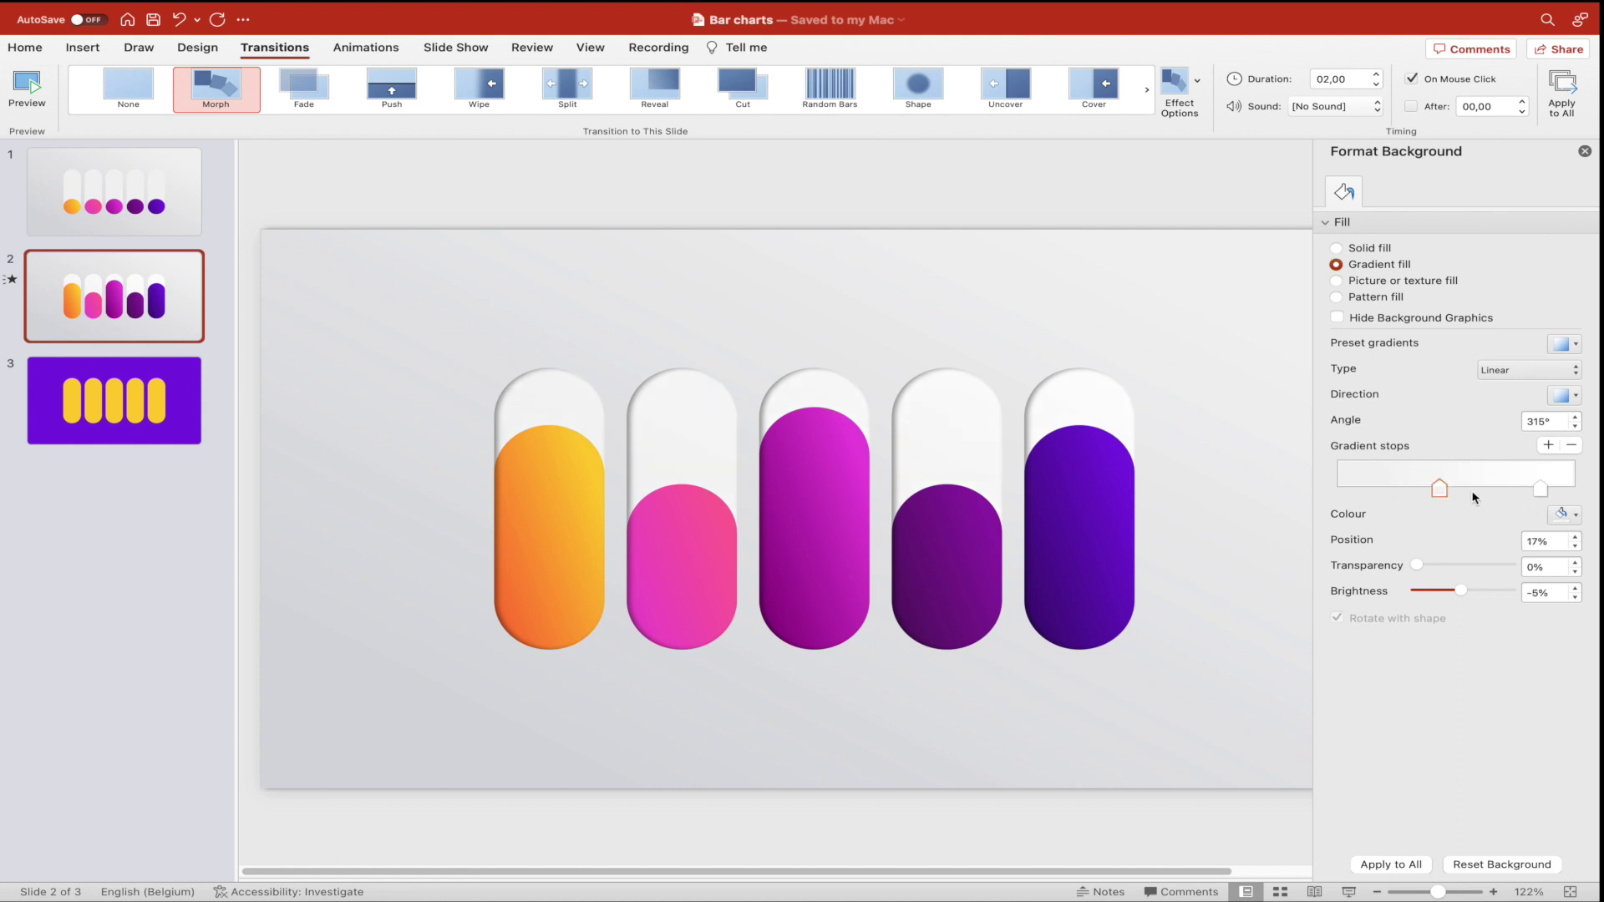
mouse_move(1474, 497)
mouse_down()
mouse_move(1501, 493)
mouse_move(1472, 493)
mouse_up()
Apply the gradient background to slide 1 as well, and lower slide 2's fourth bar slightly.
click(131, 223)
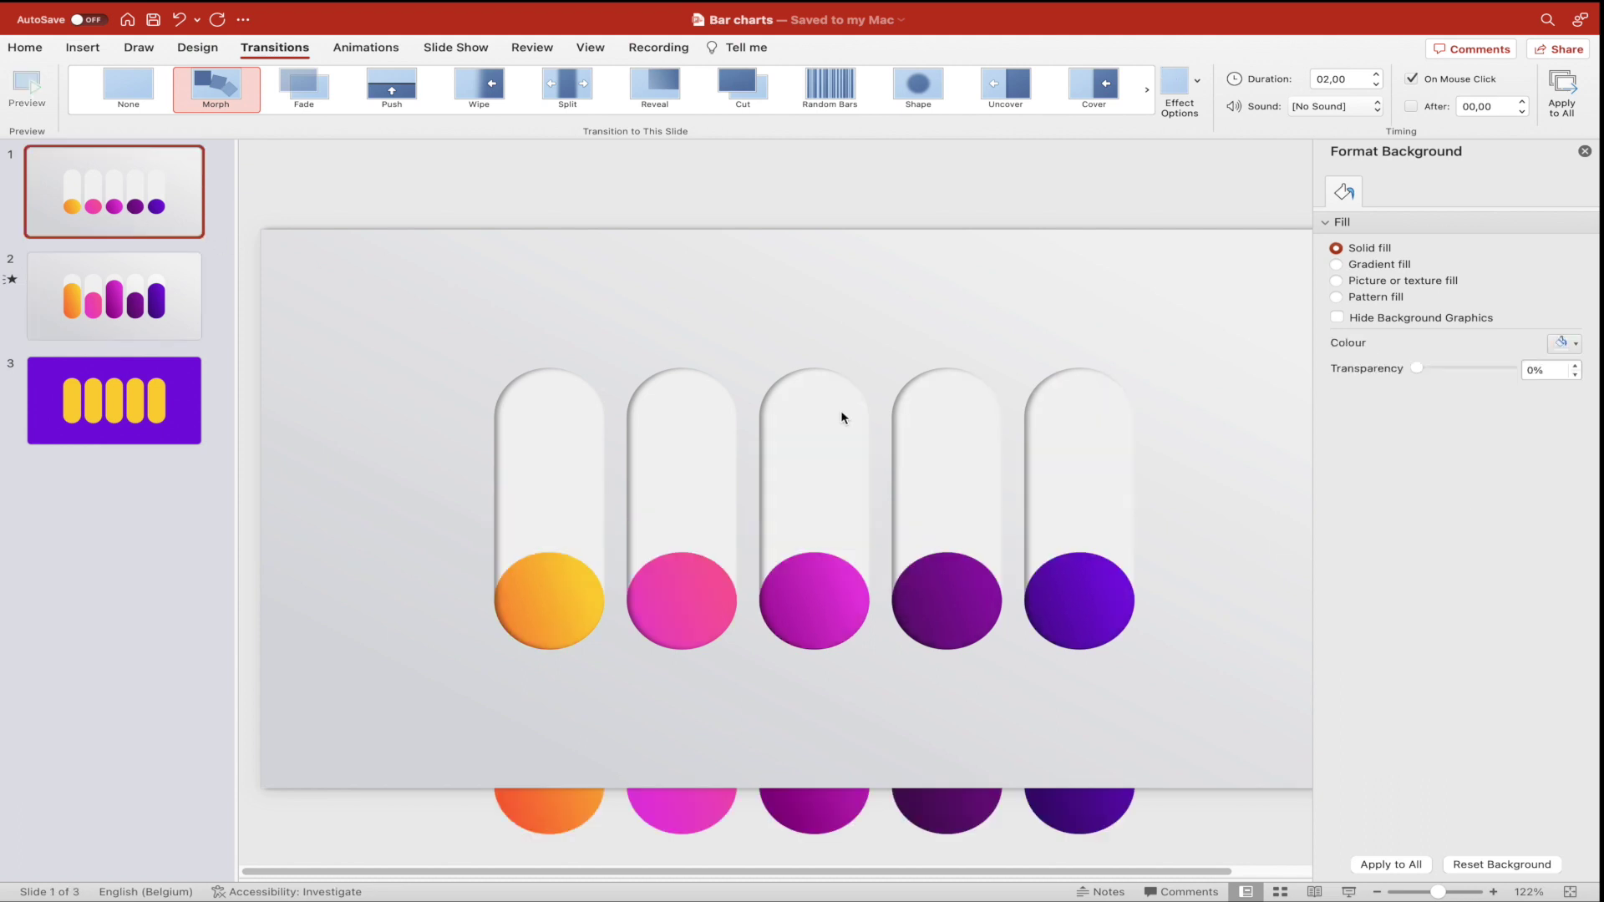
click(1337, 265)
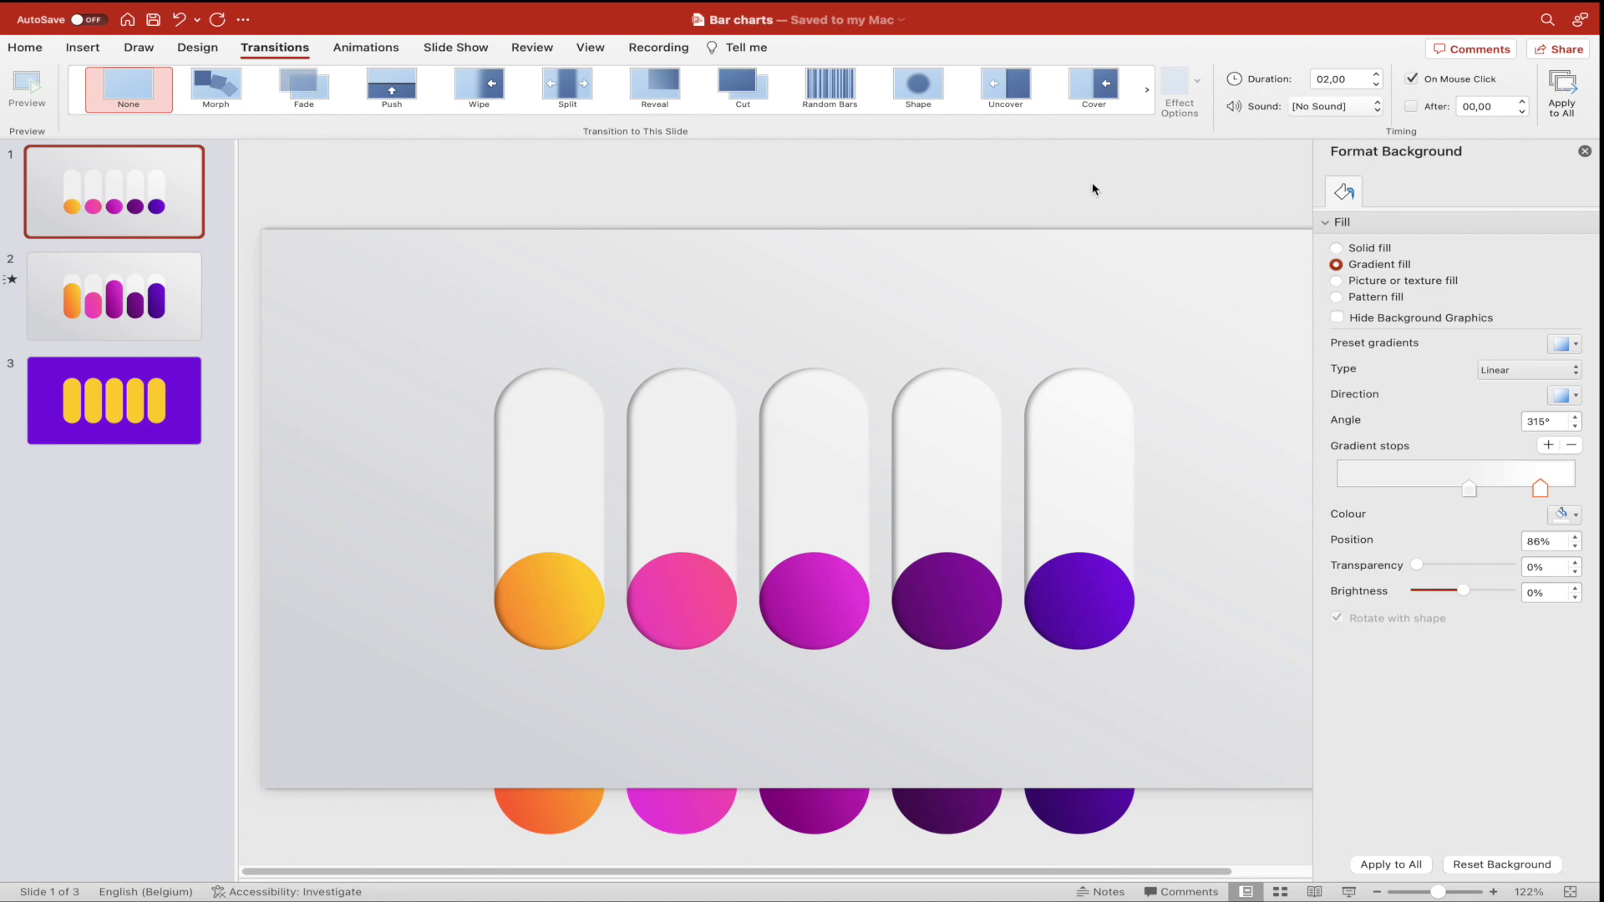
click(136, 312)
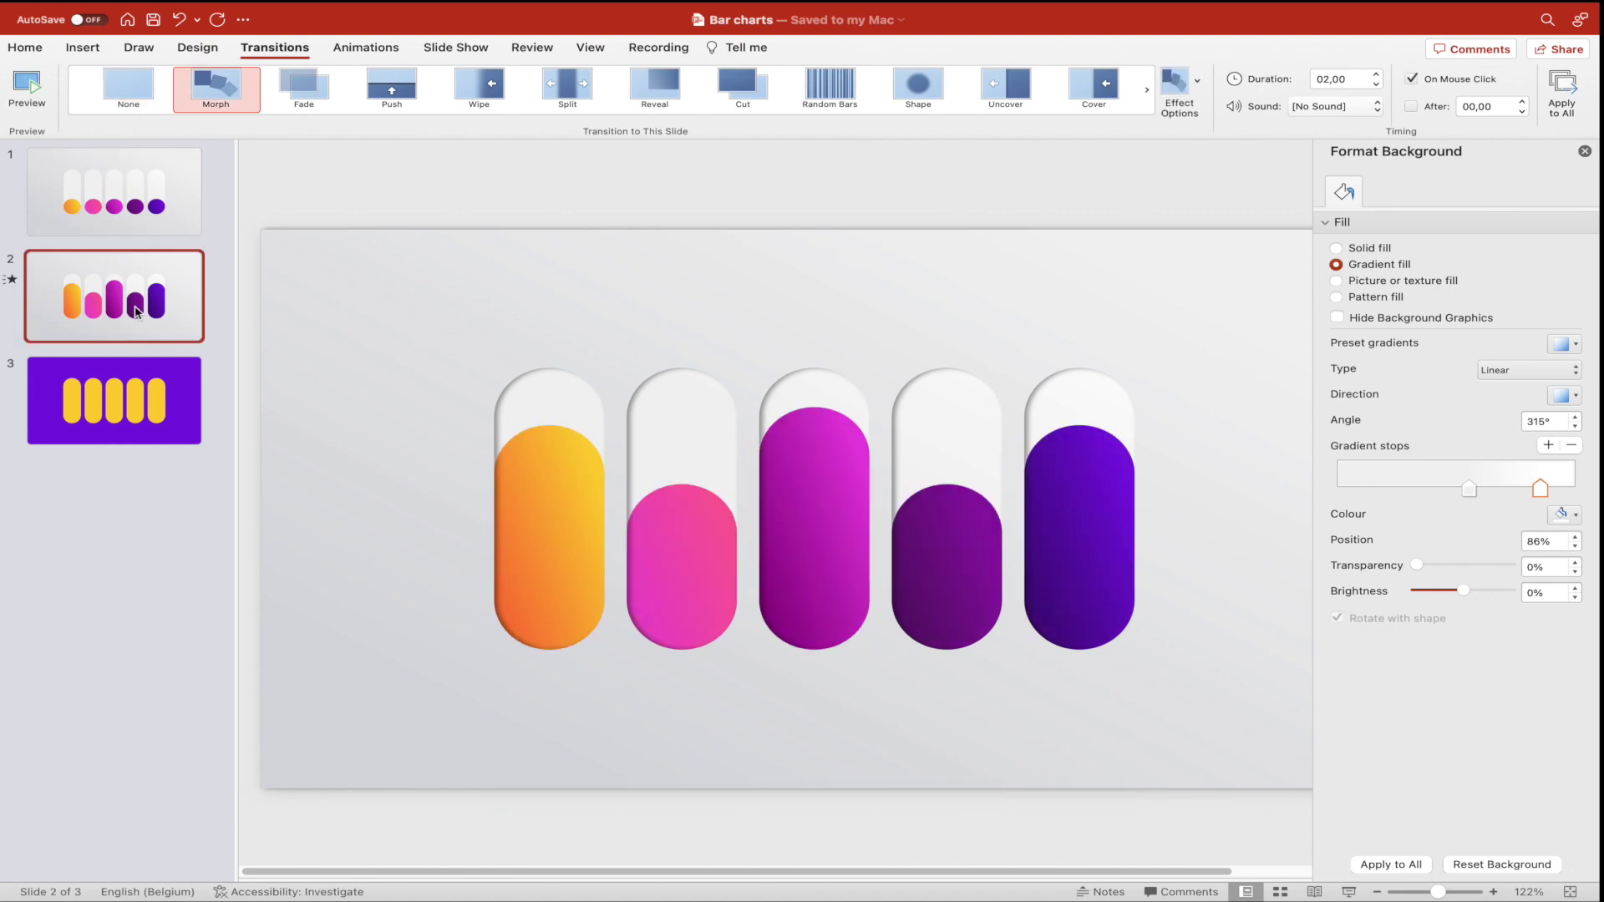
drag(921, 569, 922, 595)
click(1585, 151)
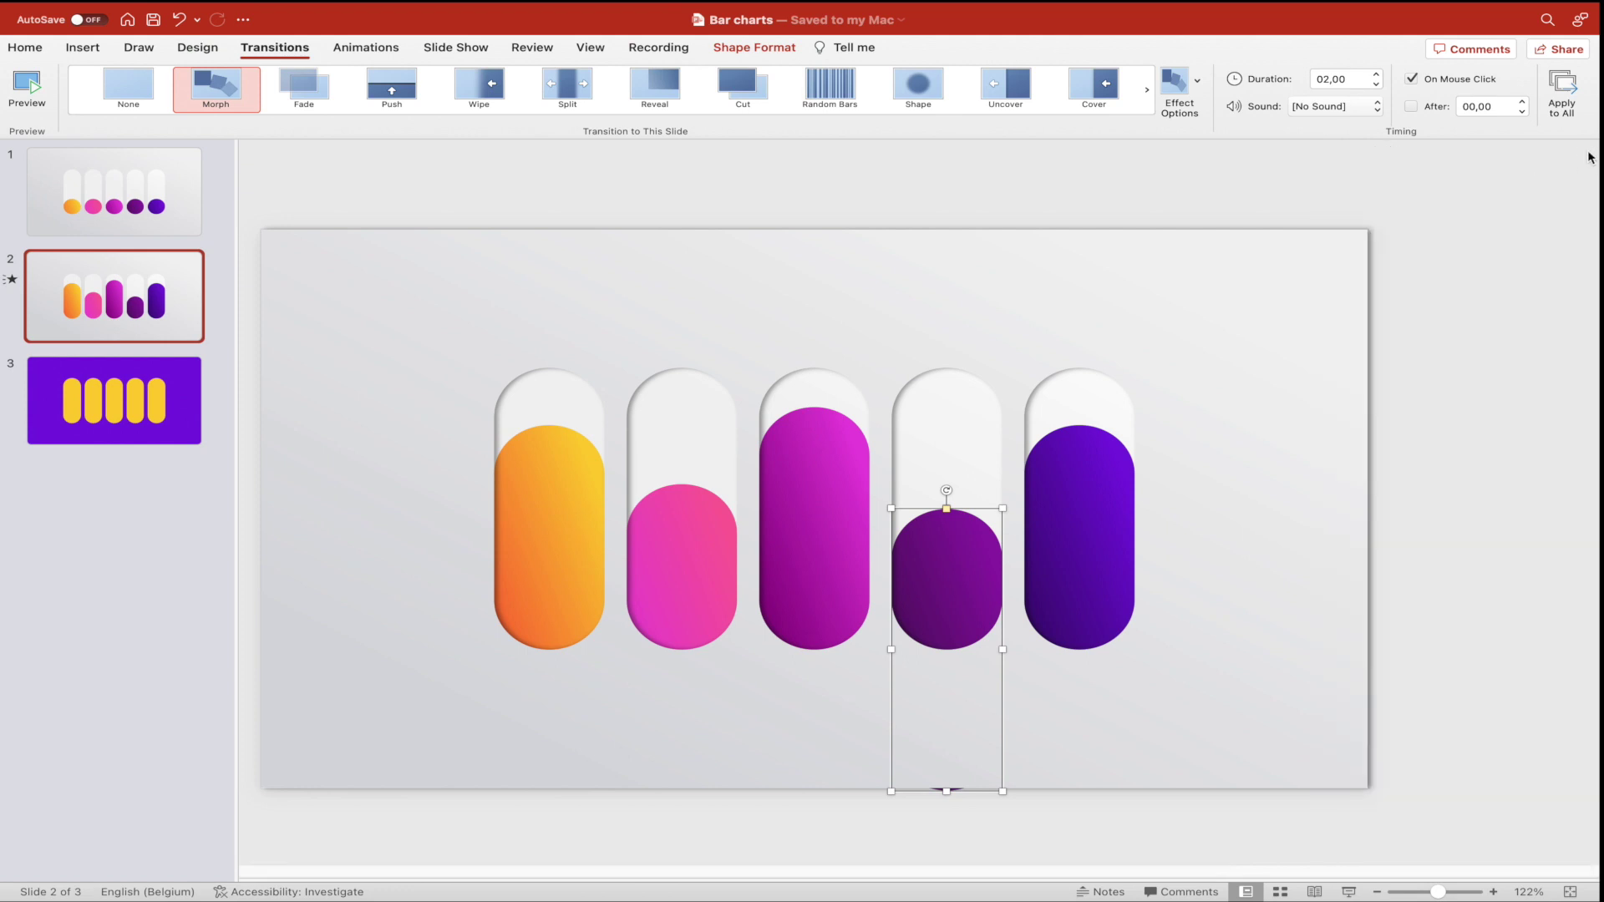
On slide 1, add a text box reading A over the first (orange) circle.
click(659, 186)
click(134, 226)
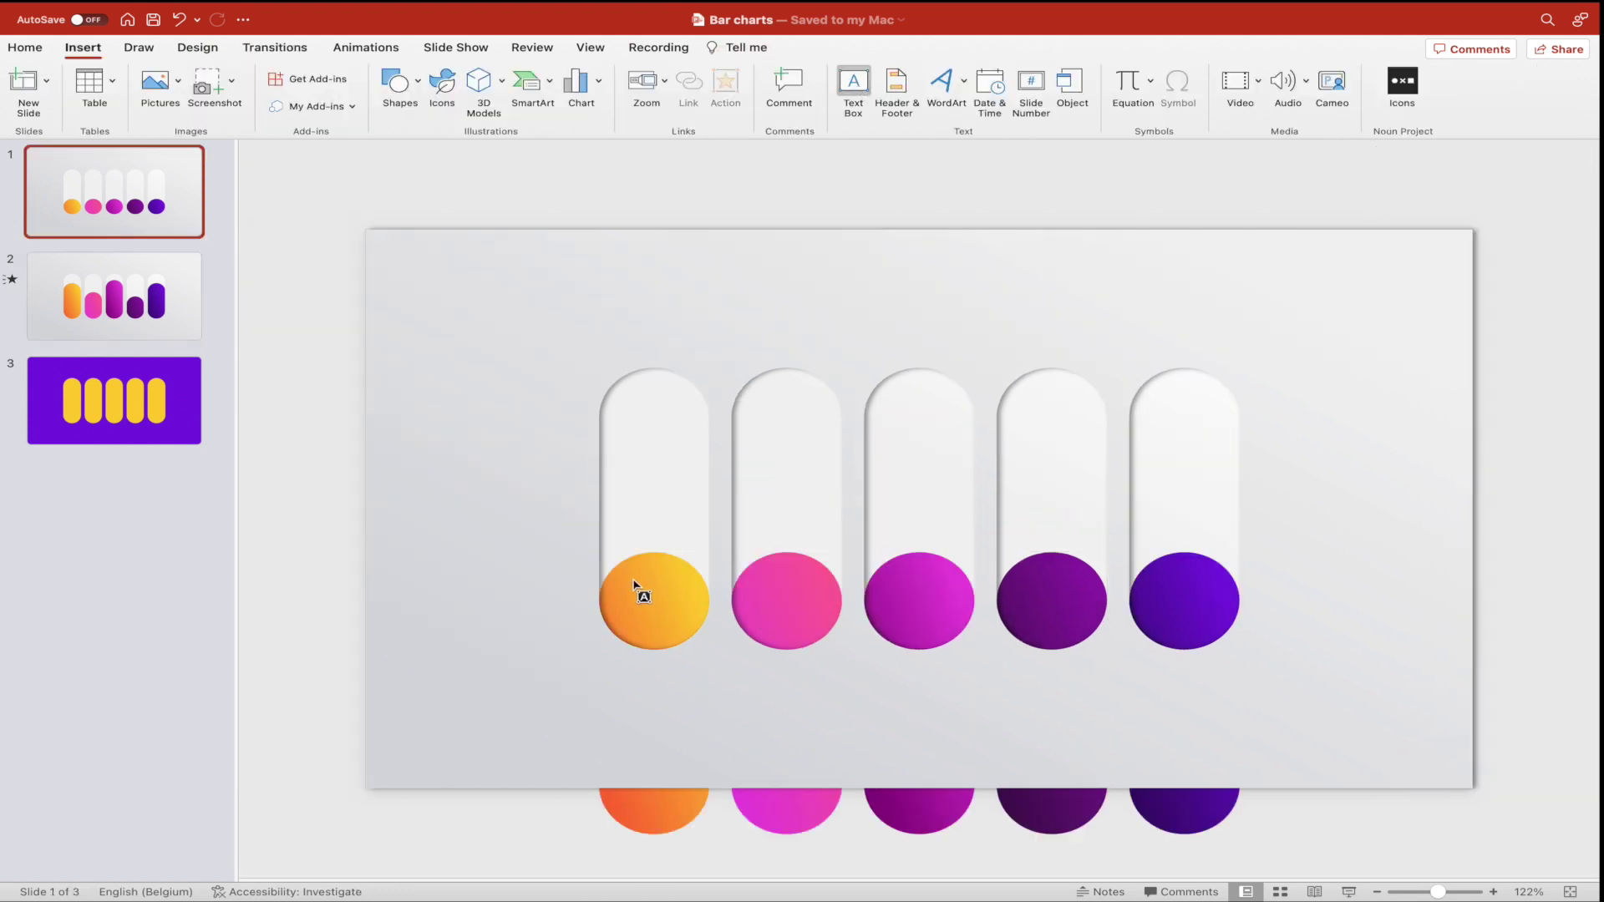
drag(625, 575, 695, 637)
text(A)
key(super+a)
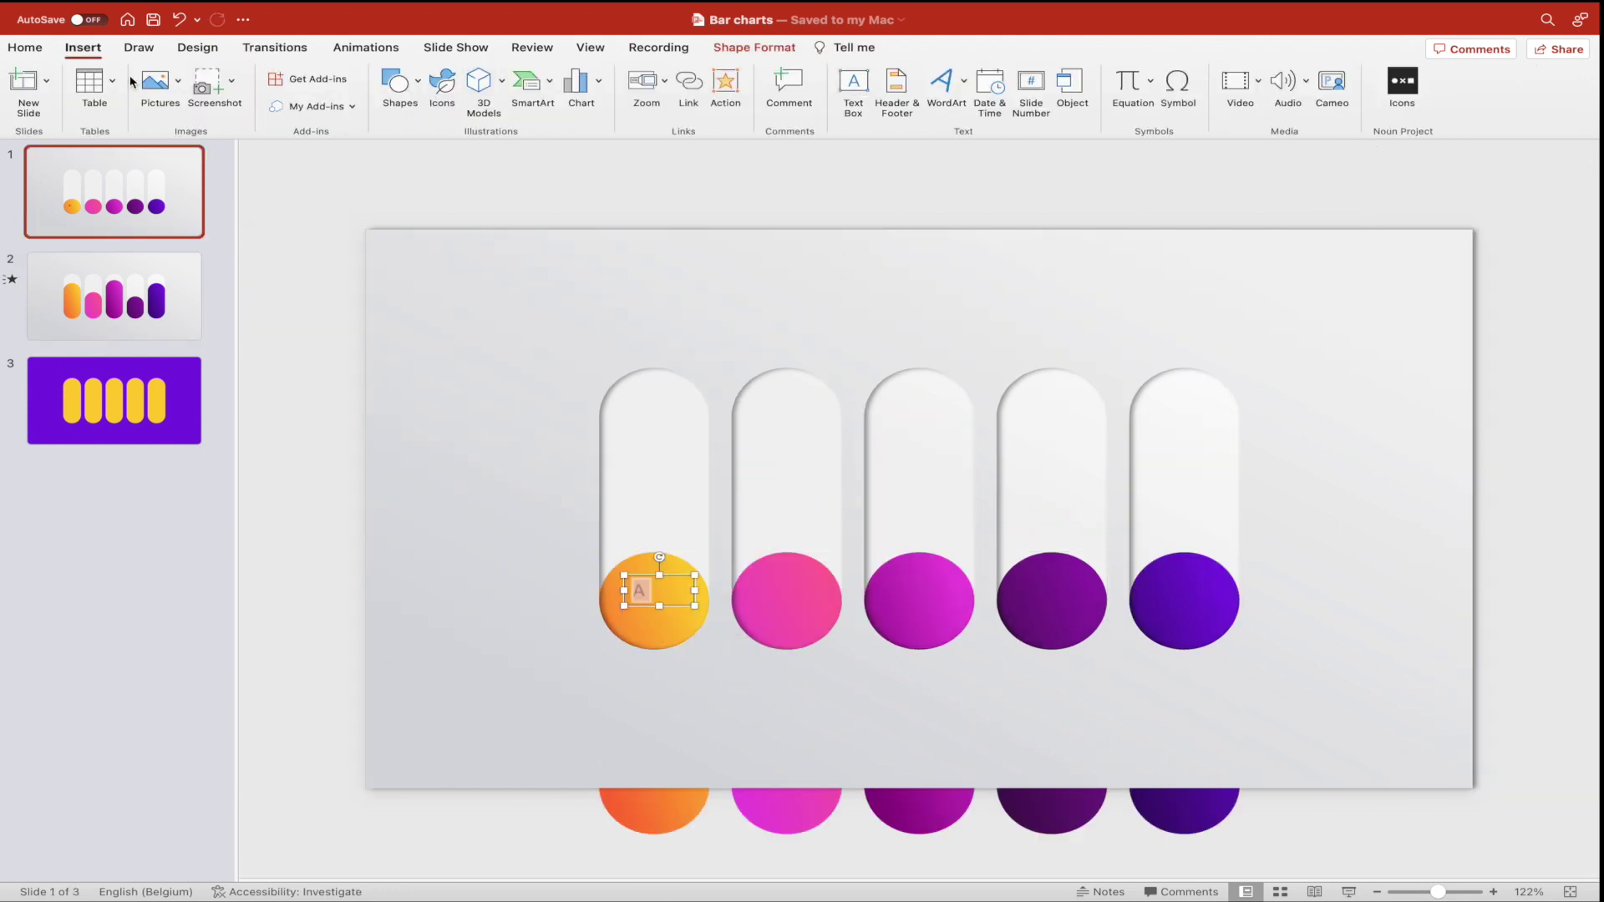
Format the A as white ChunkFive, enlarged to 48 pt and centred.
click(25, 48)
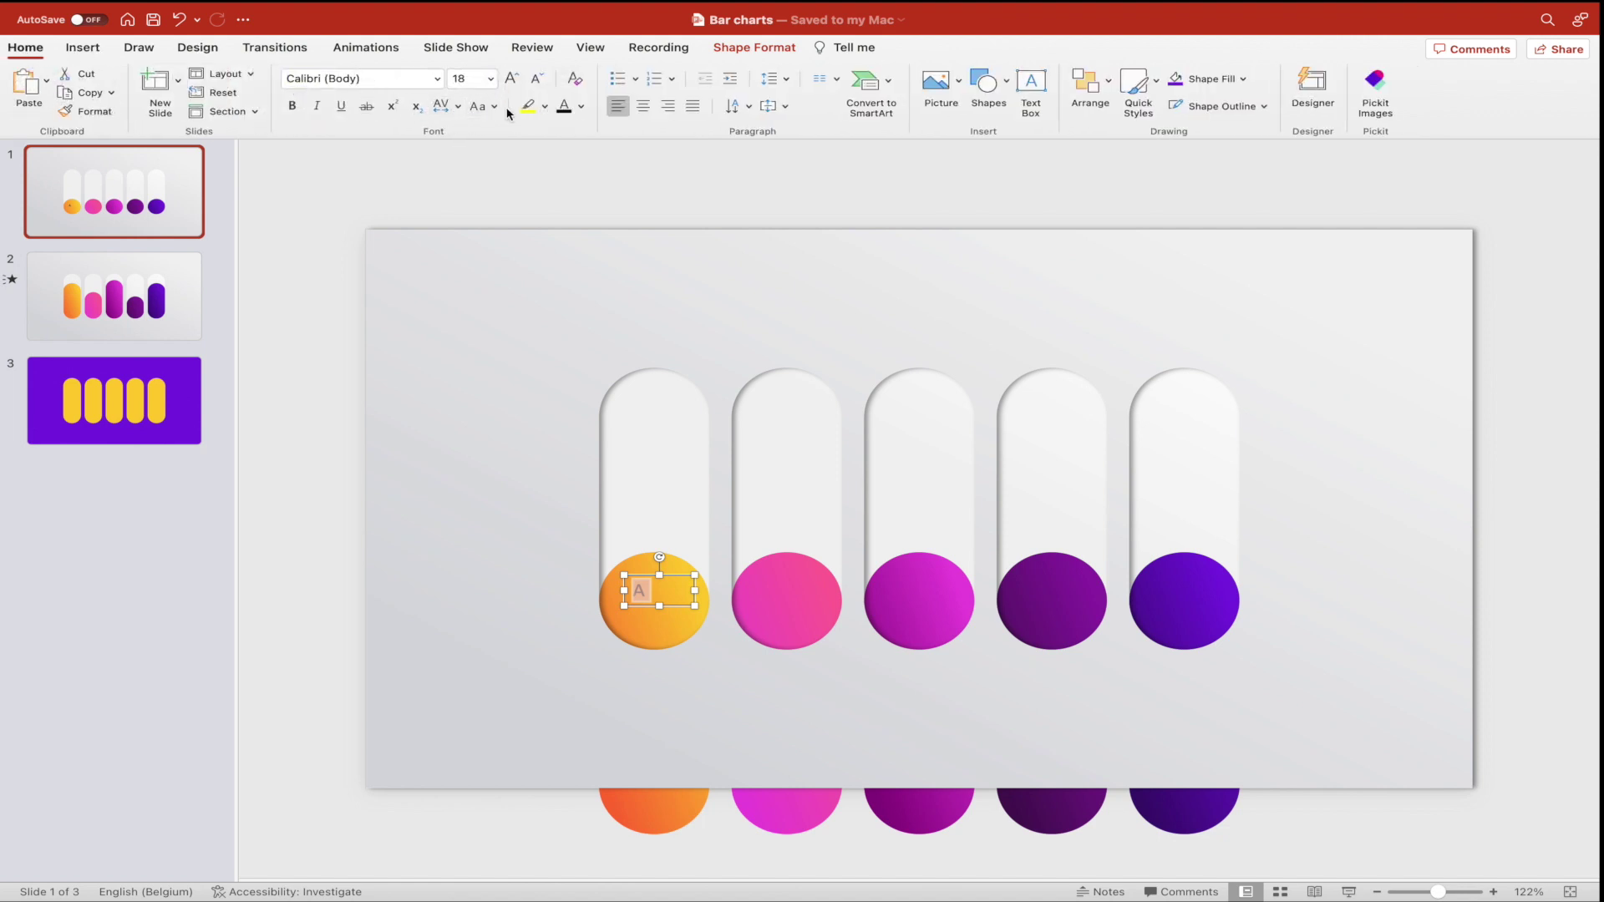
click(581, 106)
click(385, 78)
text(ChunkFive)
key(Return)
click(512, 79)
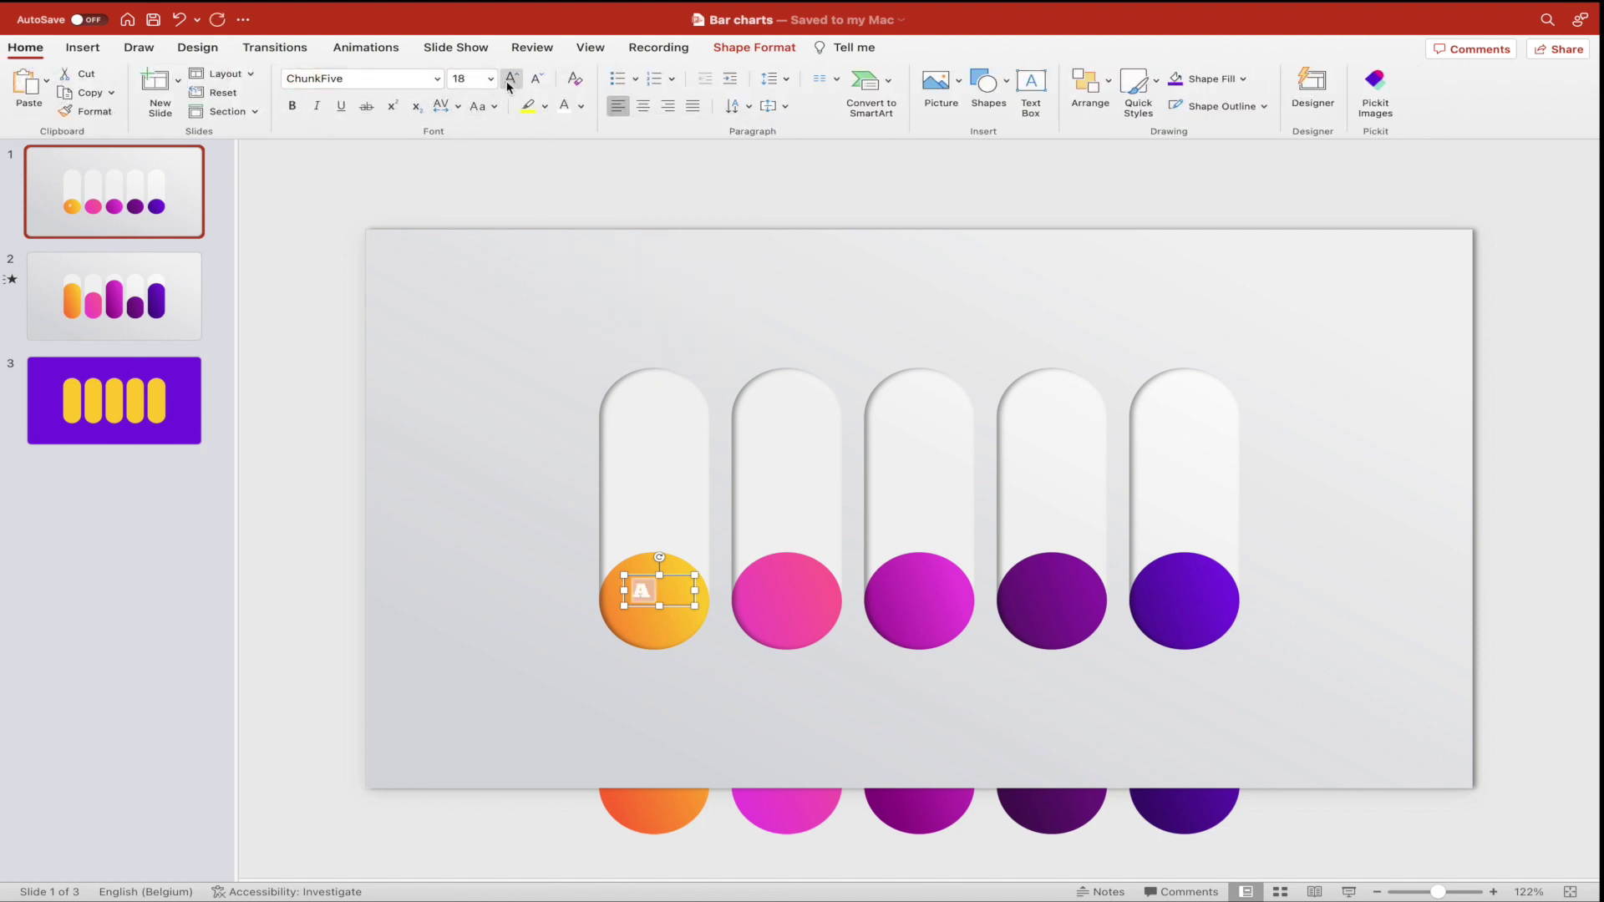
click(512, 79)
click(512, 78)
click(512, 79)
click(512, 78)
key(super+e)
Duplicate the label onto the remaining four circles, relabelling them B, C, D and E.
drag(675, 574, 795, 573)
text(B)
drag(808, 641, 1072, 642)
text(C)
text(D)
drag(1072, 642, 1206, 641)
text(E)
Paste all five letter labels onto slide 2's bars, then return to slide 1.
click(1492, 654)
drag(1519, 657, 529, 543)
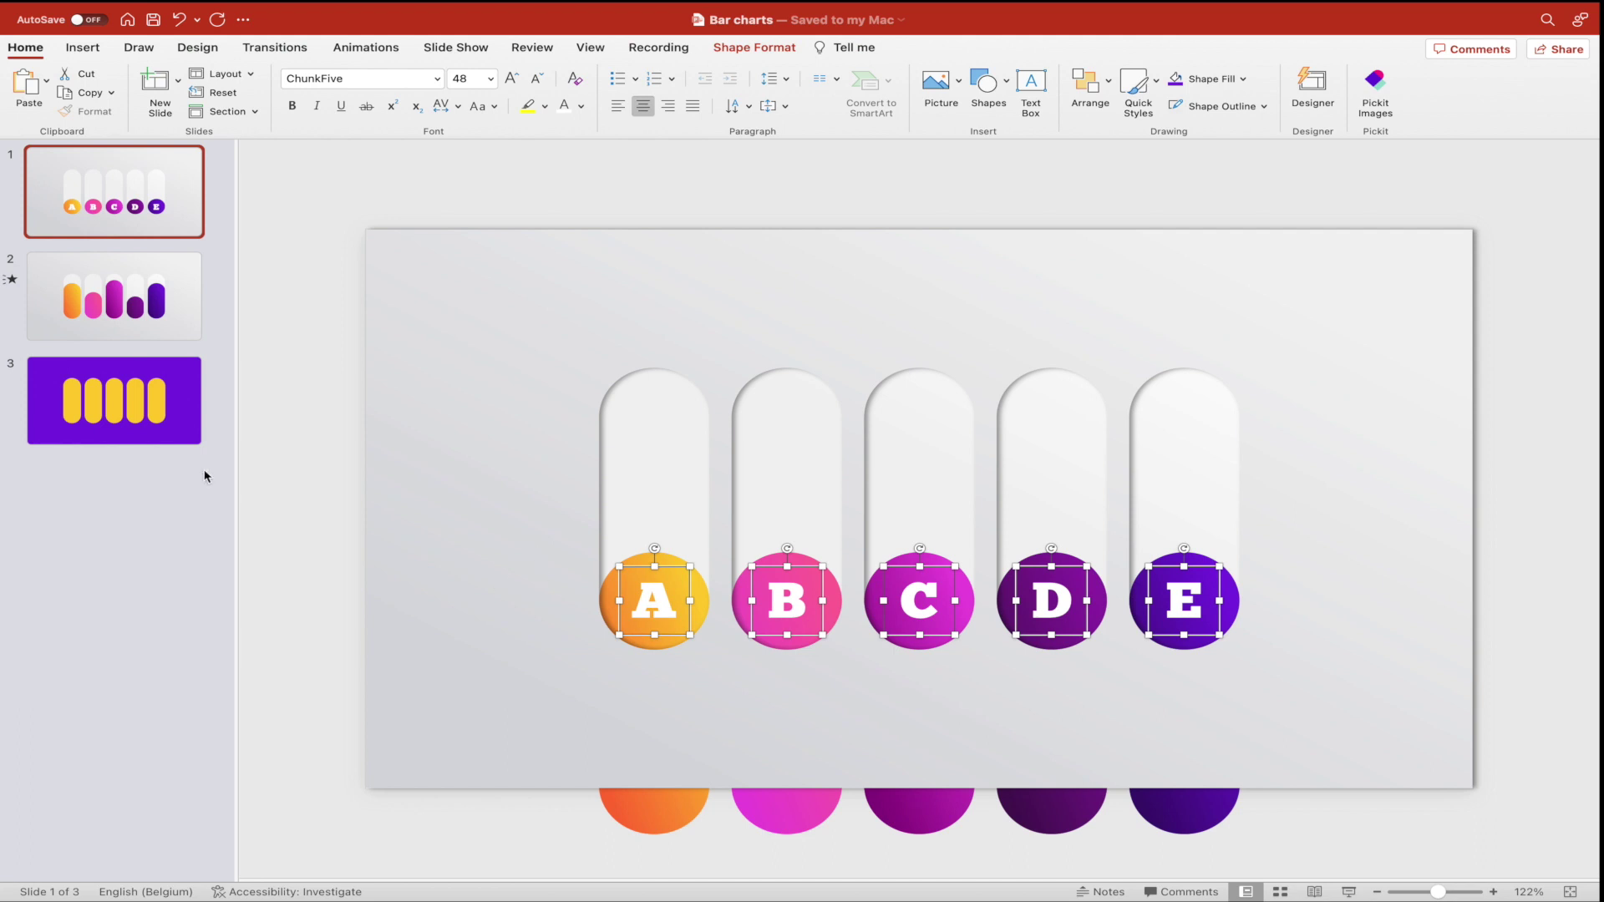
click(115, 297)
key(super+v)
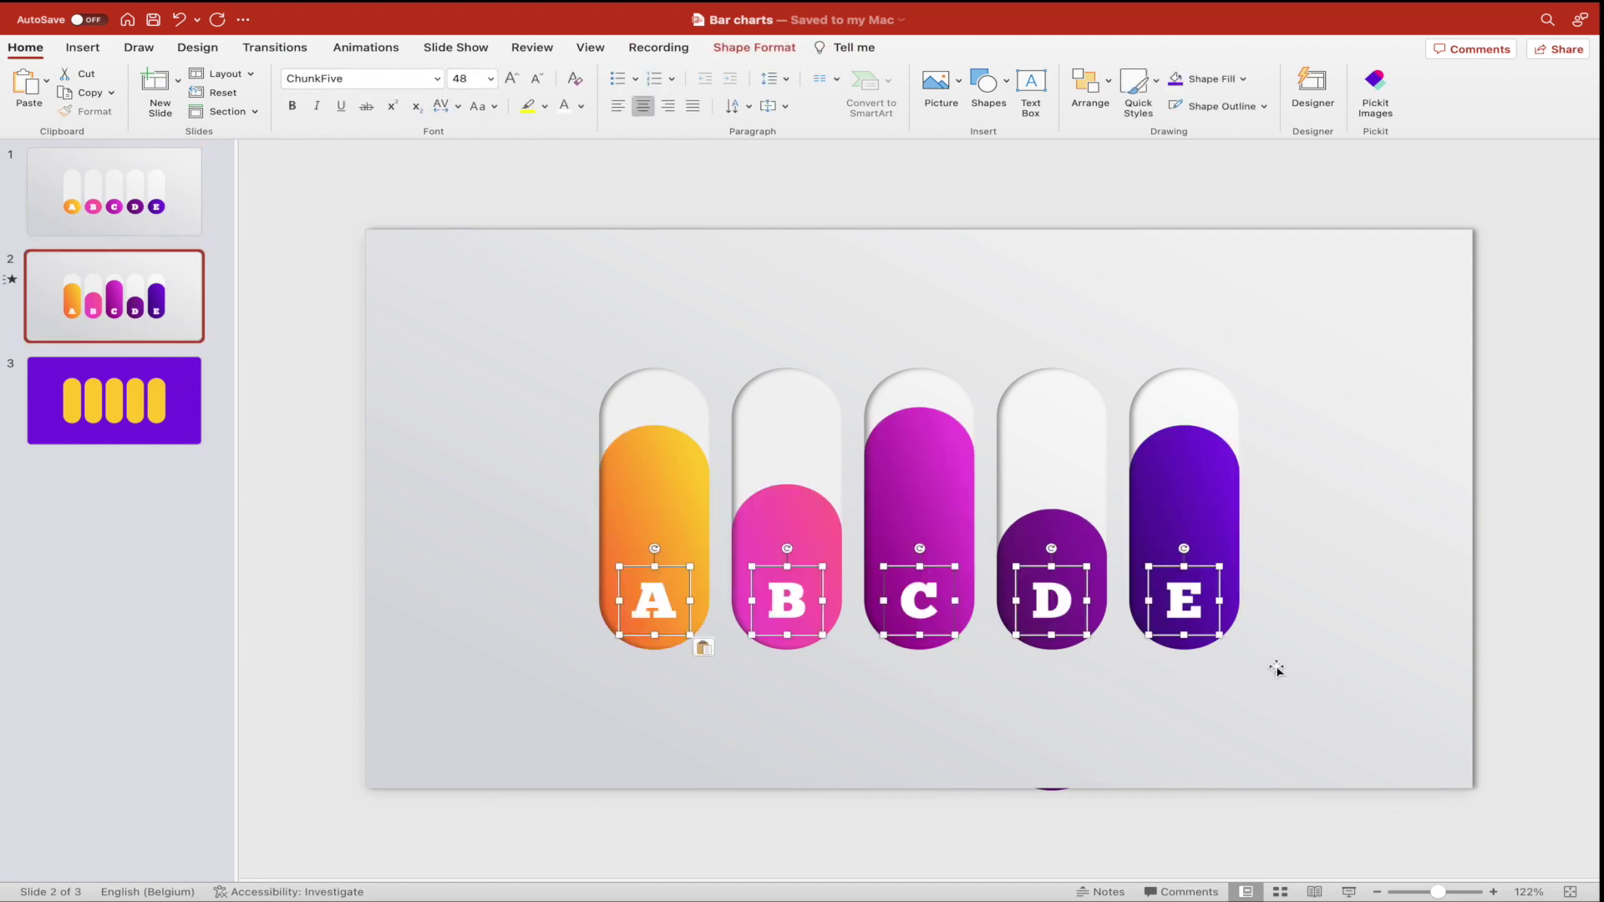
key(Page_Up)
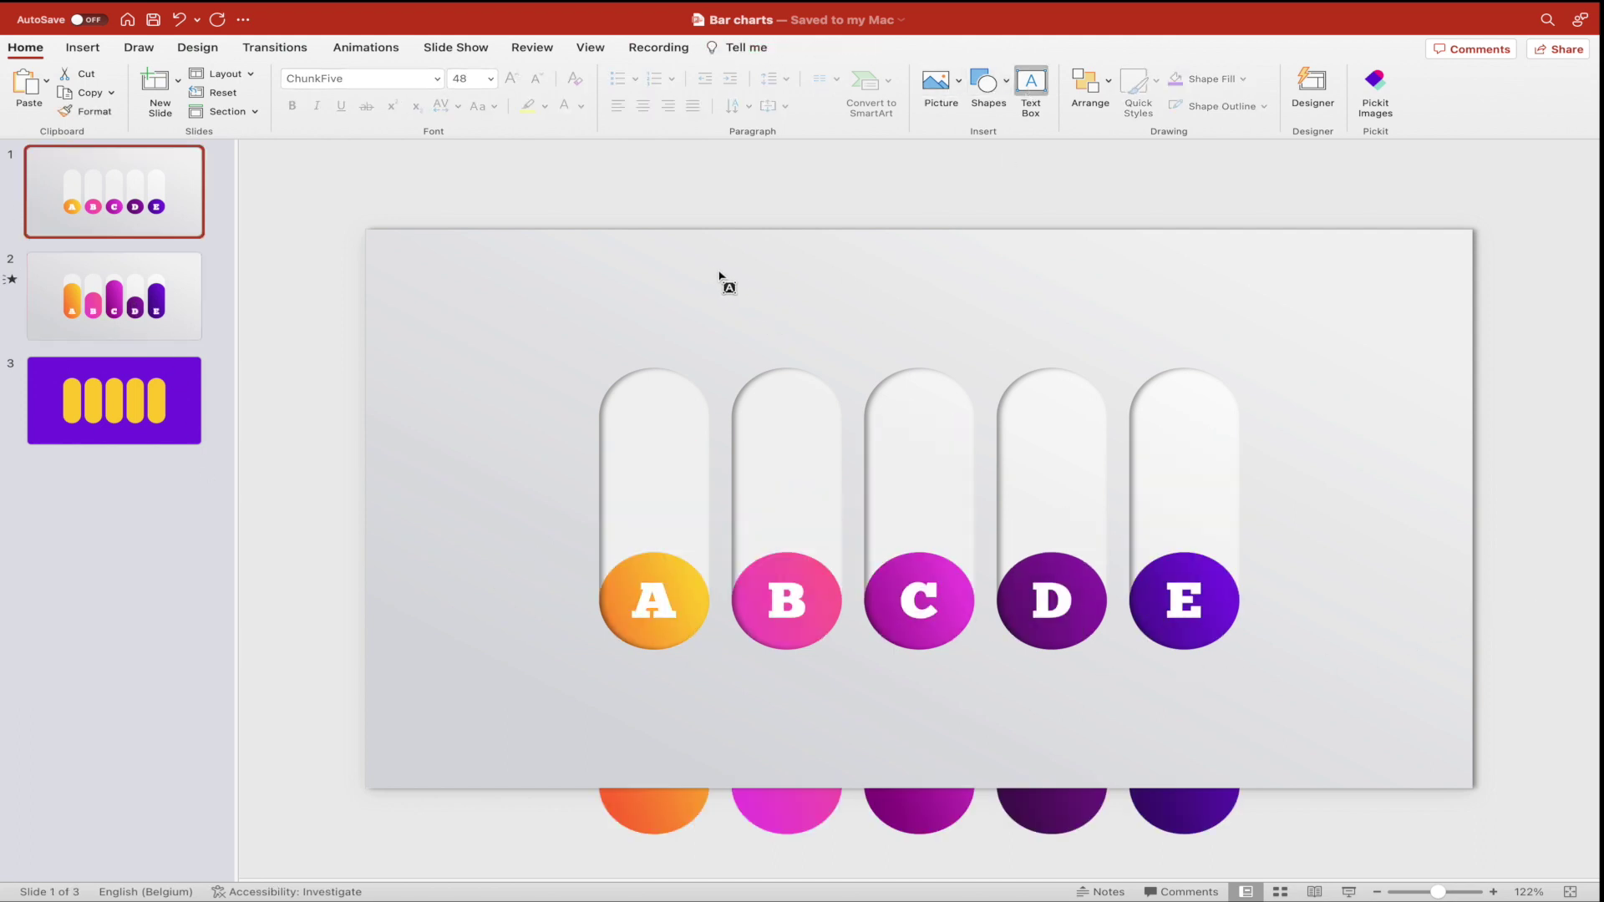
Add a centred Bar Charts title box above the bars in dark grey text.
drag(709, 270, 1190, 329)
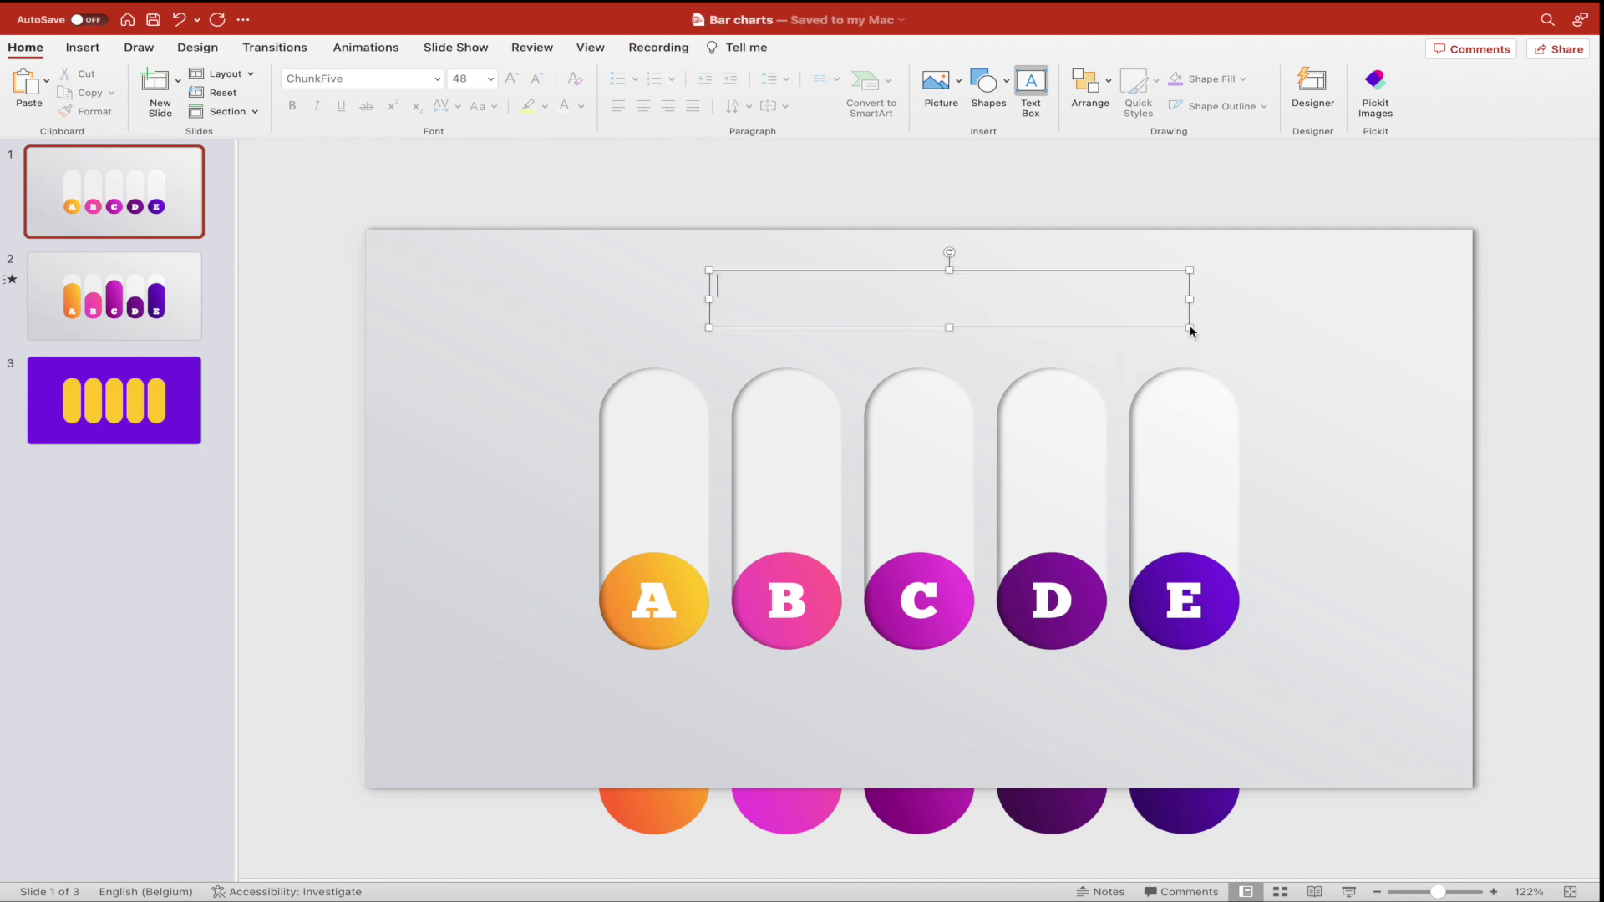
key(super+e)
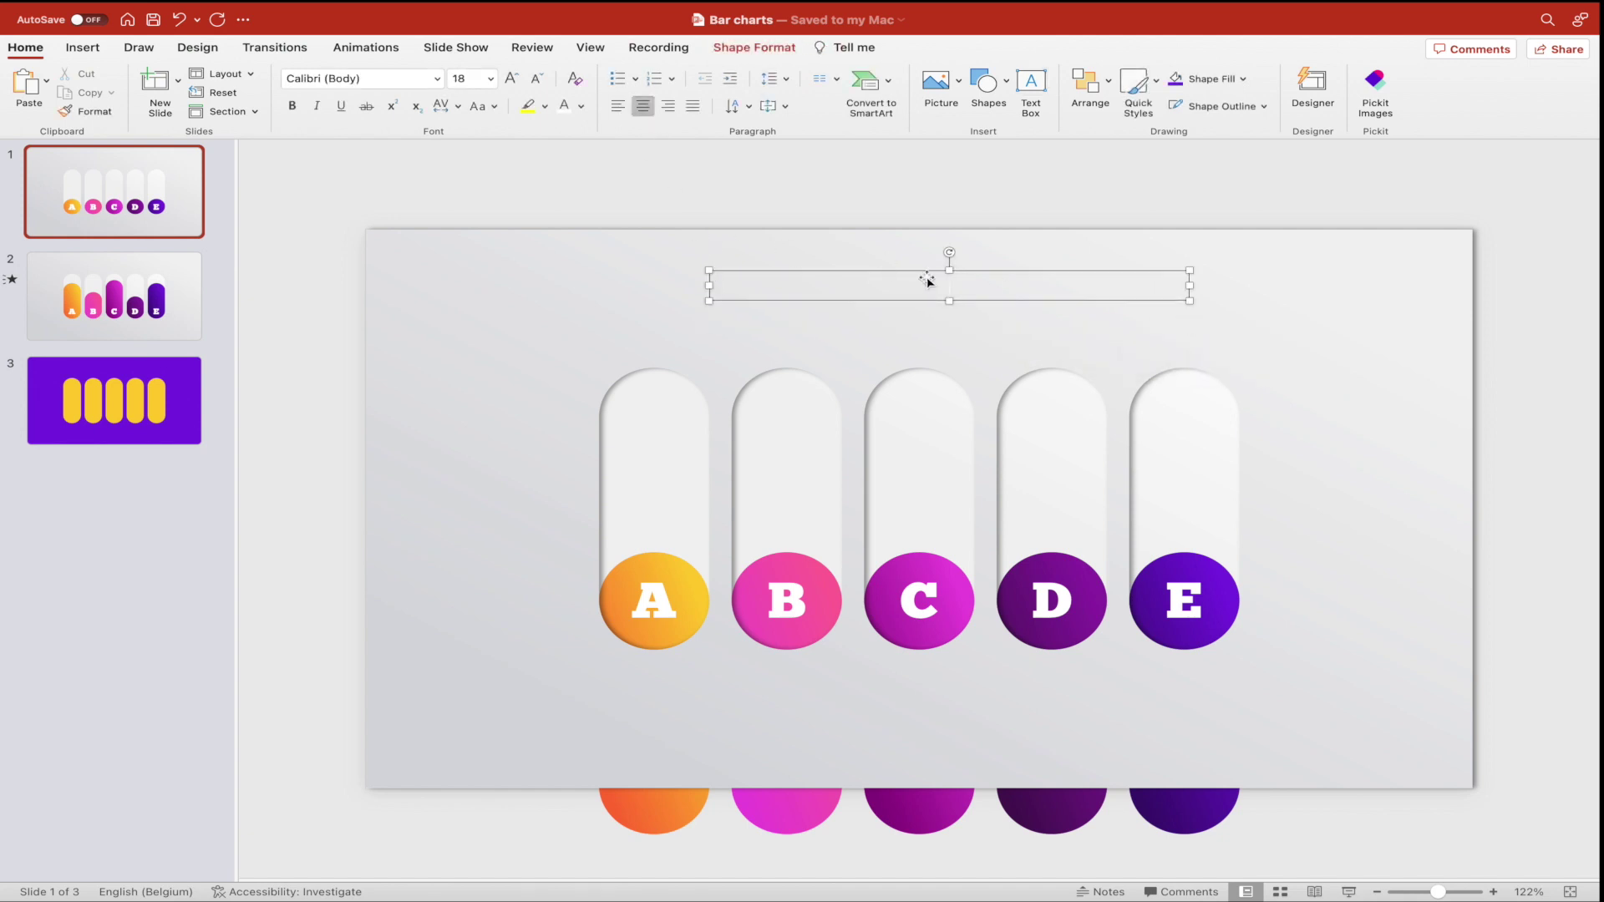
text(s)
key(super+a)
click(581, 106)
click(568, 171)
Make the title Montserrat, bold, 54 pt and UPPERCASE, and draw an empty box below the bars.
click(341, 78)
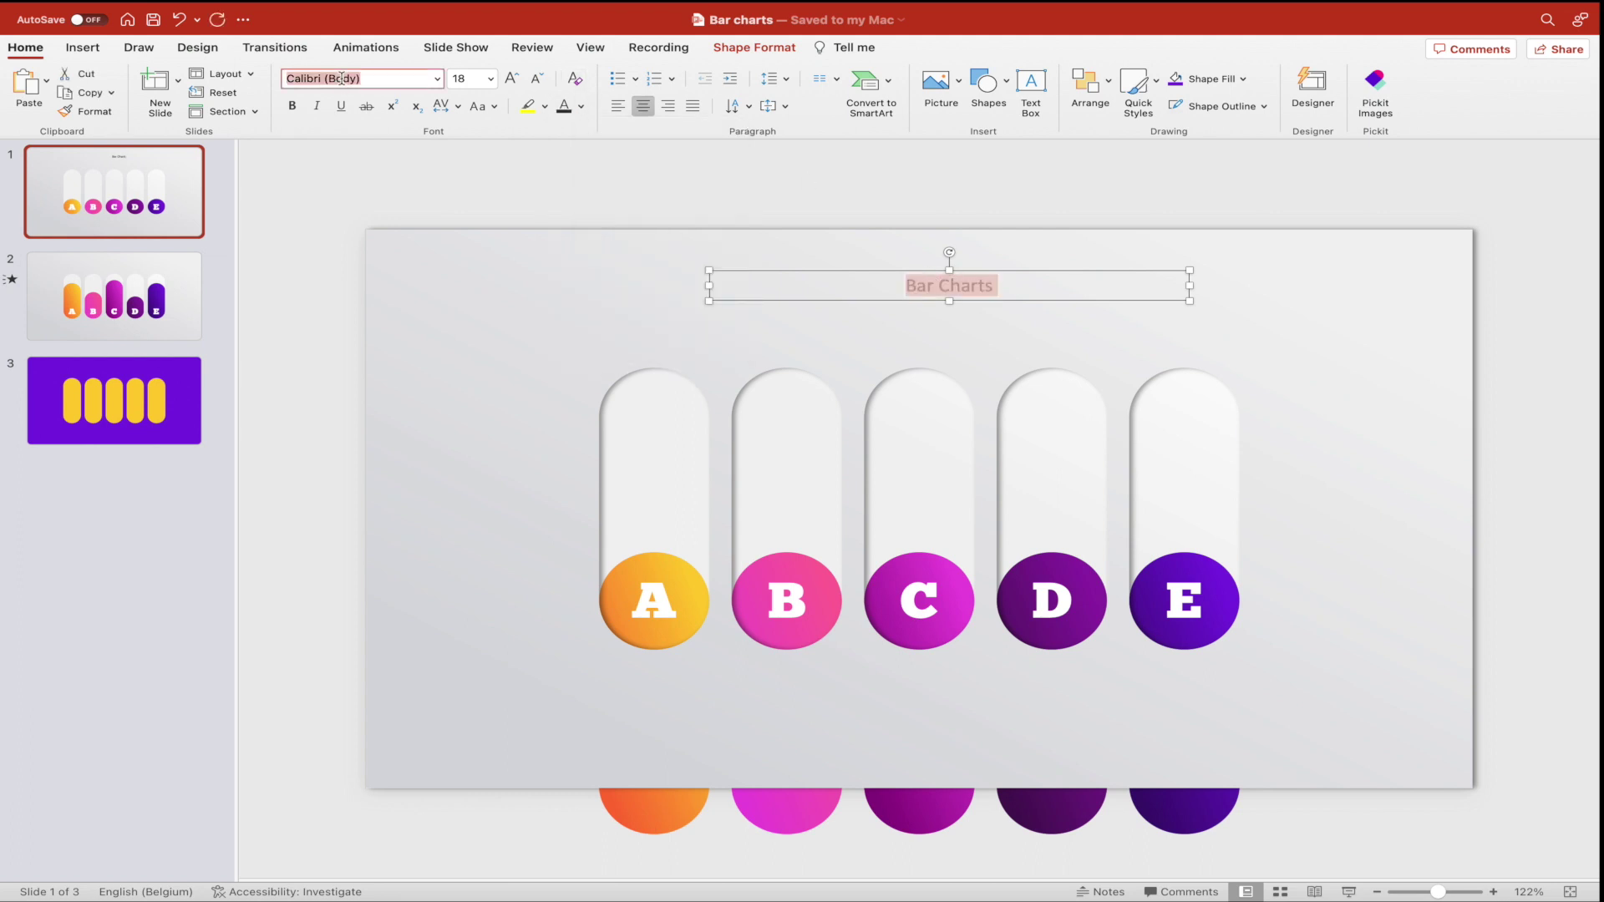
text(Montse)
key(Return)
key(super+b)
key(super+shift+period)
key(super+shift+period)
key(super+shift+period)
key(super+shift+period)
key(super+shift+period)
key(super+shift+period)
key(super+shift+period)
key(super+shift+period)
key(super+shift+period)
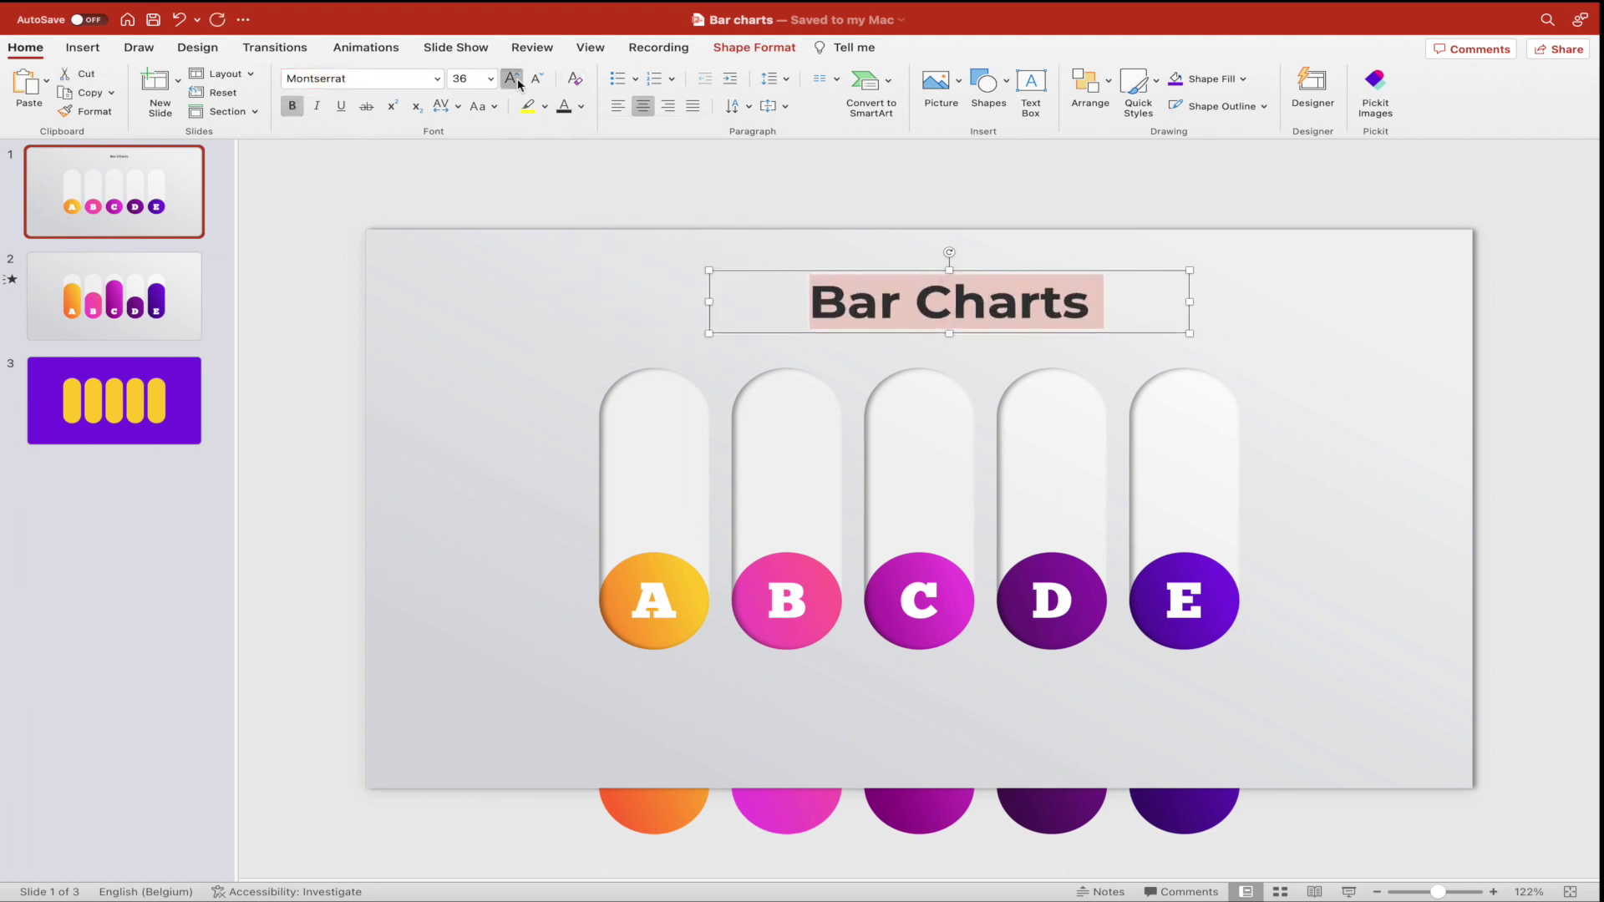
click(484, 106)
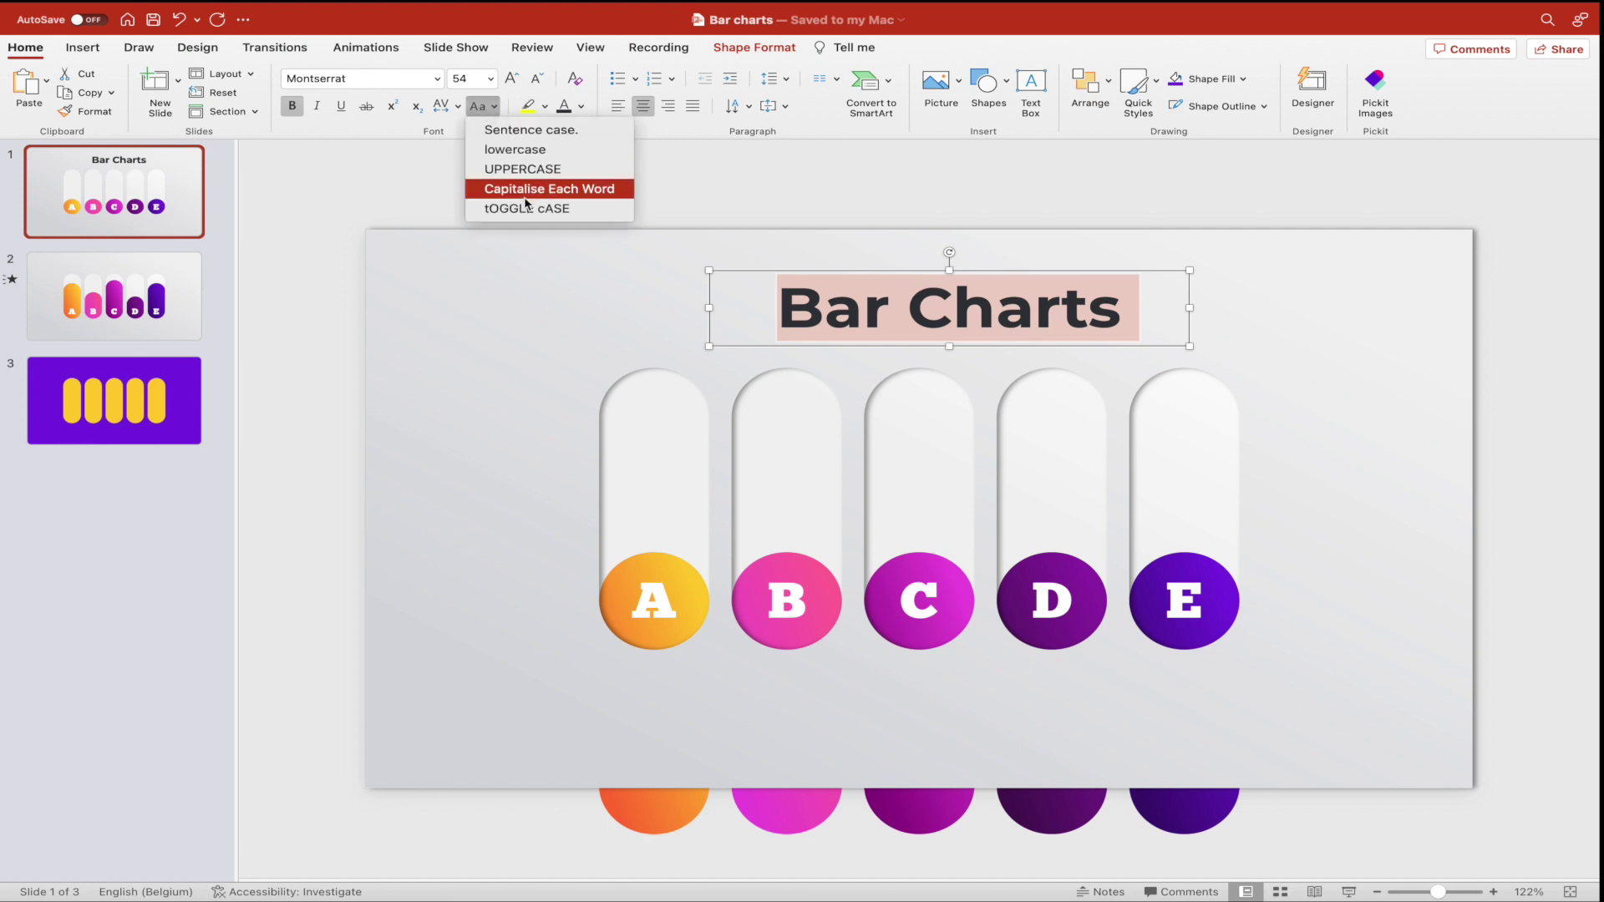
click(503, 166)
click(1110, 220)
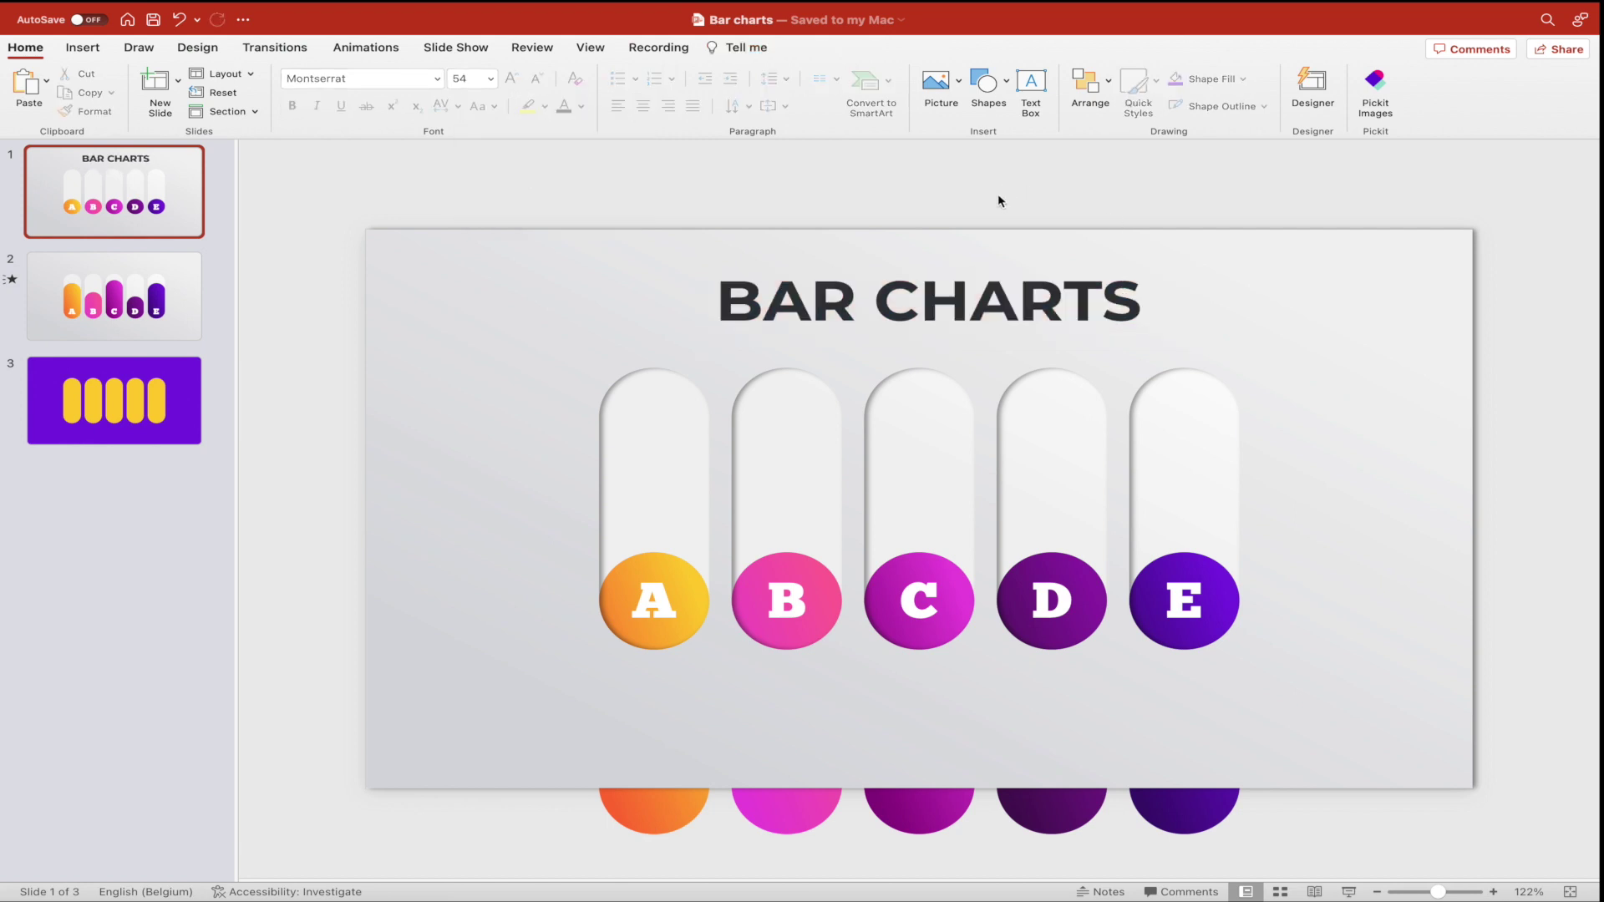
drag(669, 692, 1156, 739)
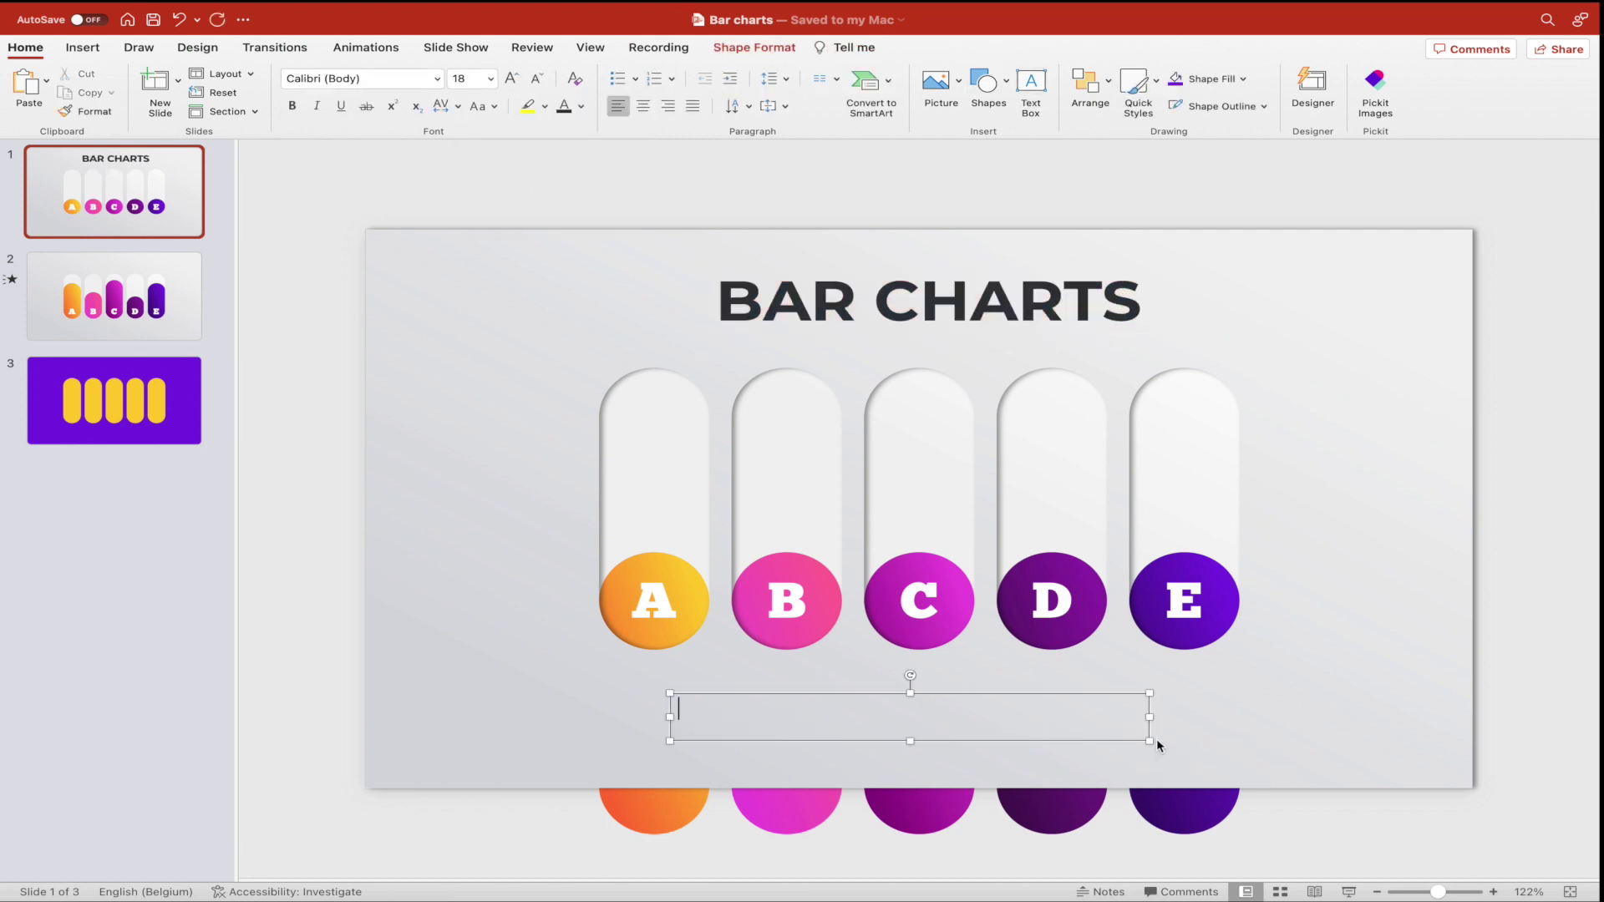
Paste the lorem ipsum caption and make it dark grey, 10 pt Montserrat, centred.
text(Lorem ipsum dolor sit amet, consectetur adipiscing elit, sed do eiusmod tempor incididunt ut labore et dolore magna aliqua. Ut enim ad minim veniam, quis nostrud exercitation ullamco laboris nisi ut aliquip ex ea commodo consequat. Duis aute irure dolor in reprehenderit in voluptate velit)
key(super+a)
click(565, 106)
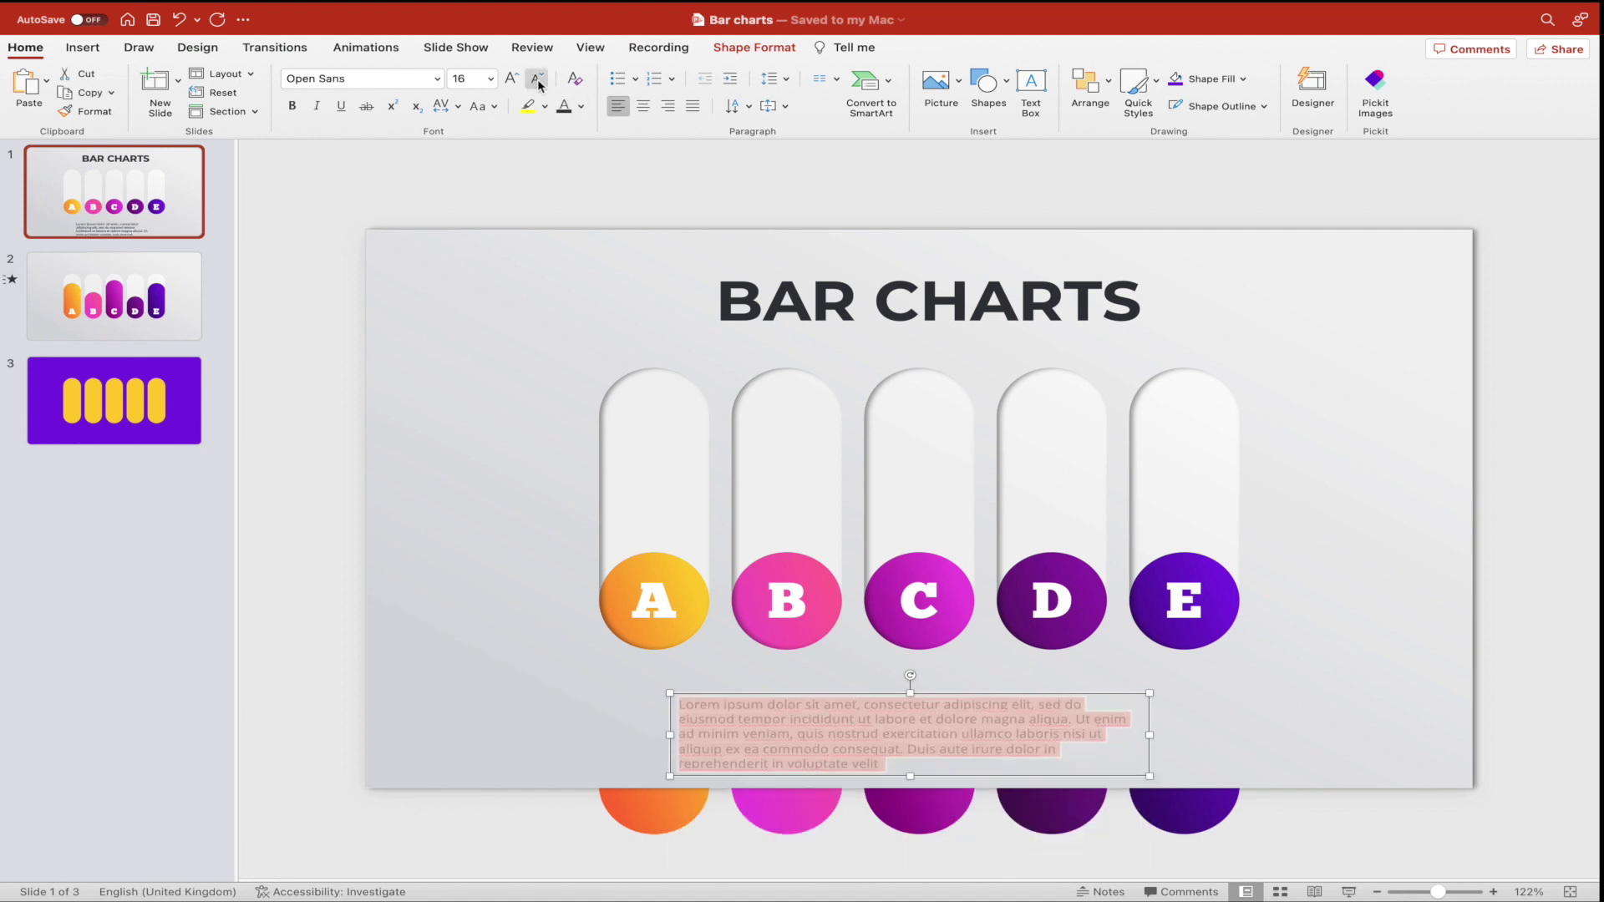
click(537, 78)
click(334, 78)
text(Montserrat)
key(Return)
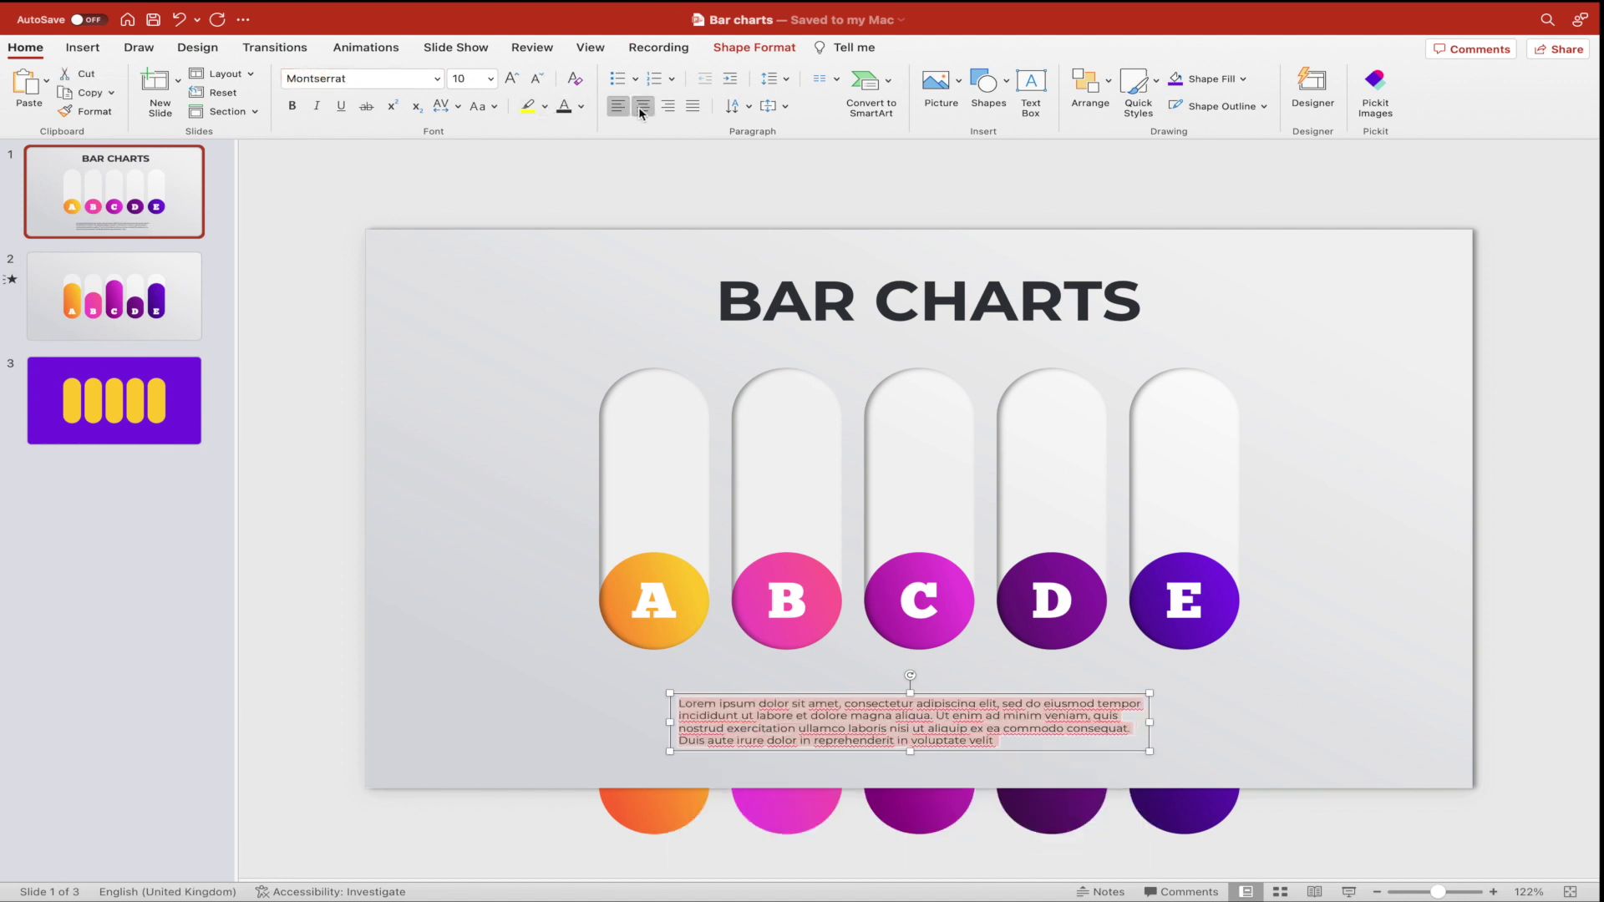
click(643, 106)
Move and resize the caption box so it sits just beneath the bars.
drag(941, 714, 948, 673)
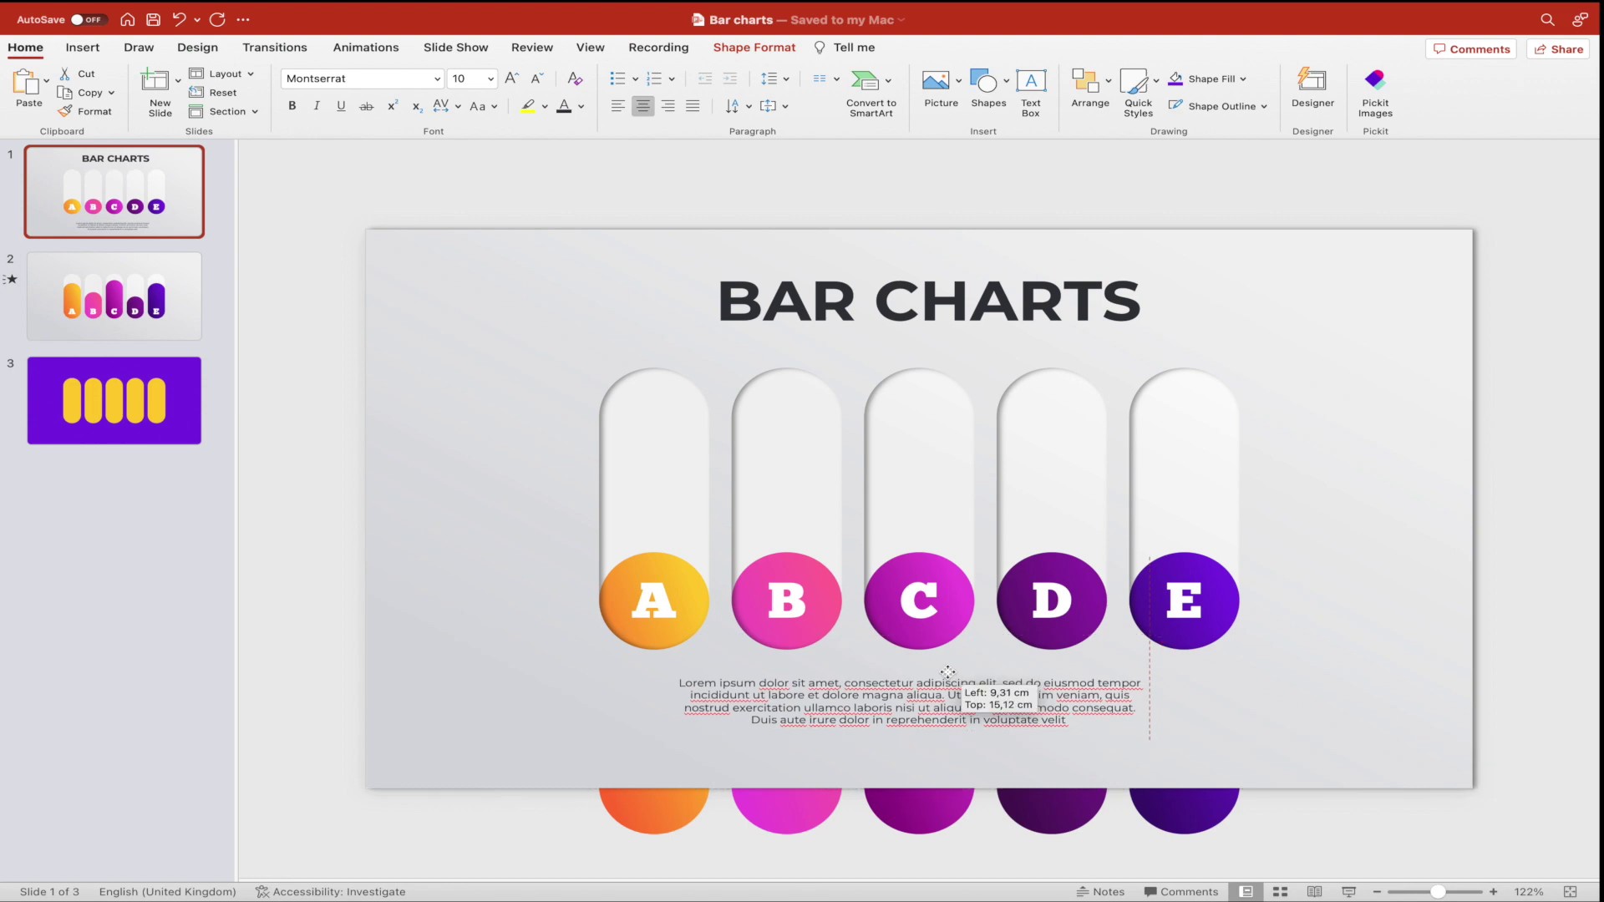
drag(1155, 697, 1239, 702)
drag(581, 702, 632, 697)
drag(962, 675, 962, 685)
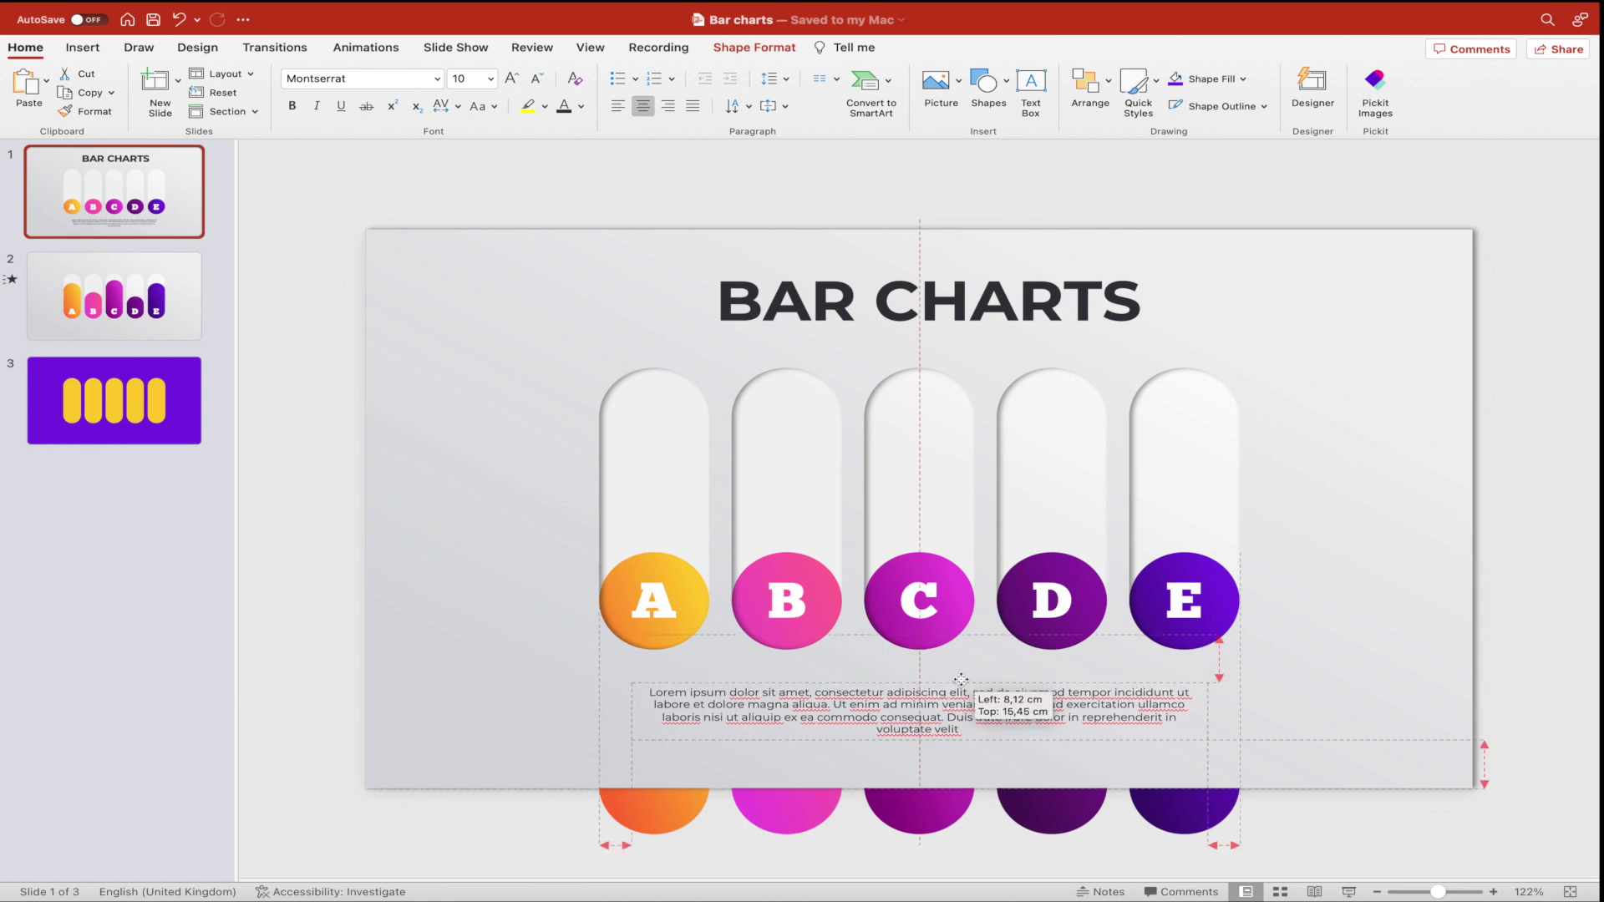
drag(630, 712, 651, 711)
Switch the caption to Montserrat Light and select it together with the BAR CHARTS title.
click(435, 78)
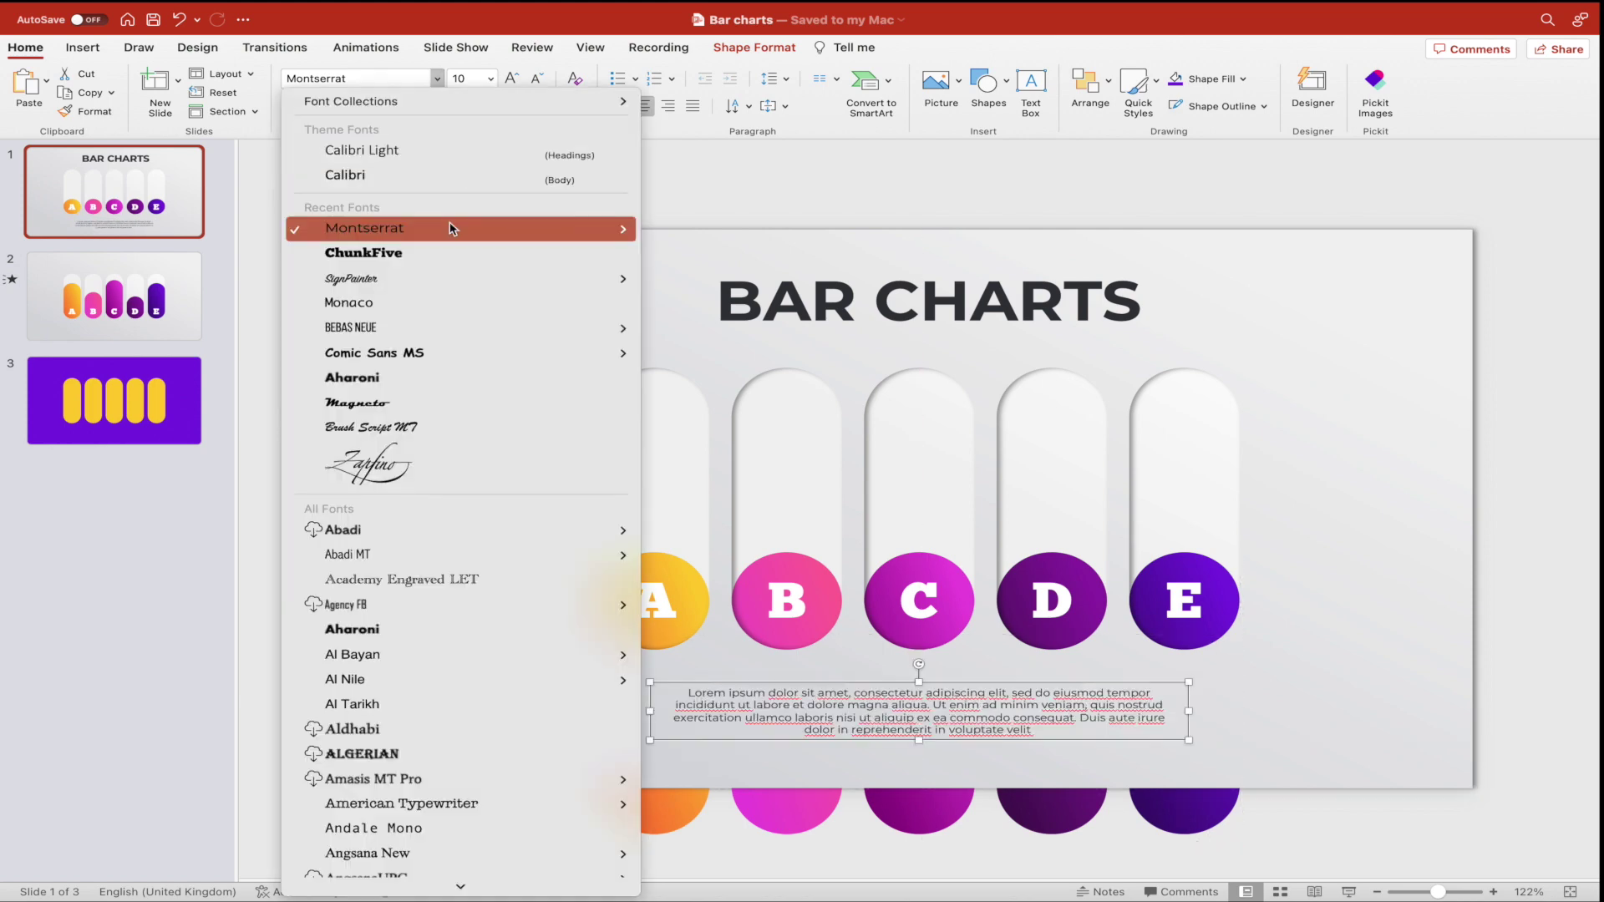
mouse_move(618, 220)
click(760, 358)
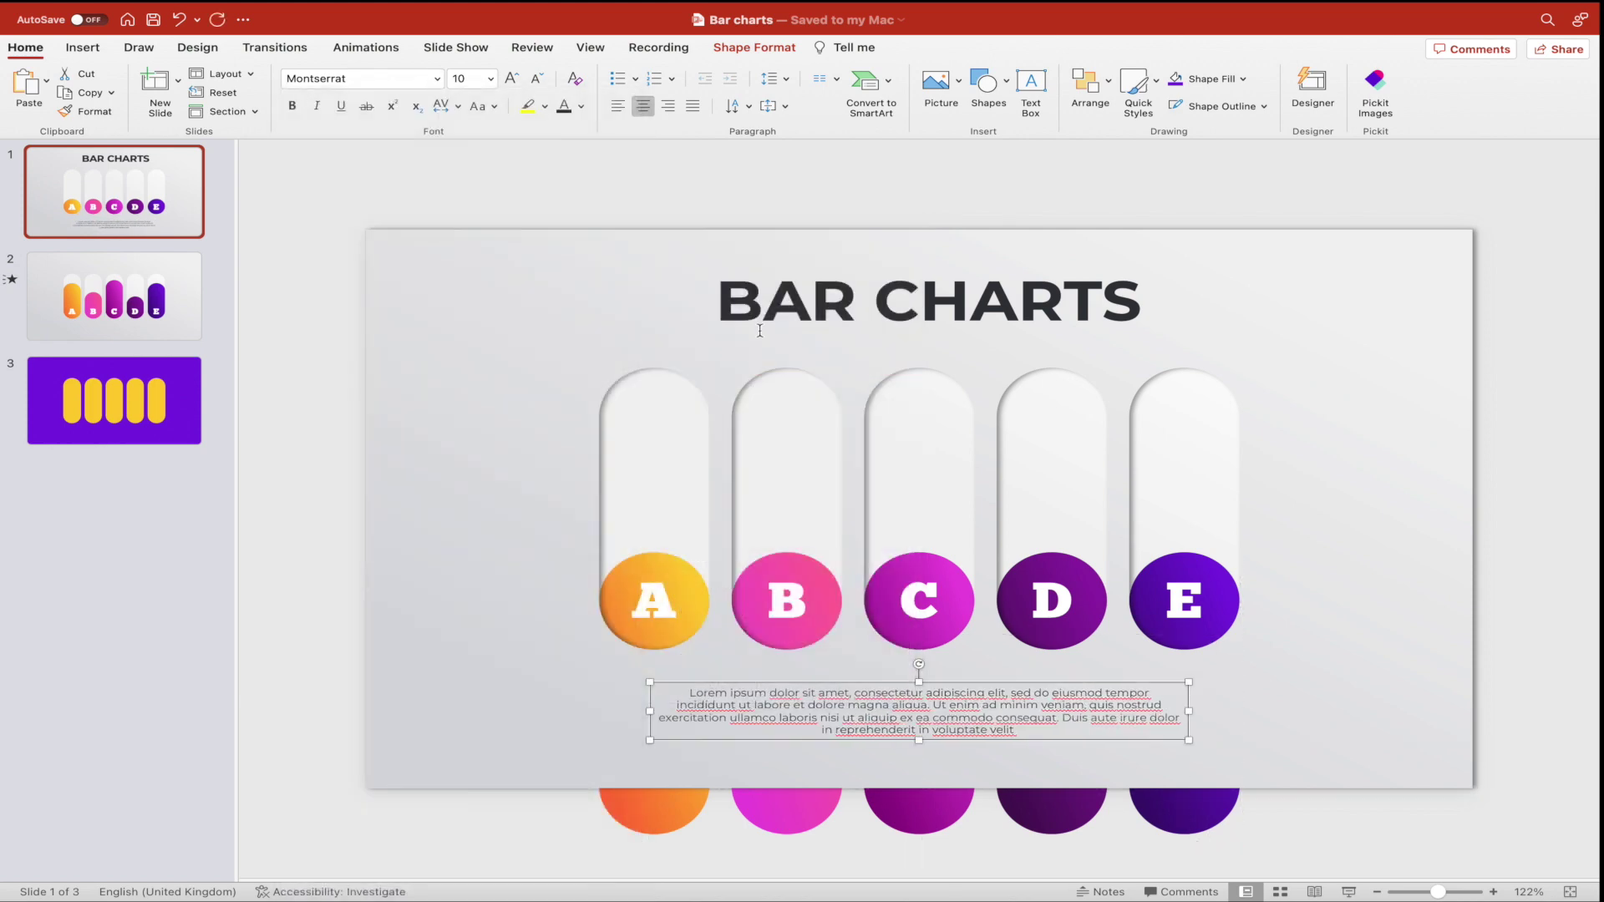
click(938, 202)
click(985, 718)
shift+click(996, 311)
Paste the BAR CHARTS title and lorem ipsum caption onto slide 2, then return to slide 1.
click(139, 279)
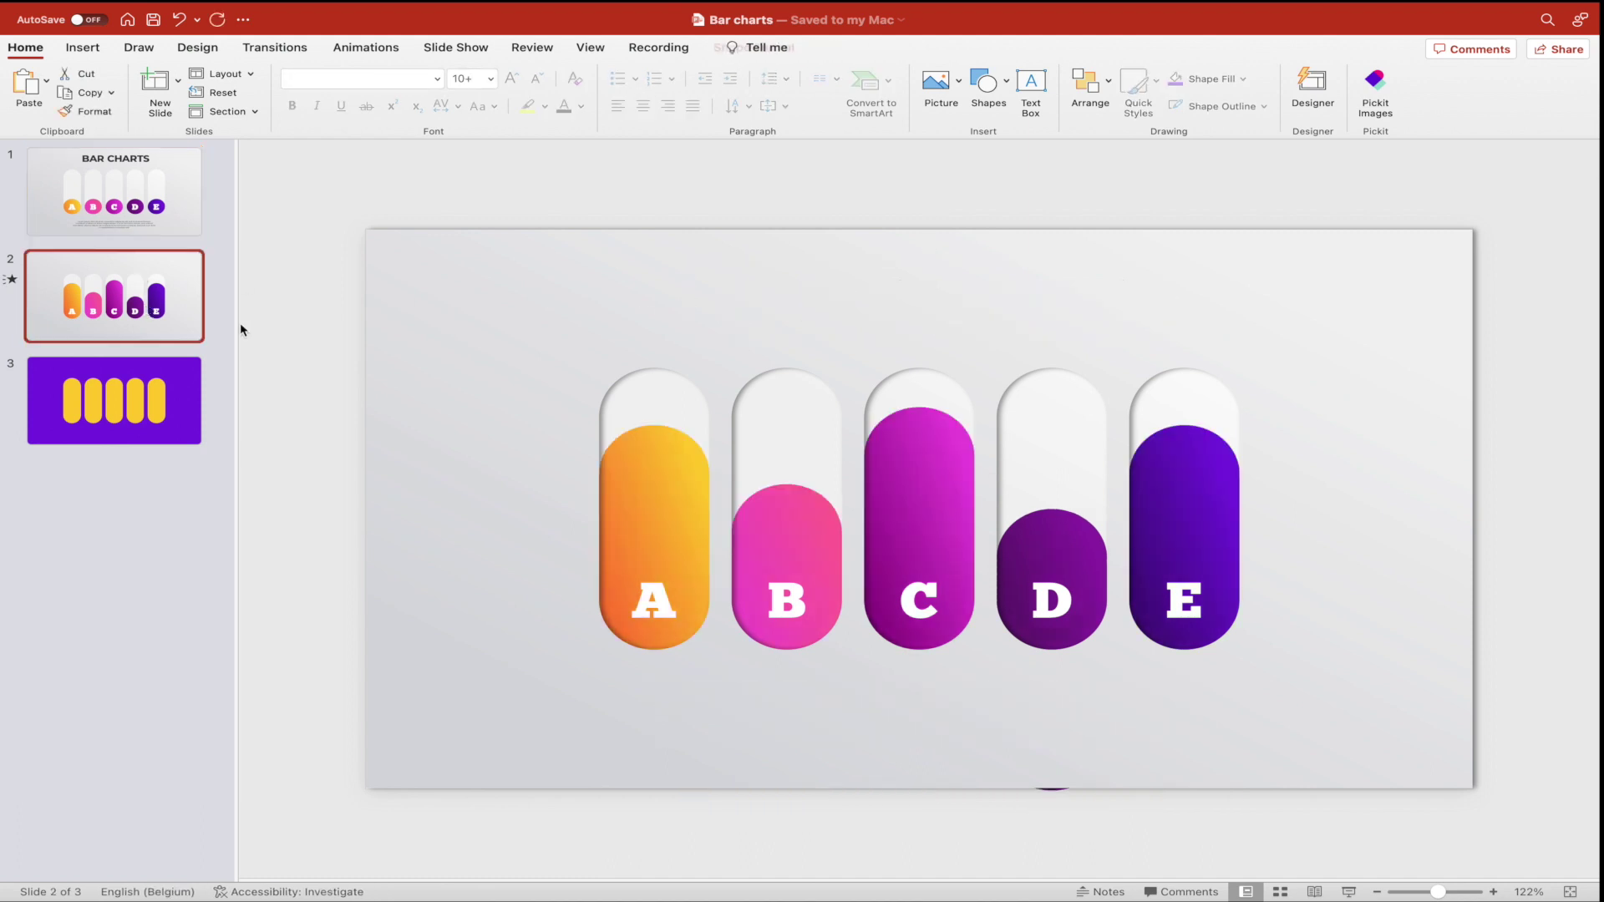
key(super+v)
click(271, 213)
key(Page_Up)
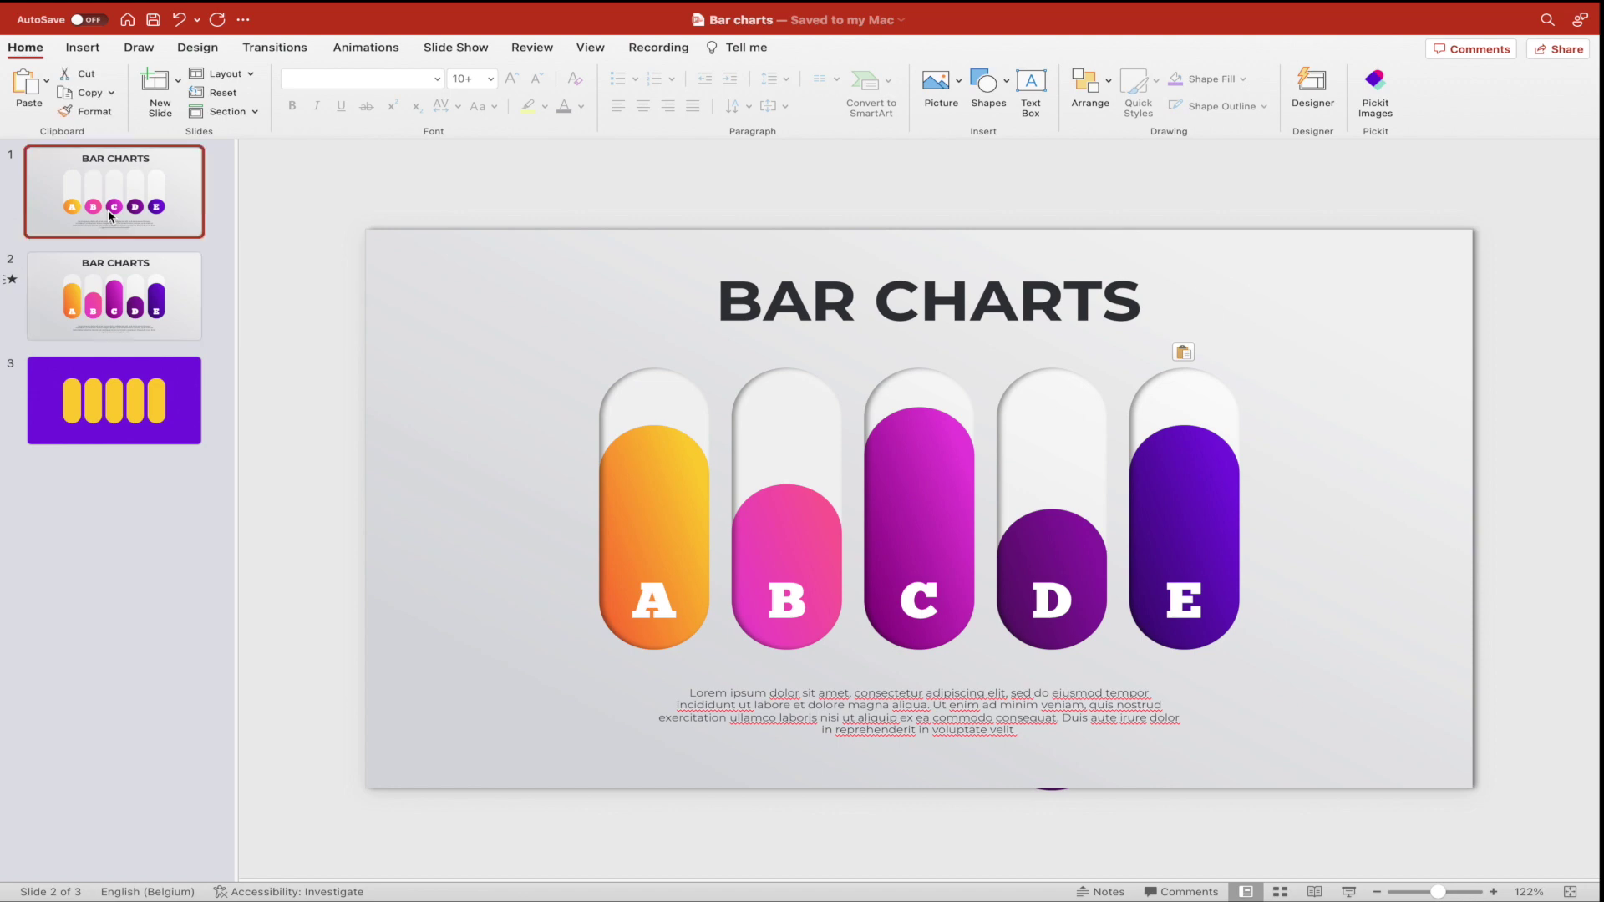